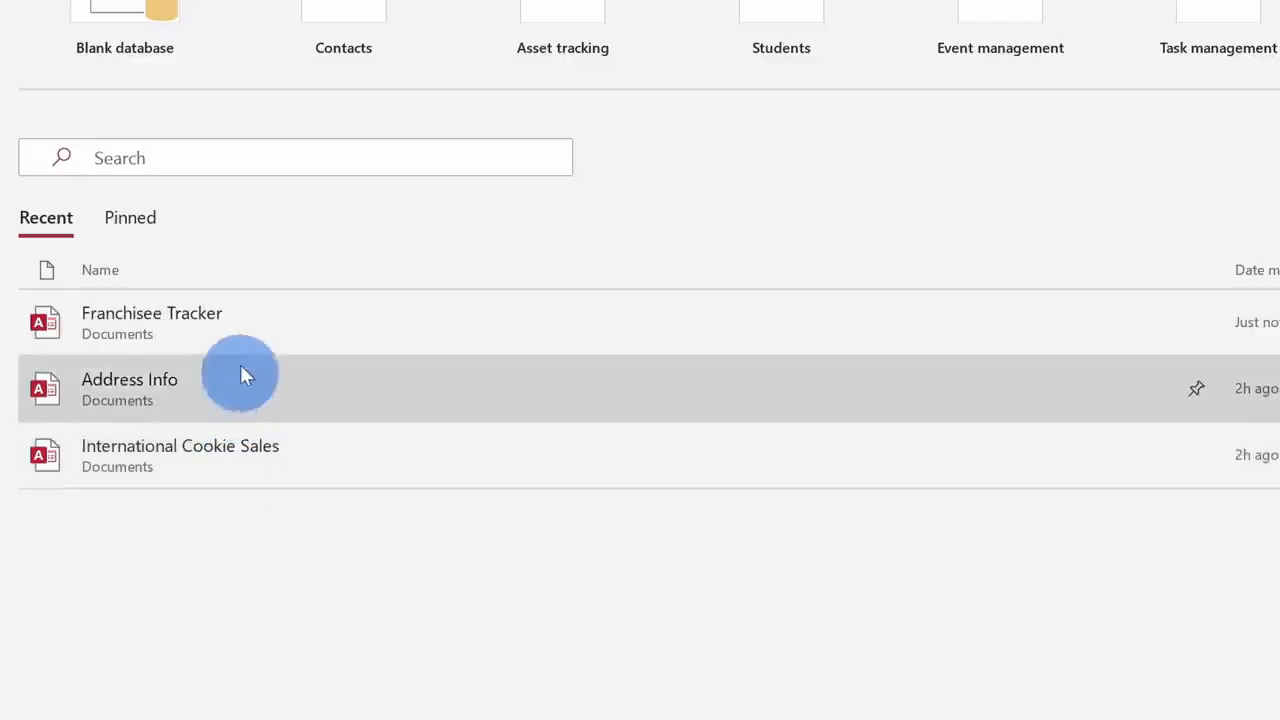
Pin the Franchisee Tracker database, check the pinned databases, and return to the recent list.
{"action": "left_click", "coordinate": [1197, 324]}
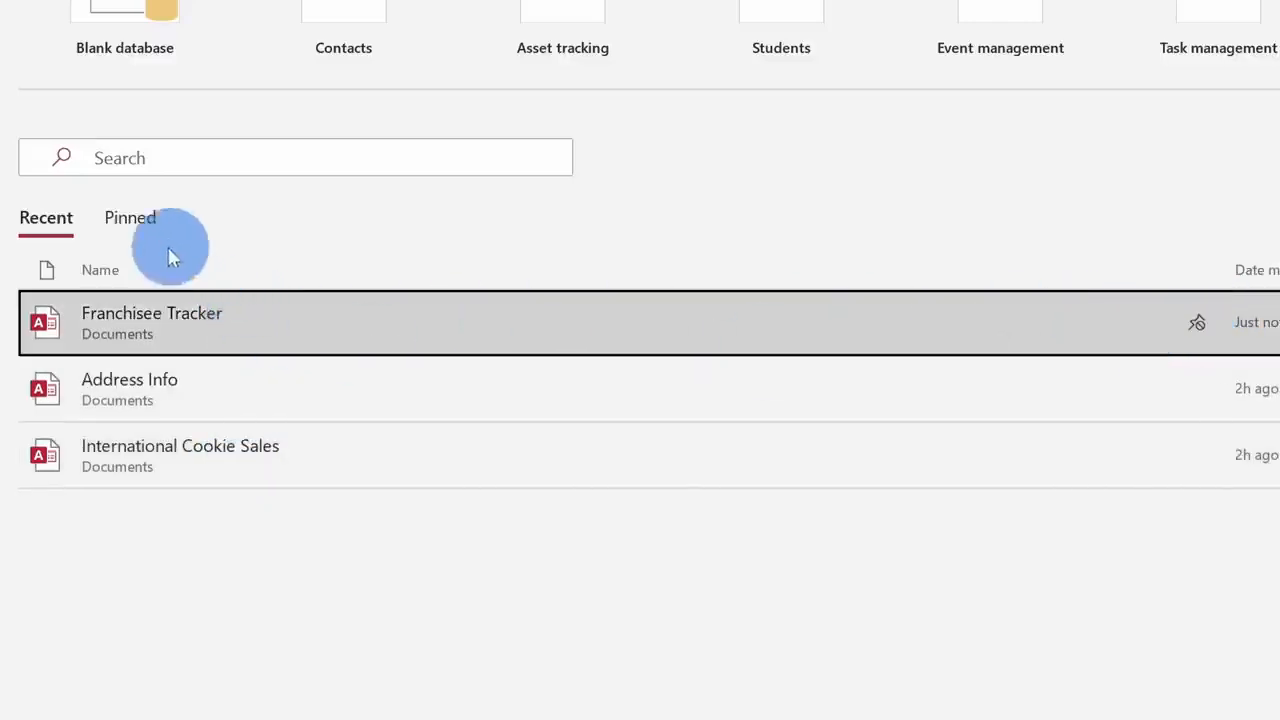
{"action": "left_click", "coordinate": [137, 220]}
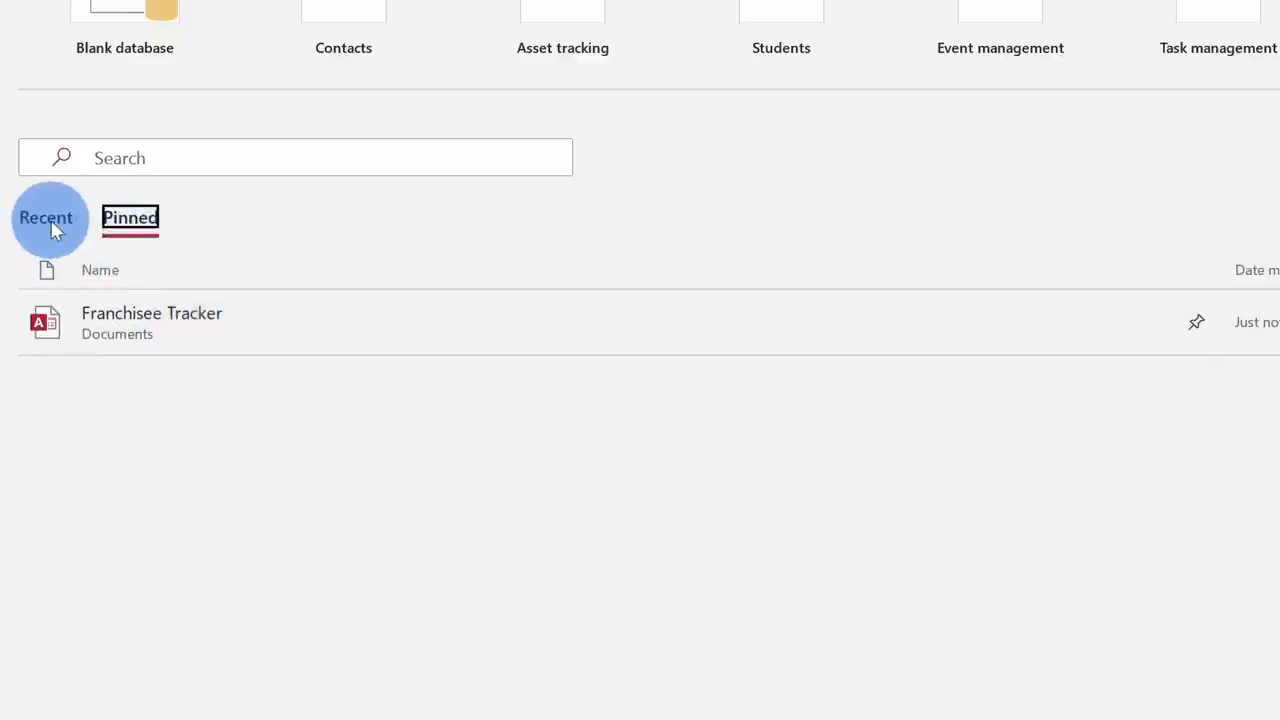
{"action": "left_click", "coordinate": [51, 220]}
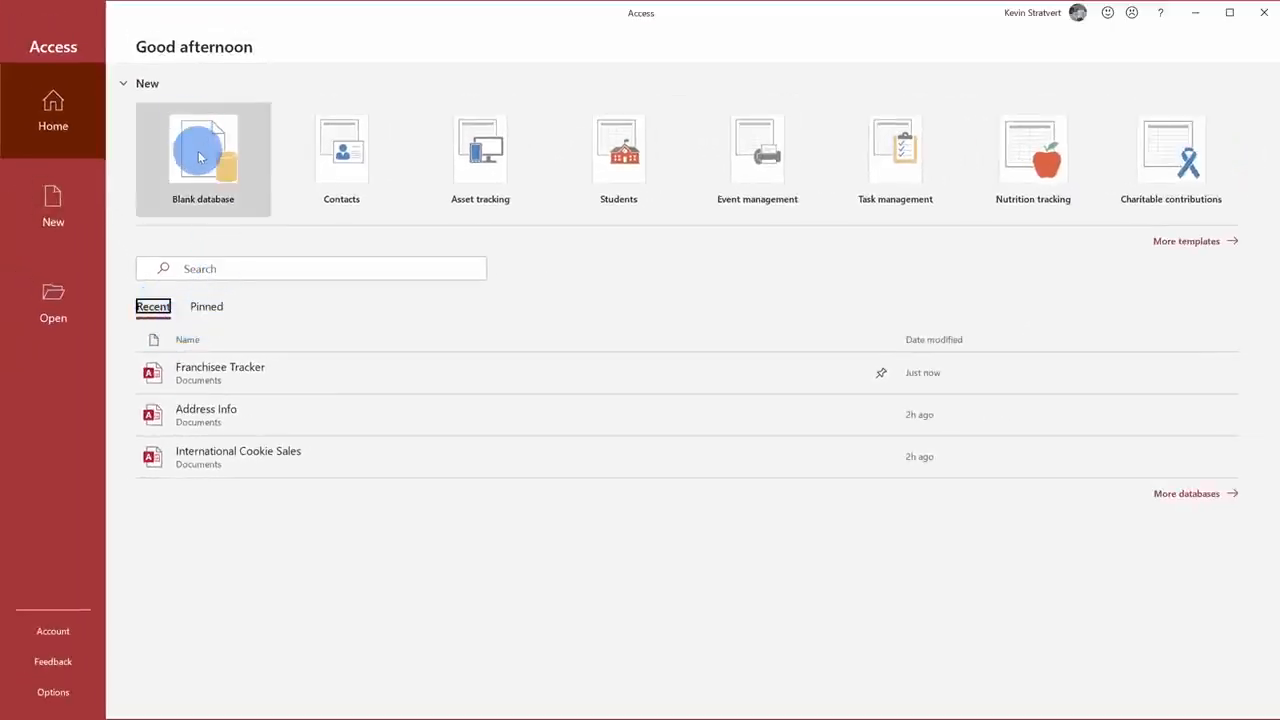
Create a blank database with the file name Cookie Orders.
{"action": "left_click", "coordinate": [200, 156]}
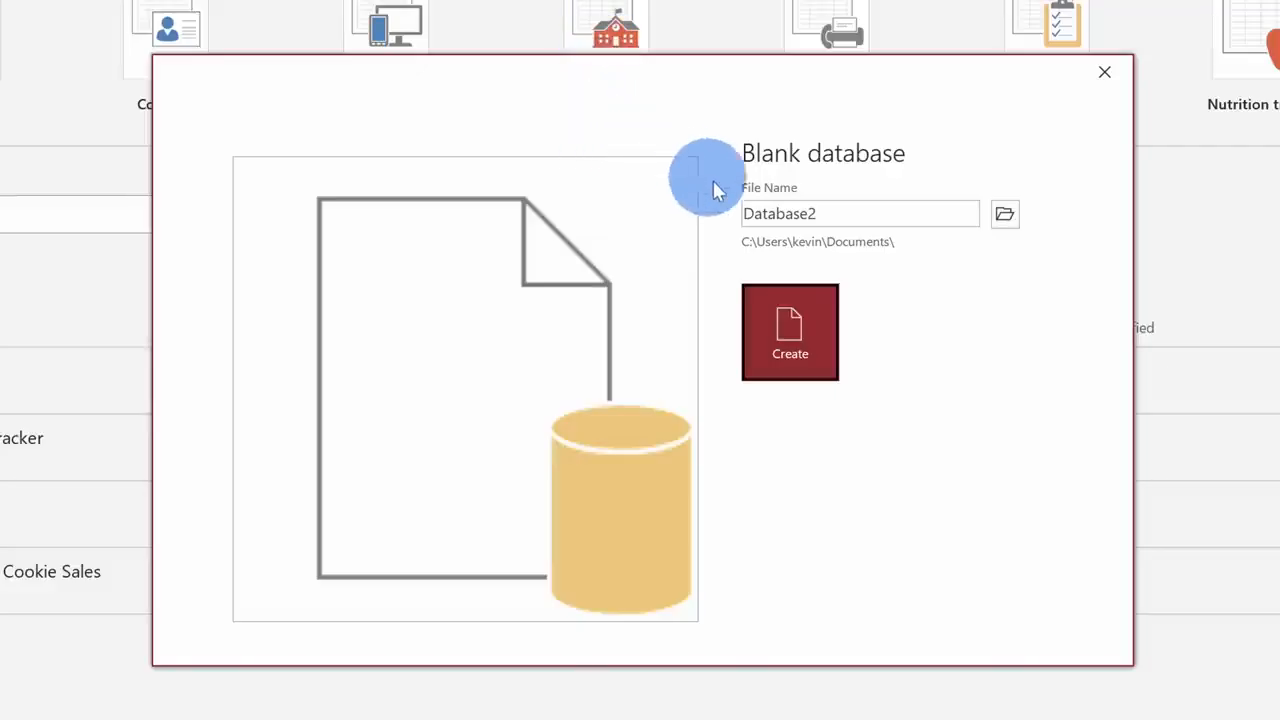
{"action": "left_click_drag", "start_coordinate": [857, 213], "coordinate": [637, 224]}
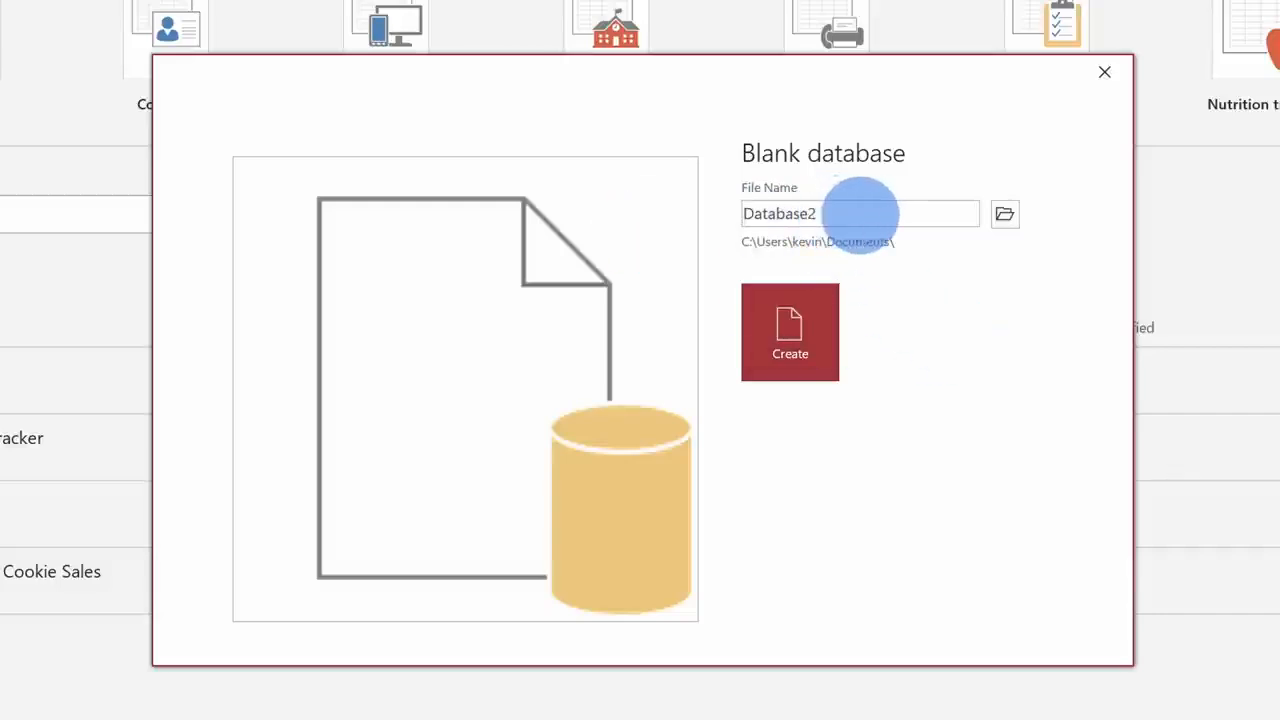
{"action": "double_click", "coordinate": [857, 214]}
{"action": "type", "text": "Cookie Orders"}
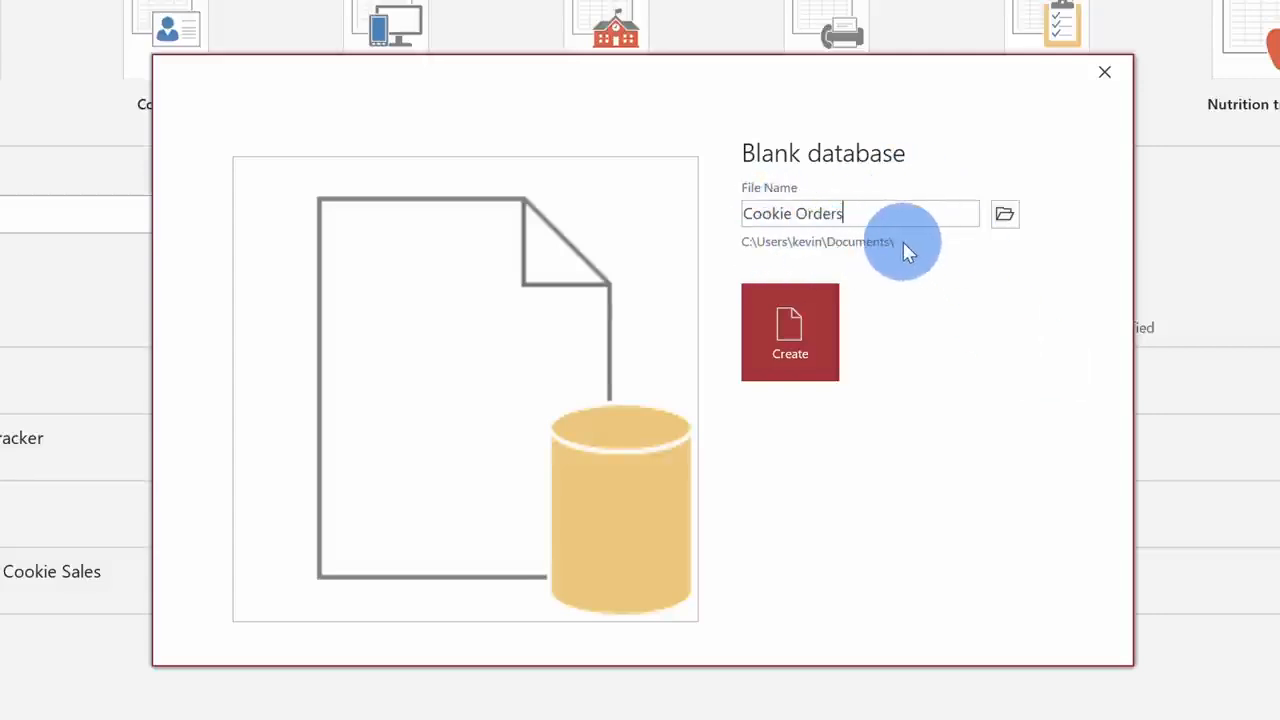
{"action": "left_click", "coordinate": [800, 327]}
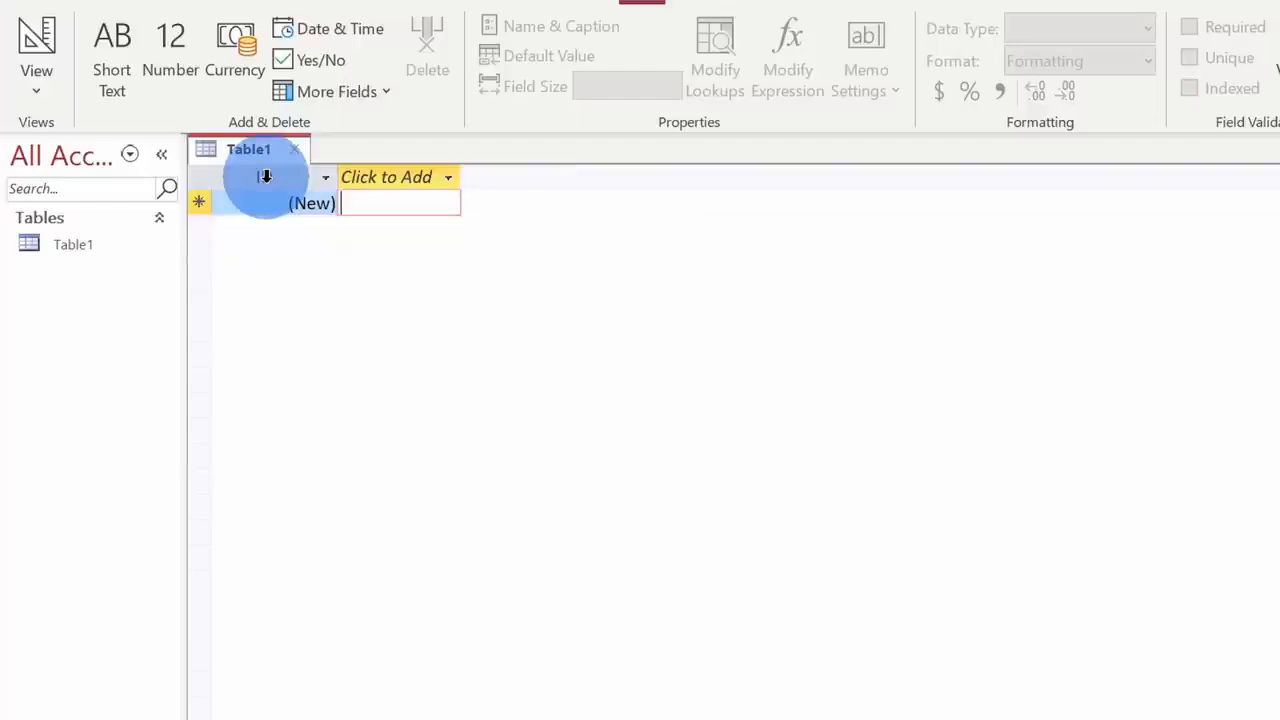
Rename the new table's ID field as Customer ID.
{"action": "double_click", "coordinate": [265, 177]}
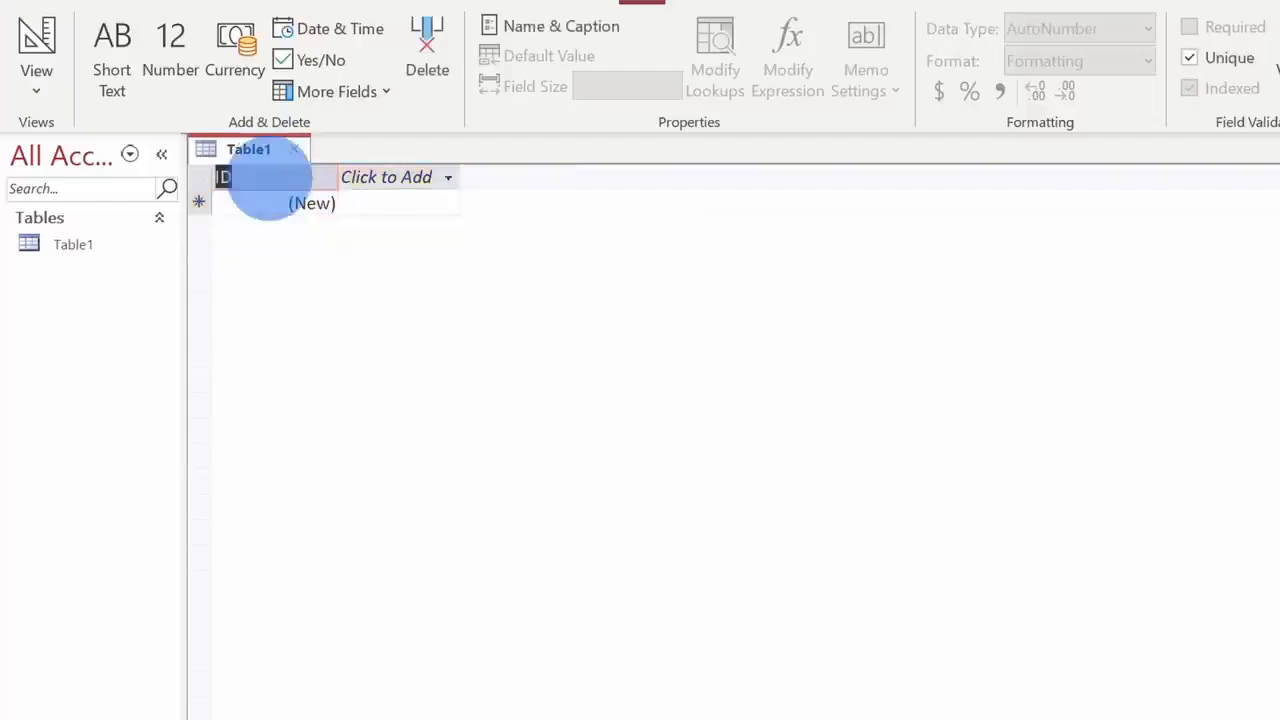
{"action": "type", "text": "Customer ID"}
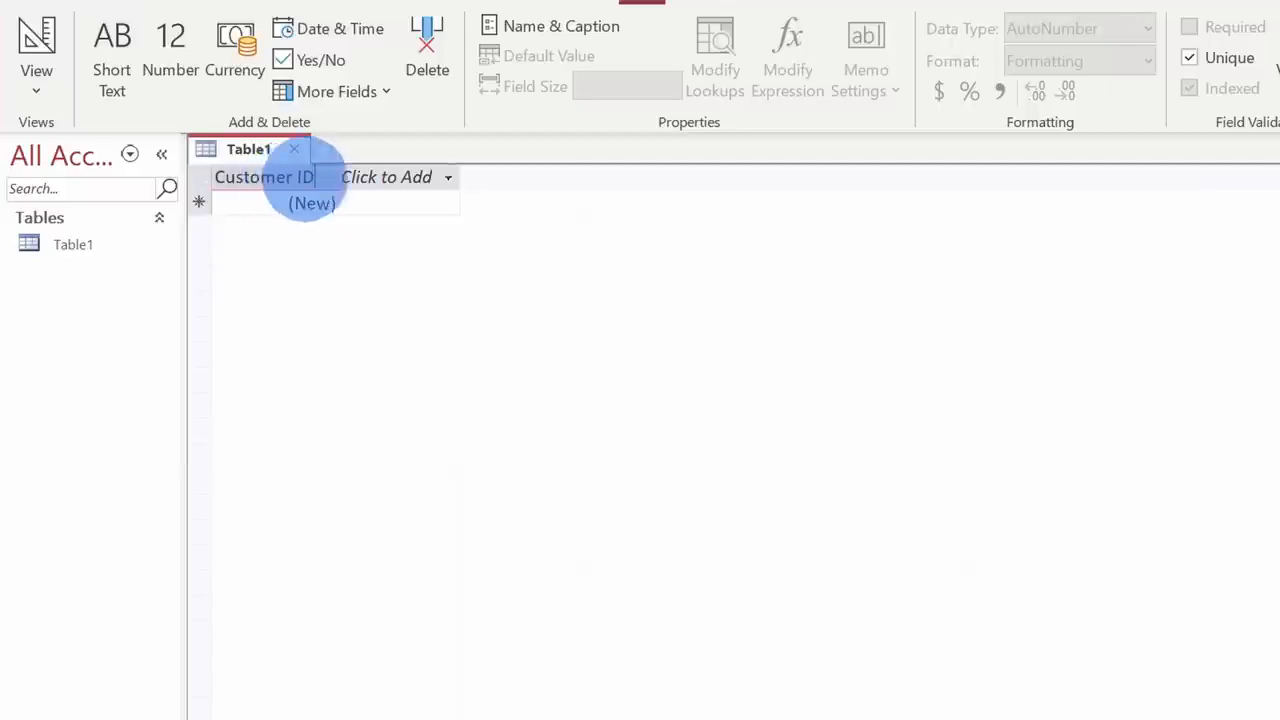
{"action": "key", "text": "Return"}
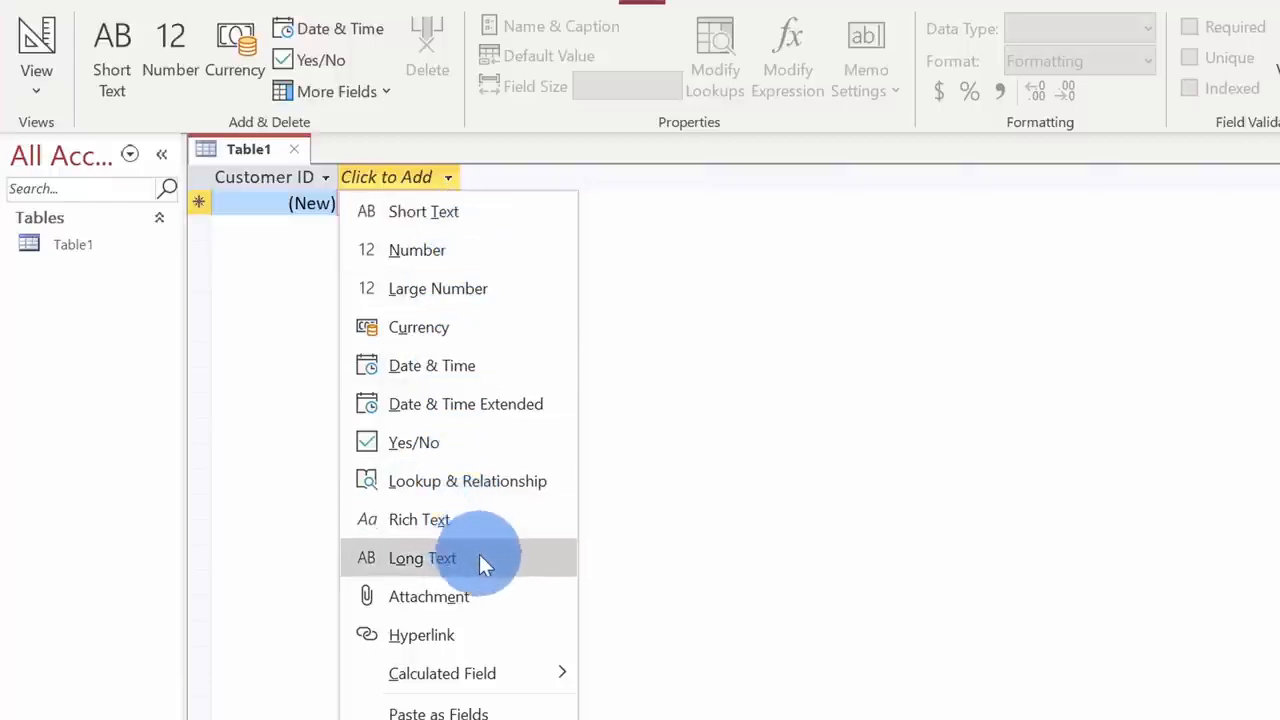
Add two Short Text fields named First Name and Last Name after Customer ID.
{"action": "left_click", "coordinate": [471, 214]}
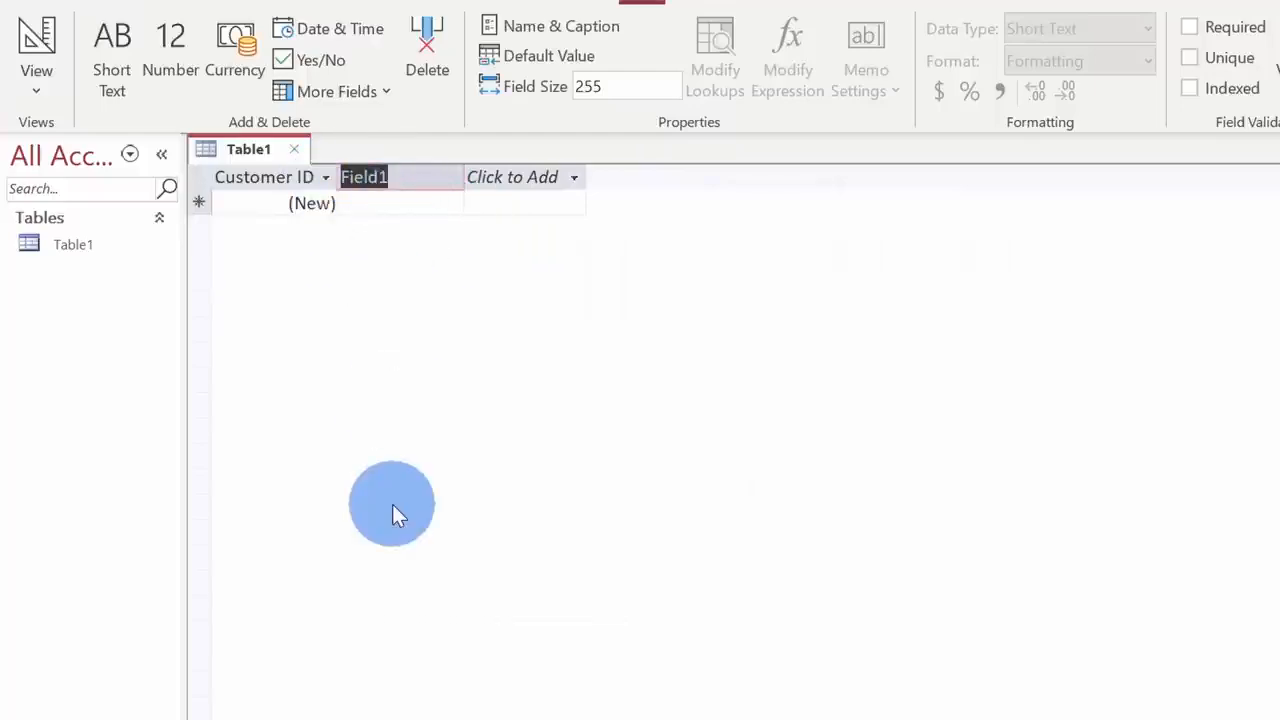
{"action": "type", "text": "First Name"}
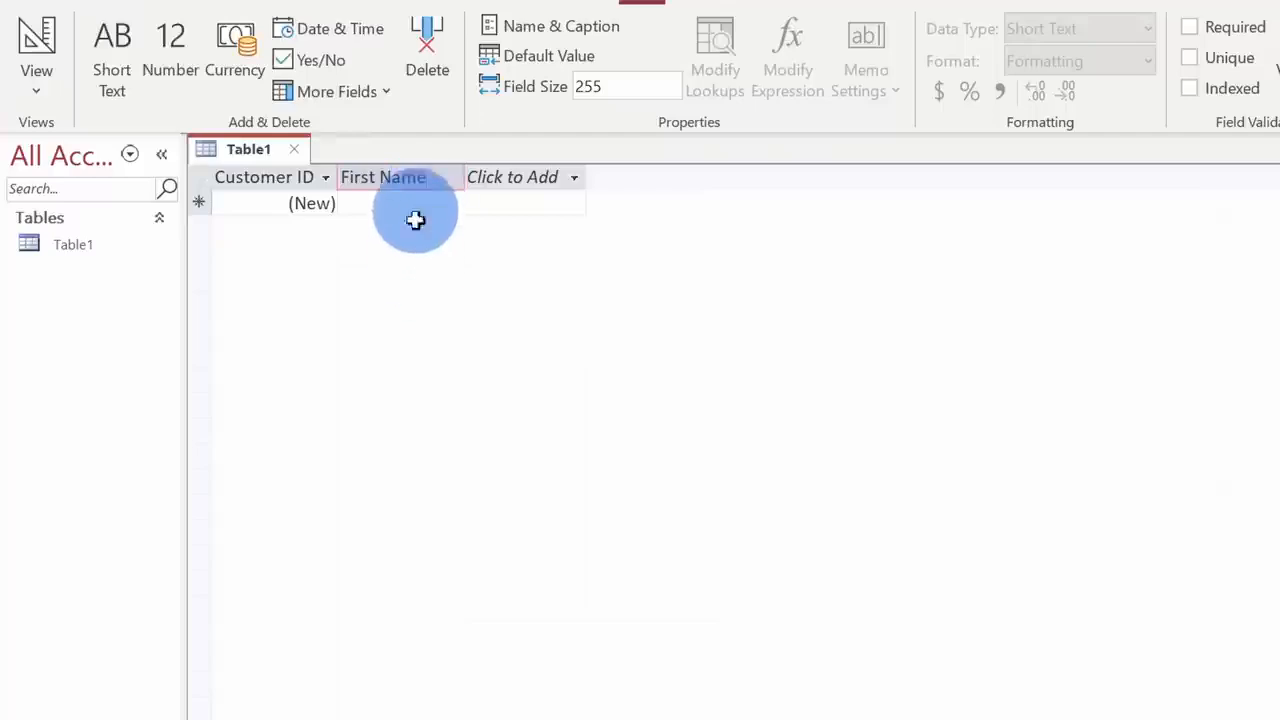
{"action": "key", "text": "Return"}
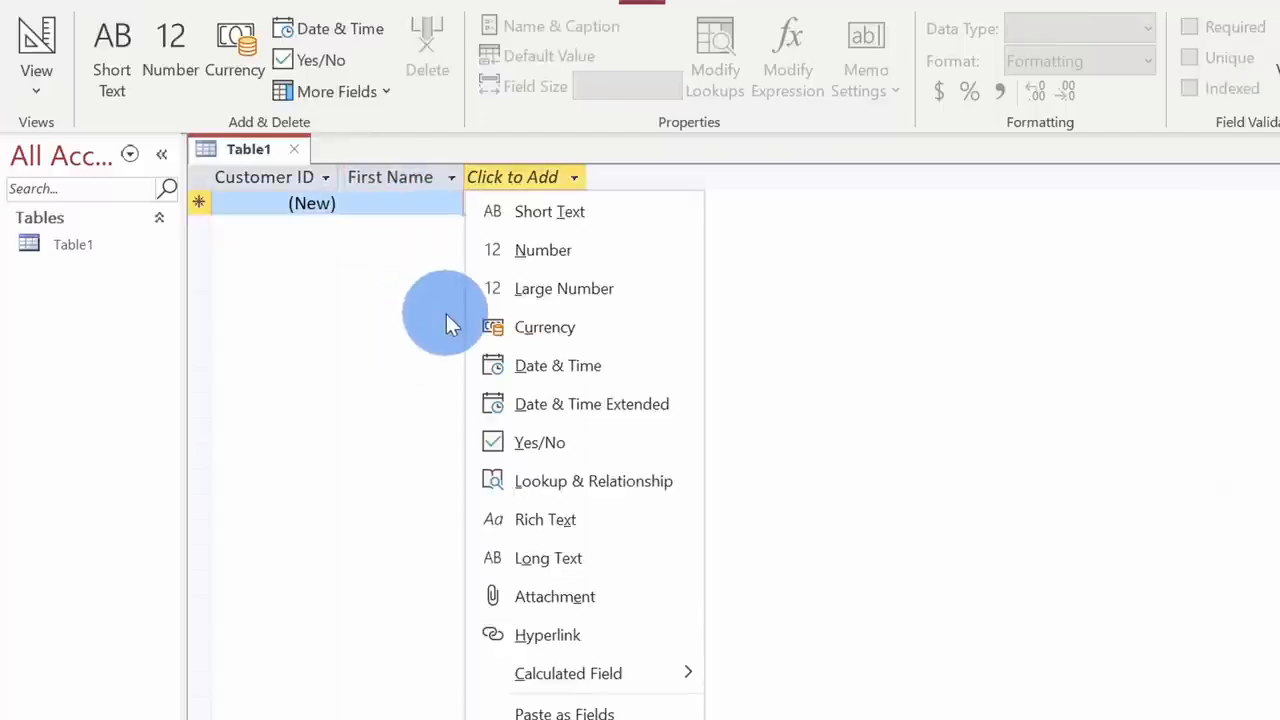
{"action": "left_click", "coordinate": [529, 219]}
{"action": "type", "text": "Last Name"}
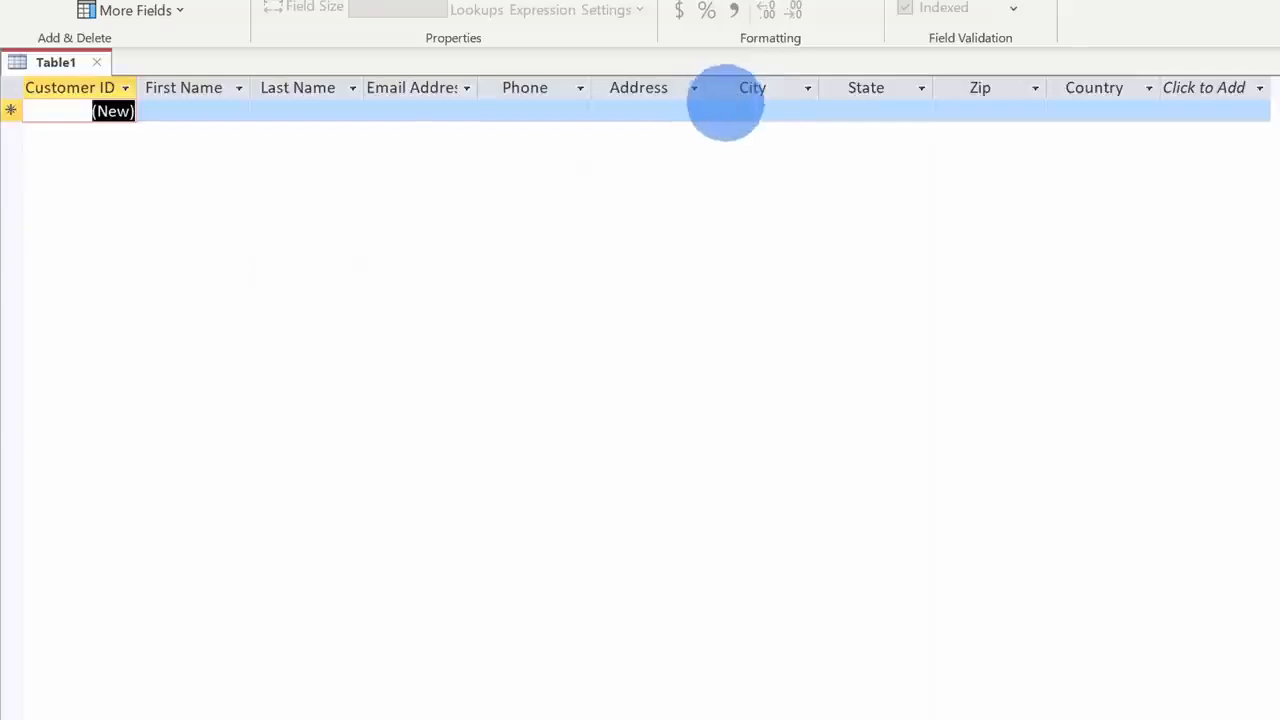
Add a Long Text field named Notes after the Country field.
{"action": "left_click", "coordinate": [757, 92]}
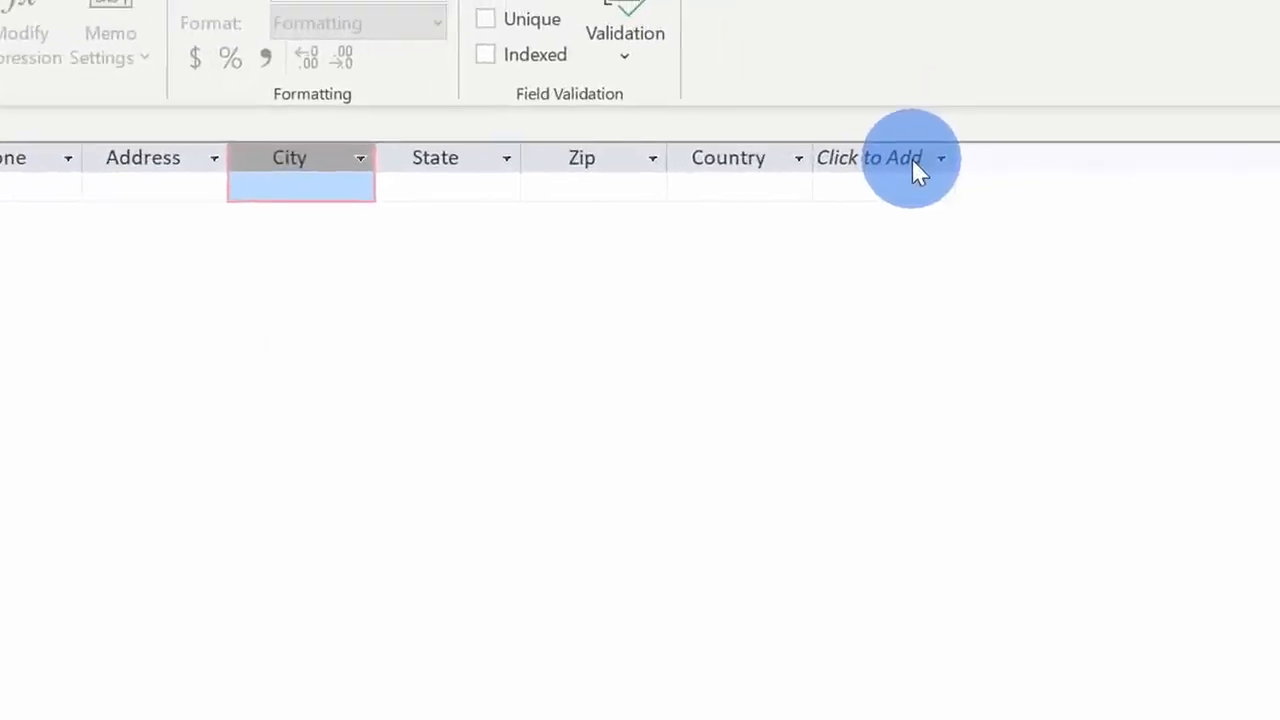
{"action": "left_click", "coordinate": [912, 159]}
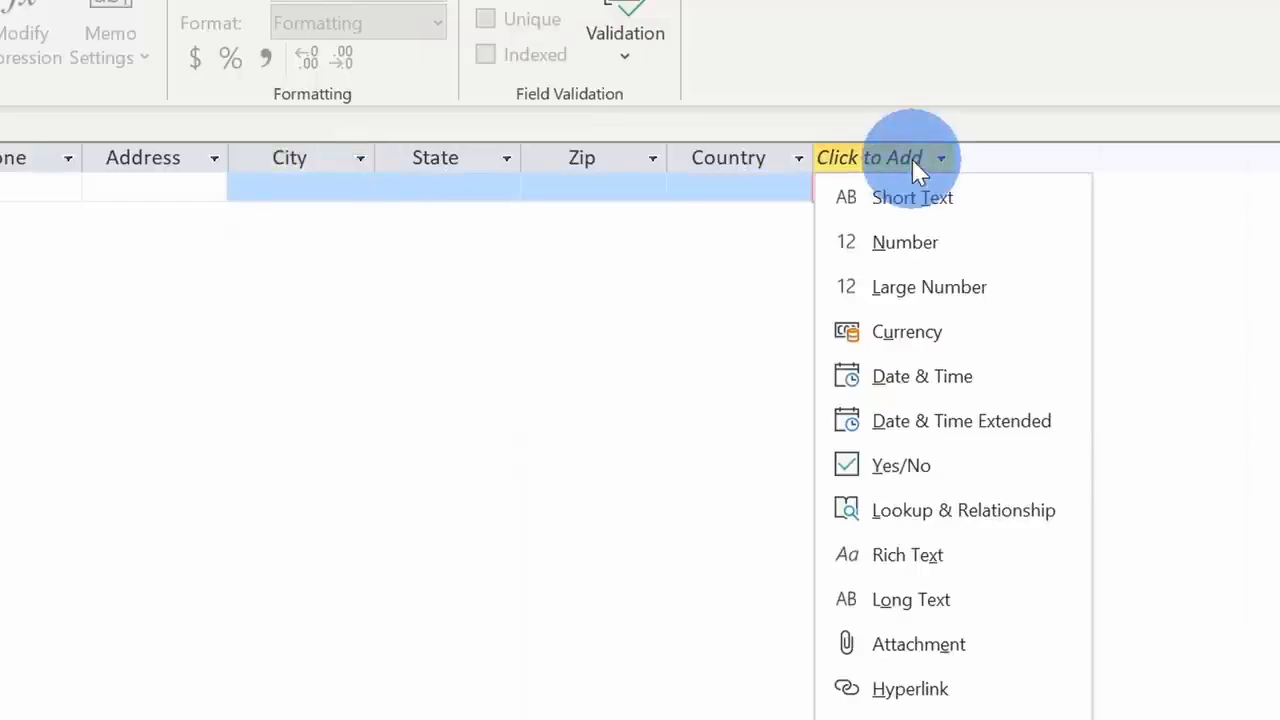
{"action": "left_click", "coordinate": [976, 600]}
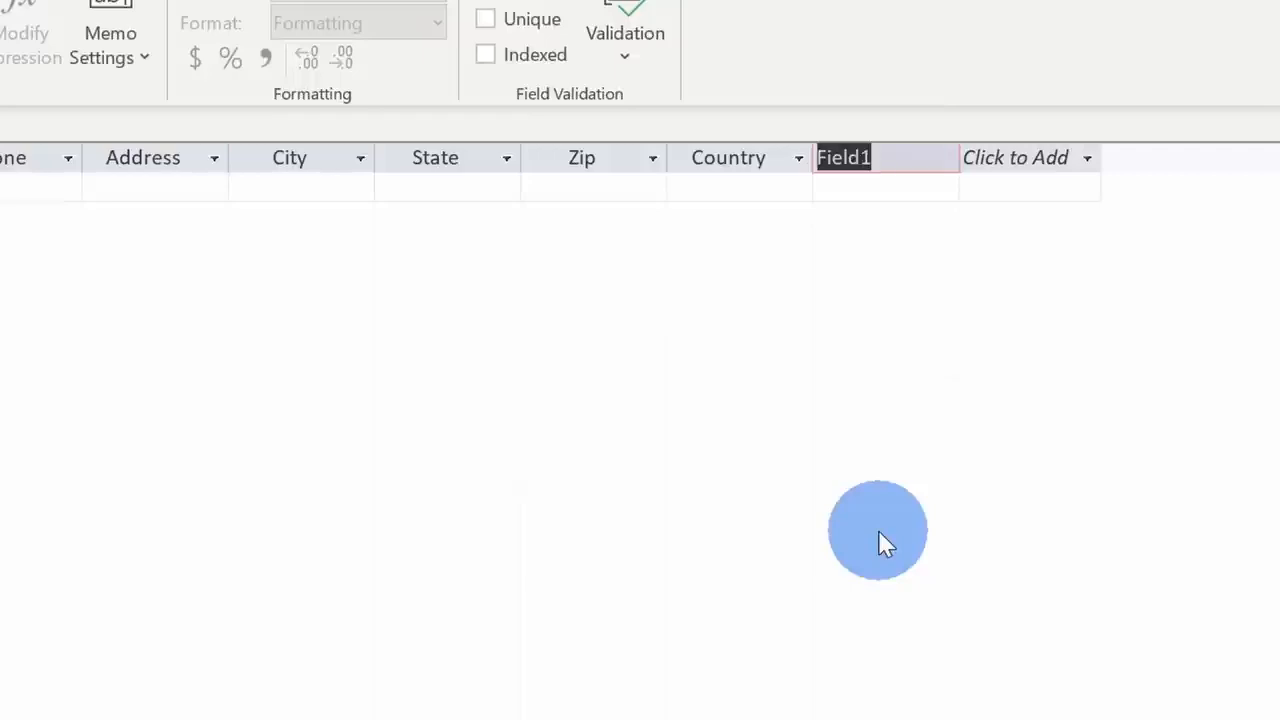
{"action": "type", "text": "Notes"}
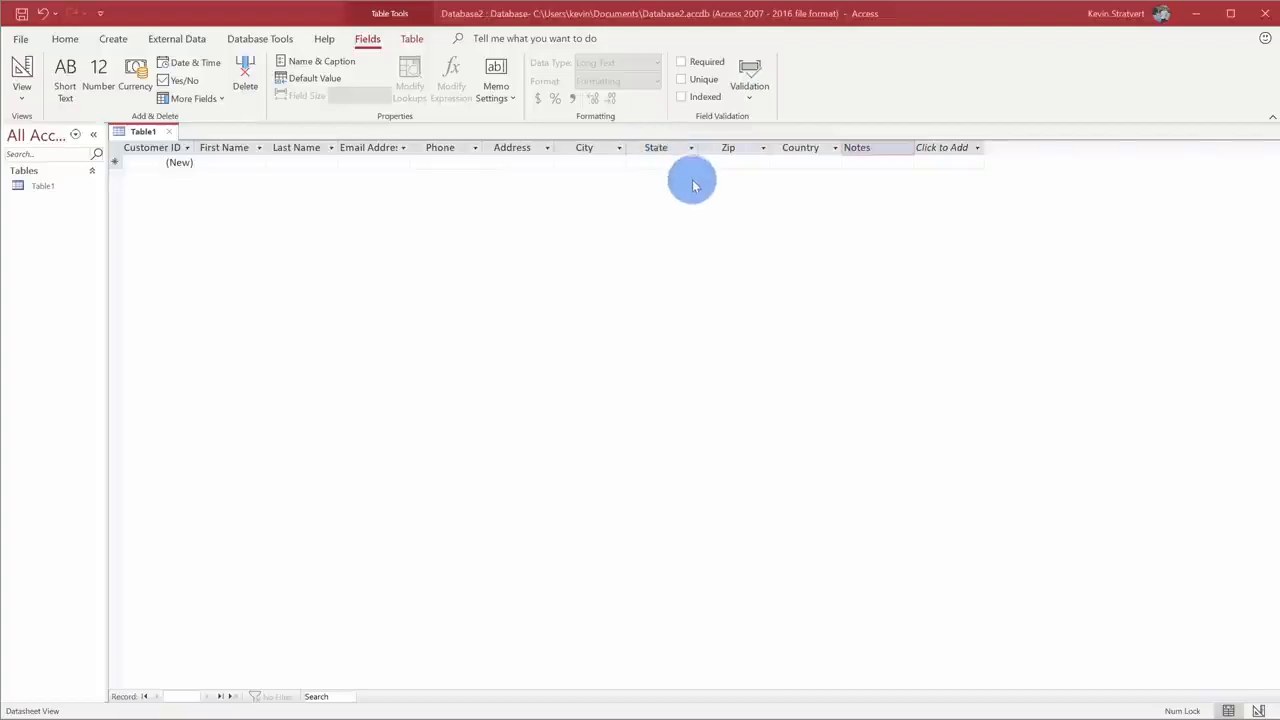
Check that the State field name is editable and review the data types available for the City field.
{"action": "double_click", "coordinate": [665, 220]}
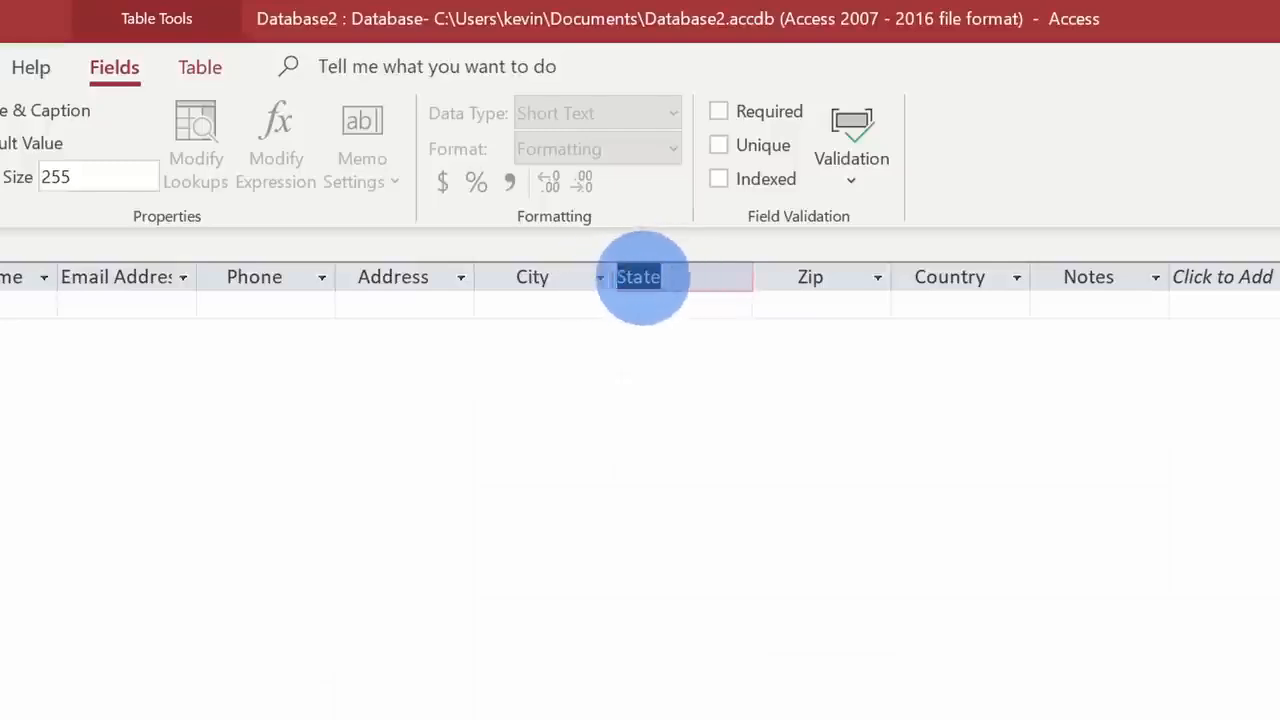
{"action": "left_click", "coordinate": [539, 278]}
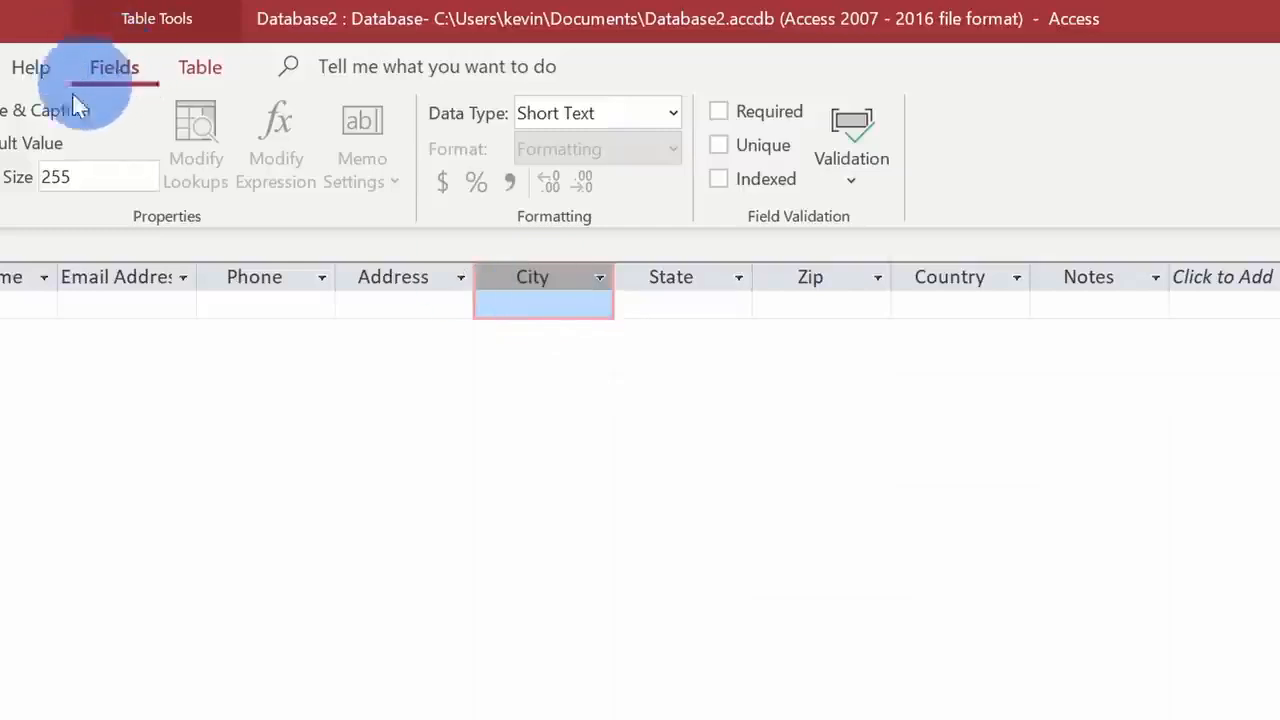
{"action": "left_click", "coordinate": [673, 113]}
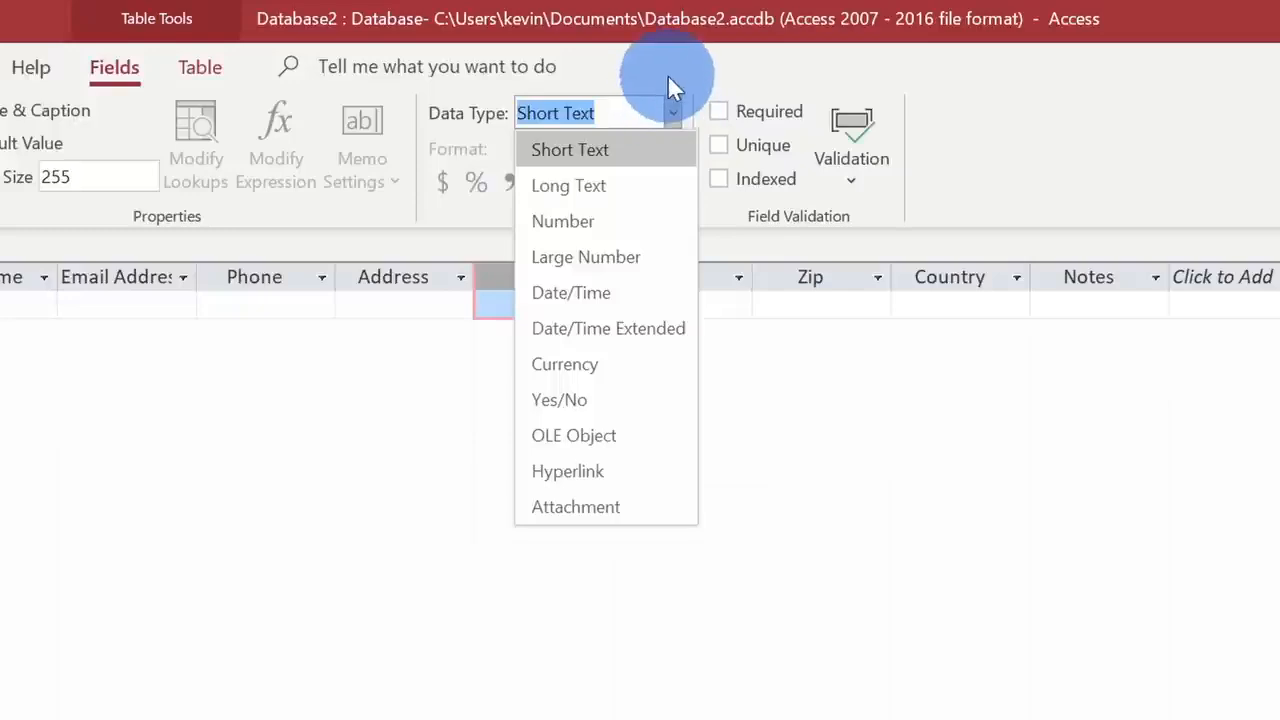
{"action": "left_click", "coordinate": [667, 74]}
{"action": "left_click", "coordinate": [759, 334]}
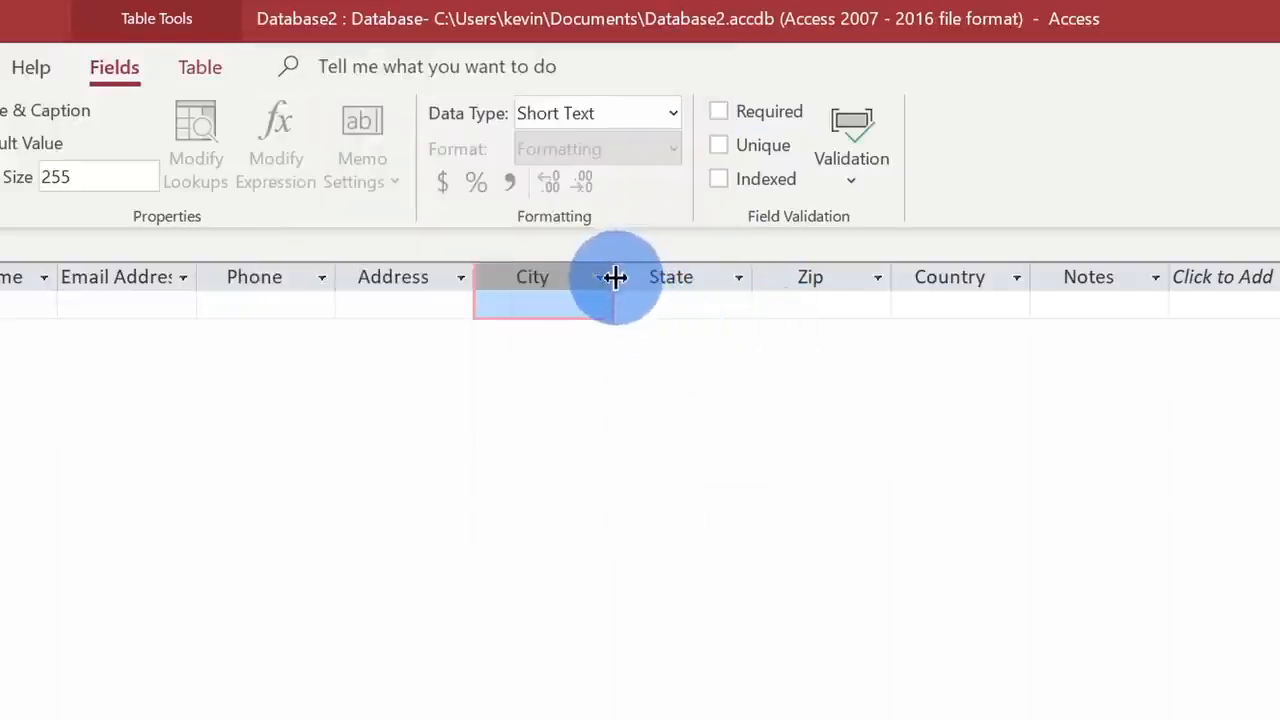
Widen the City column slightly and review the sort, hide, insert, rename and delete options for that field.
{"action": "mouse_move", "coordinate": [637, 277]}
{"action": "left_mouse_down"}
{"action": "mouse_move", "coordinate": [651, 277]}
{"action": "mouse_move", "coordinate": [623, 279]}
{"action": "left_mouse_up"}
{"action": "right_click", "coordinate": [578, 284]}
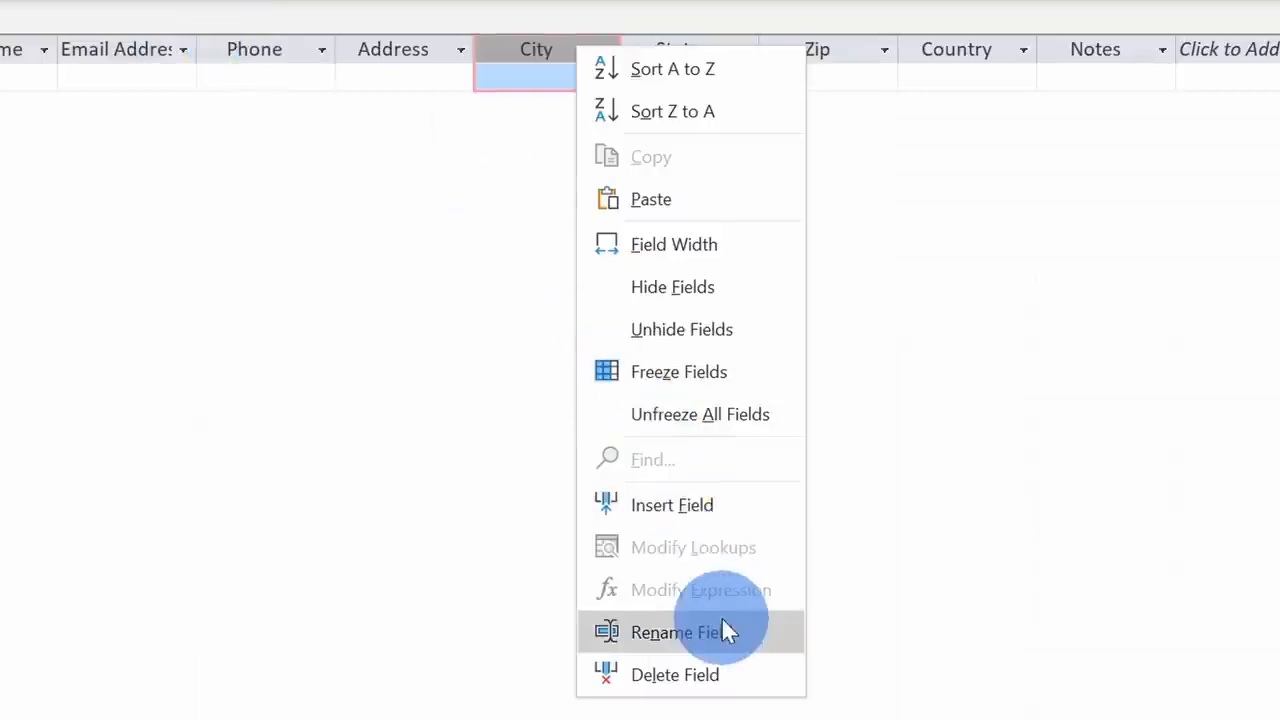
{"action": "left_click", "coordinate": [440, 240]}
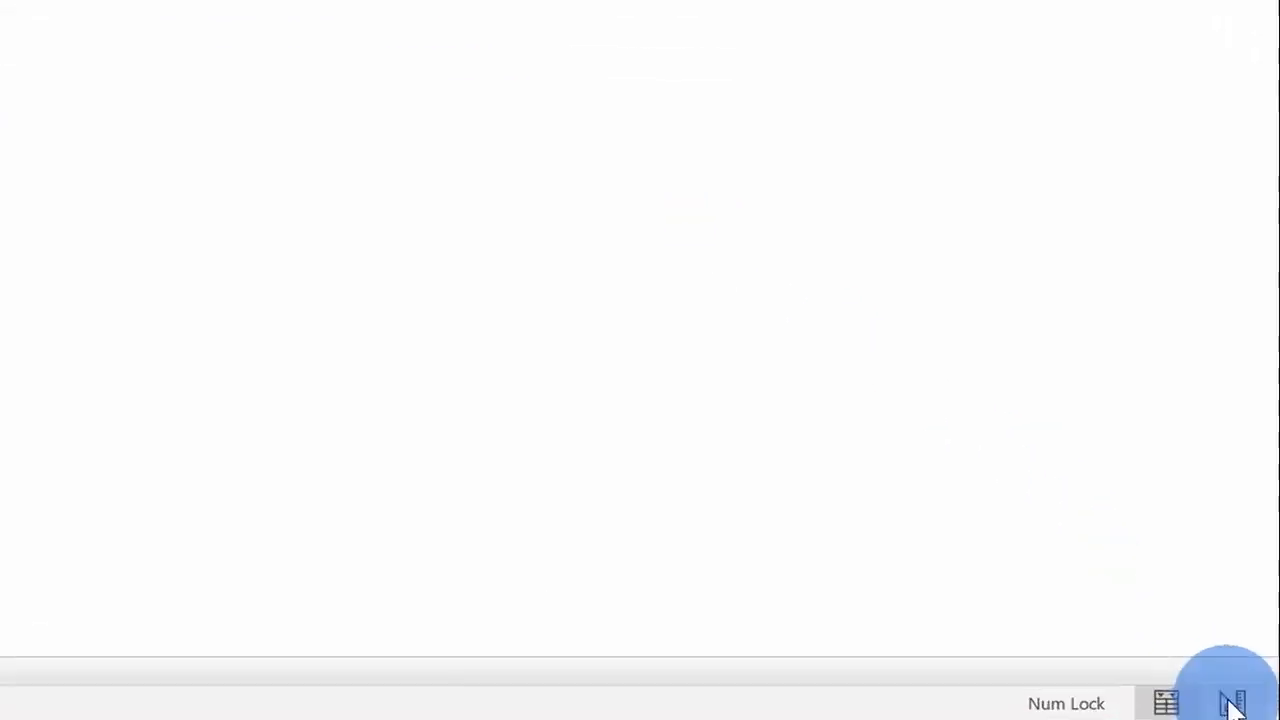
Switch the table to Design View, saving it under the name Customers.
{"action": "left_click", "coordinate": [1232, 704]}
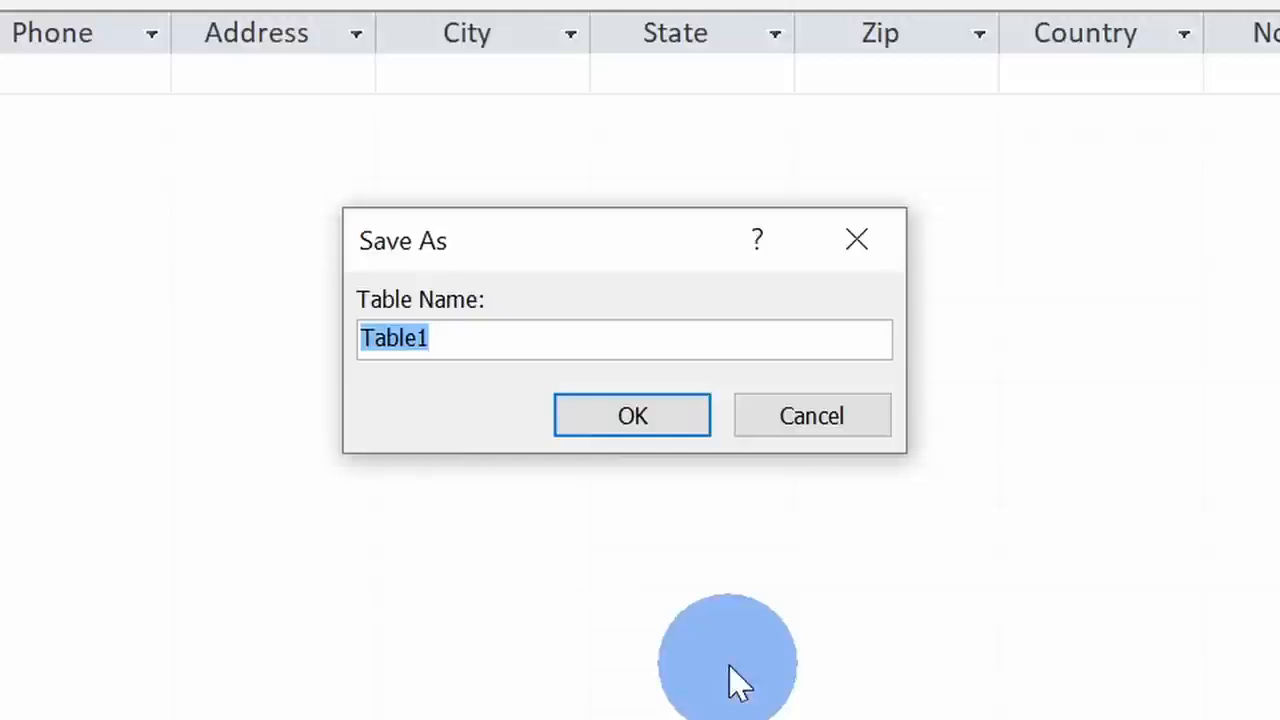
{"action": "type", "text": "Customers"}
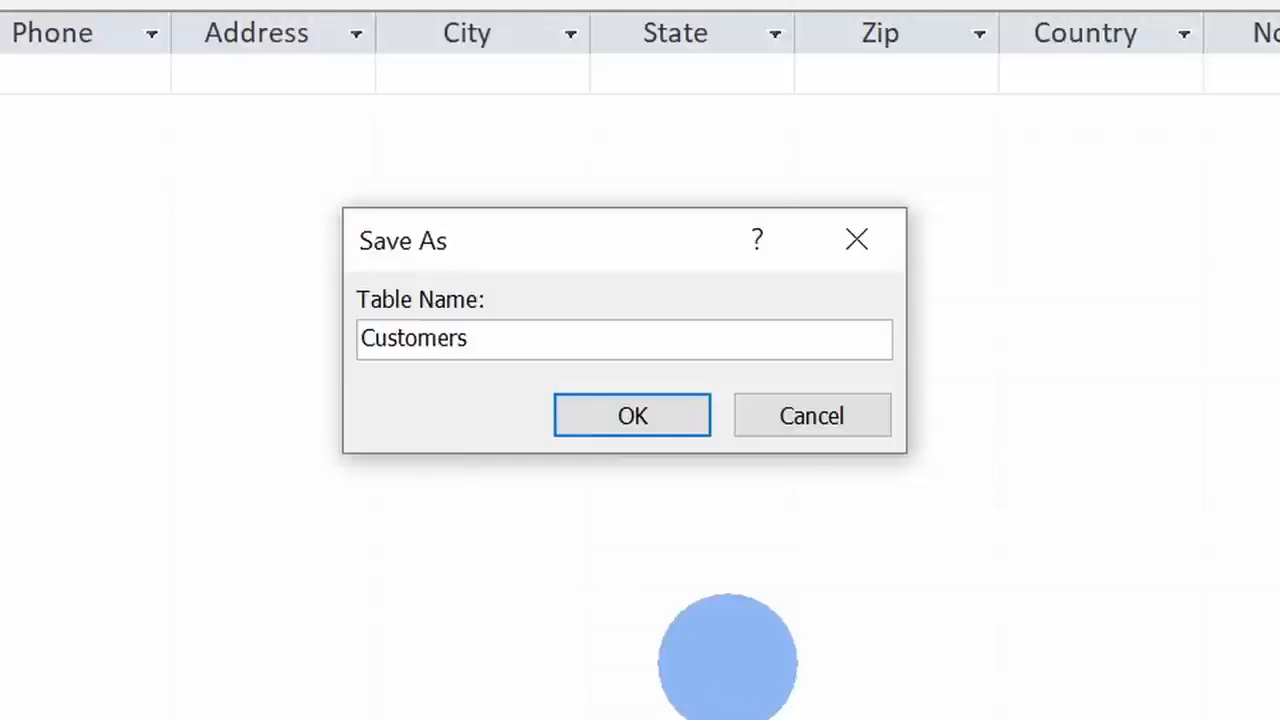
{"action": "left_click", "coordinate": [633, 420]}
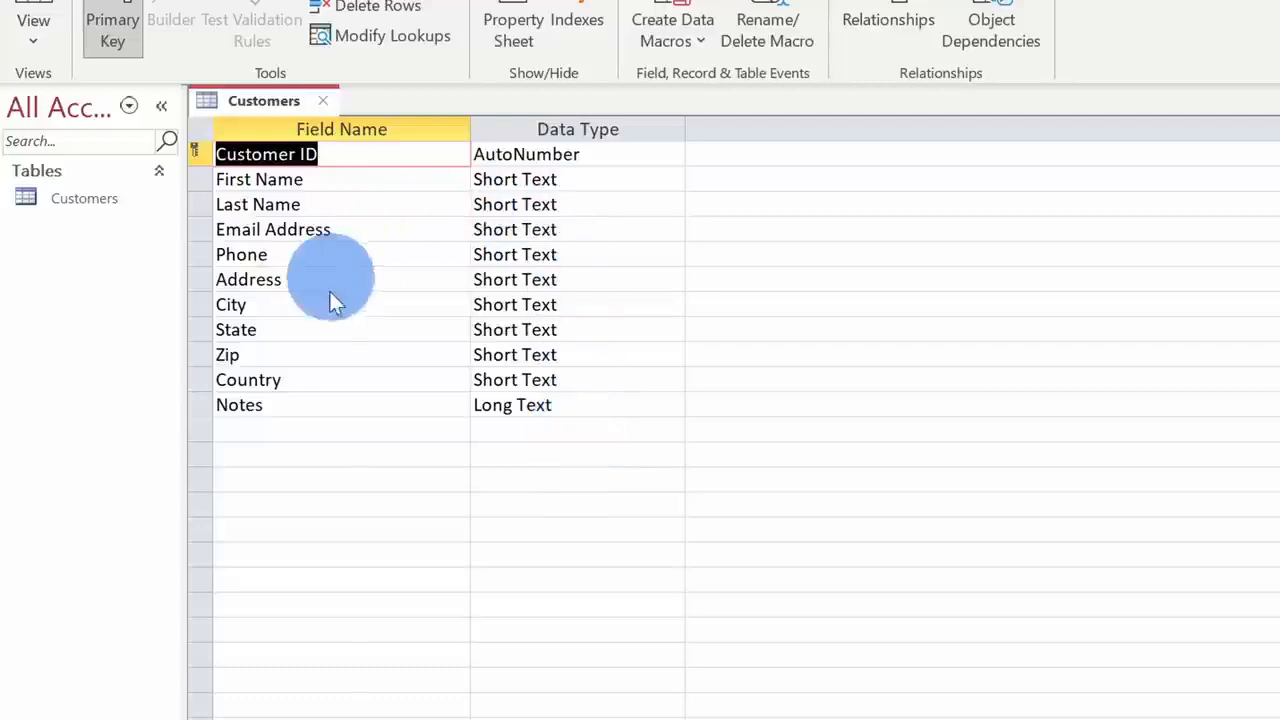
Review the data types available for the Notes field in the table design.
{"action": "left_click", "coordinate": [628, 405]}
{"action": "left_click", "coordinate": [676, 403]}
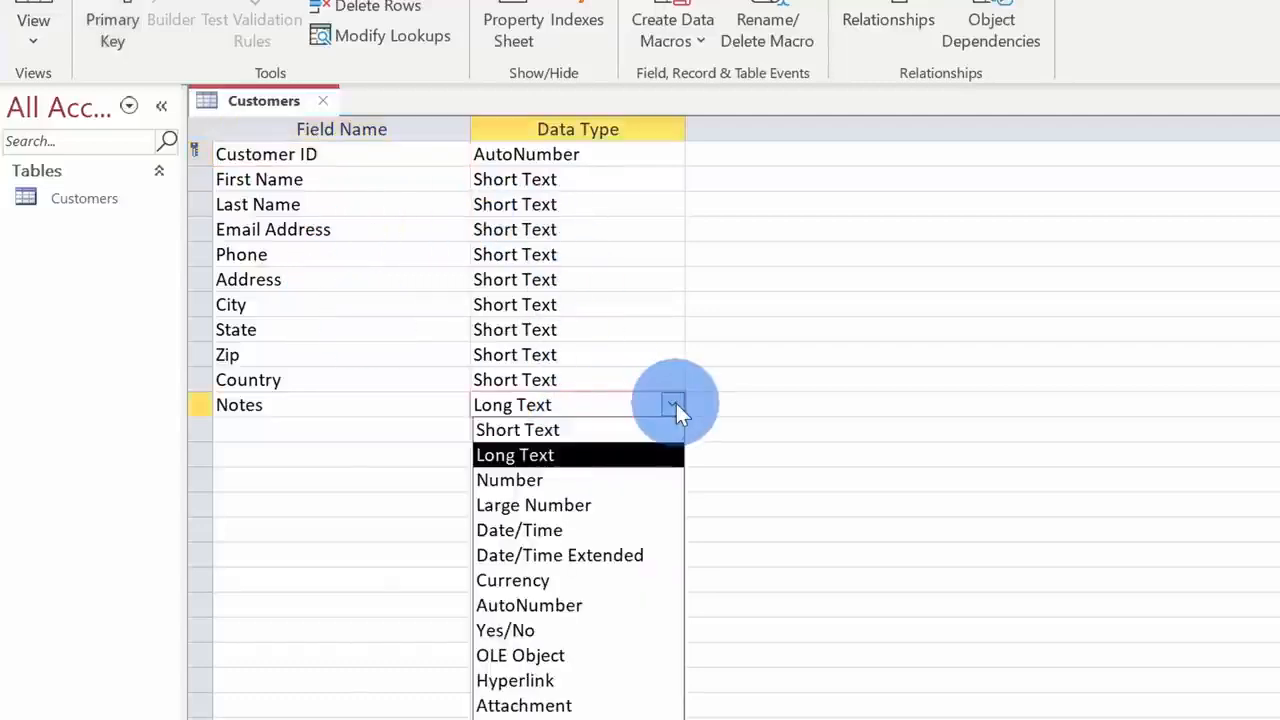
{"action": "left_click", "coordinate": [676, 403]}
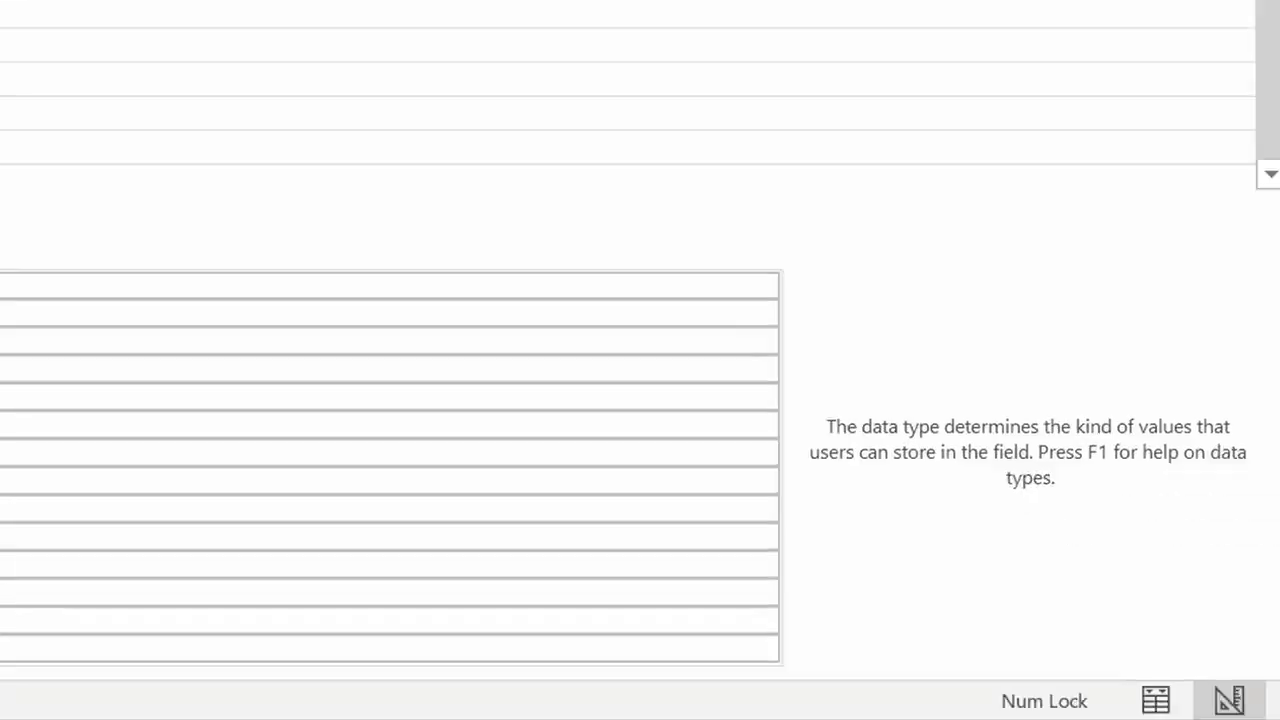
Return to Datasheet View and enter the first customer's first and last name in a new record.
{"action": "left_click", "coordinate": [1155, 700]}
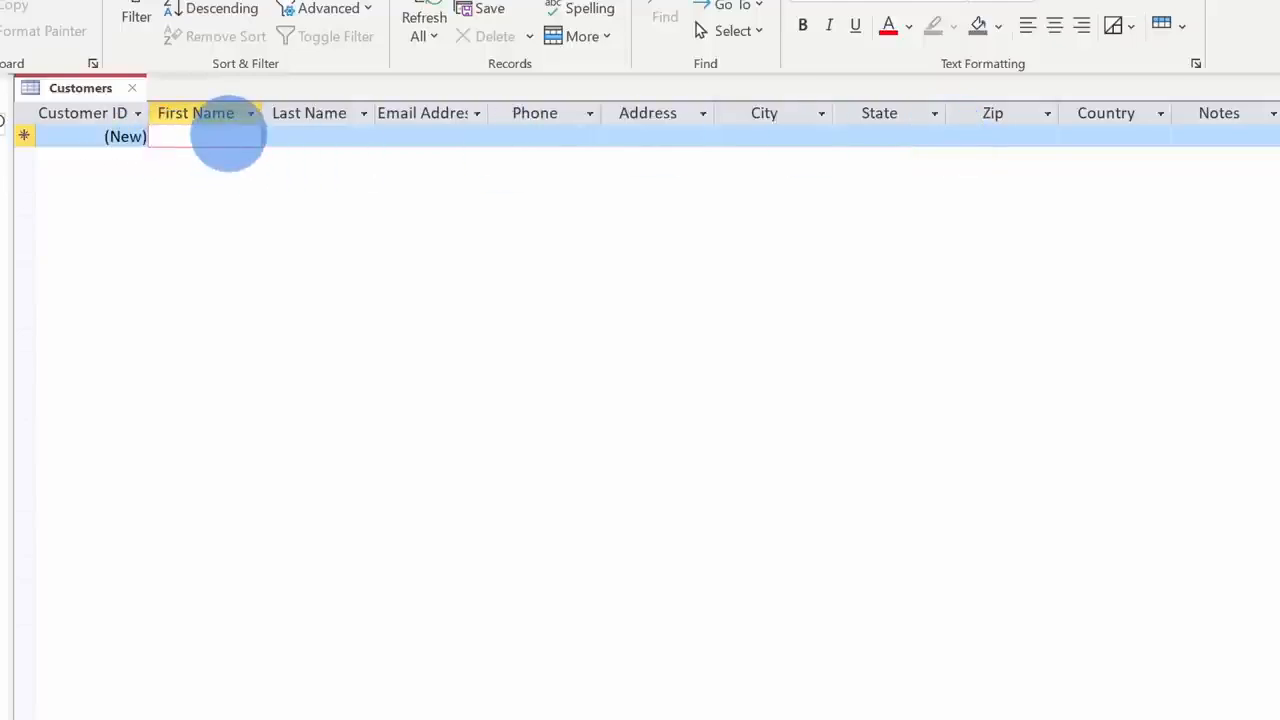
{"action": "type", "text": "Kevin"}
{"action": "key", "text": "Tab"}
{"action": "type", "text": "Stratvert"}
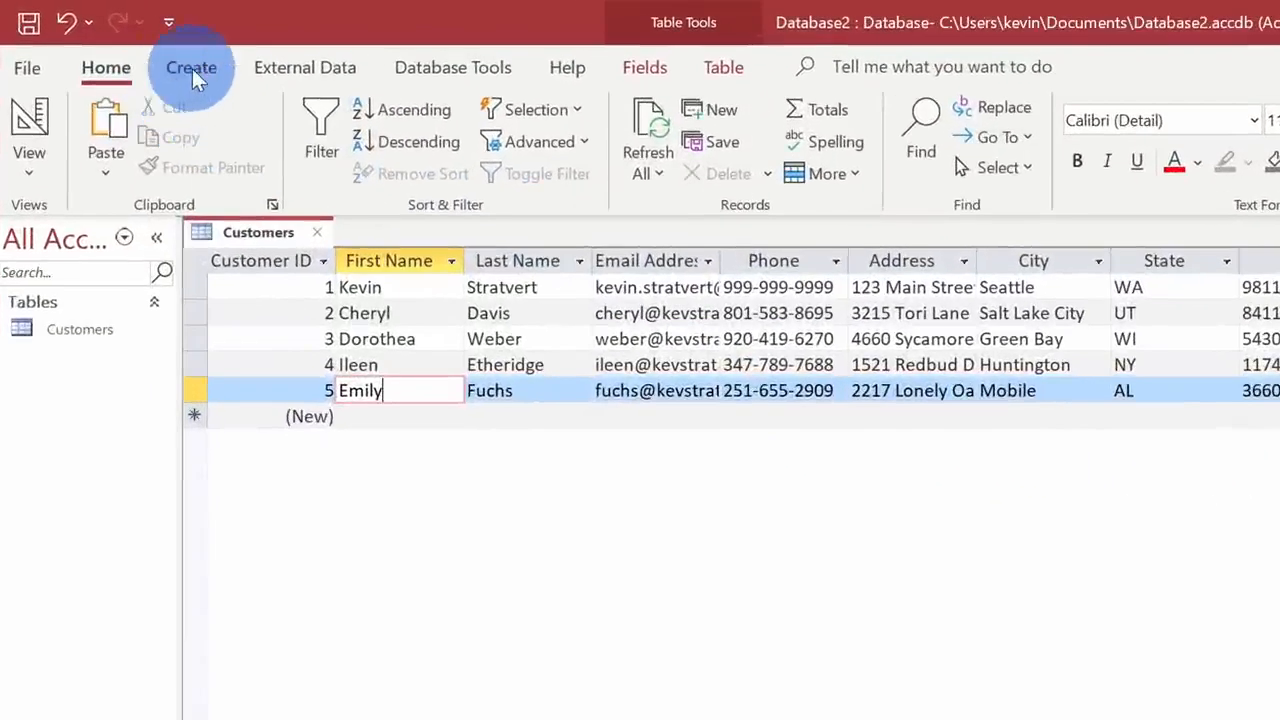
Create a second table and rename its ID field as Order ID.
{"action": "left_click", "coordinate": [192, 69]}
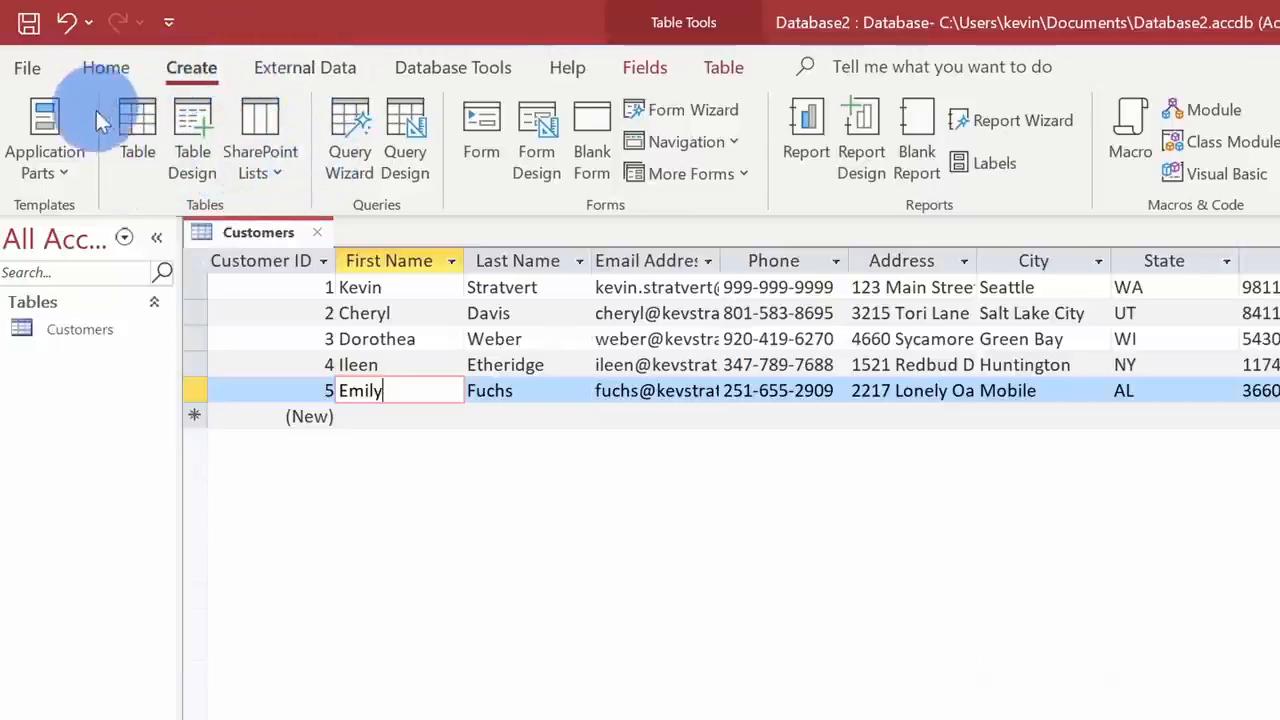
{"action": "left_click", "coordinate": [138, 161]}
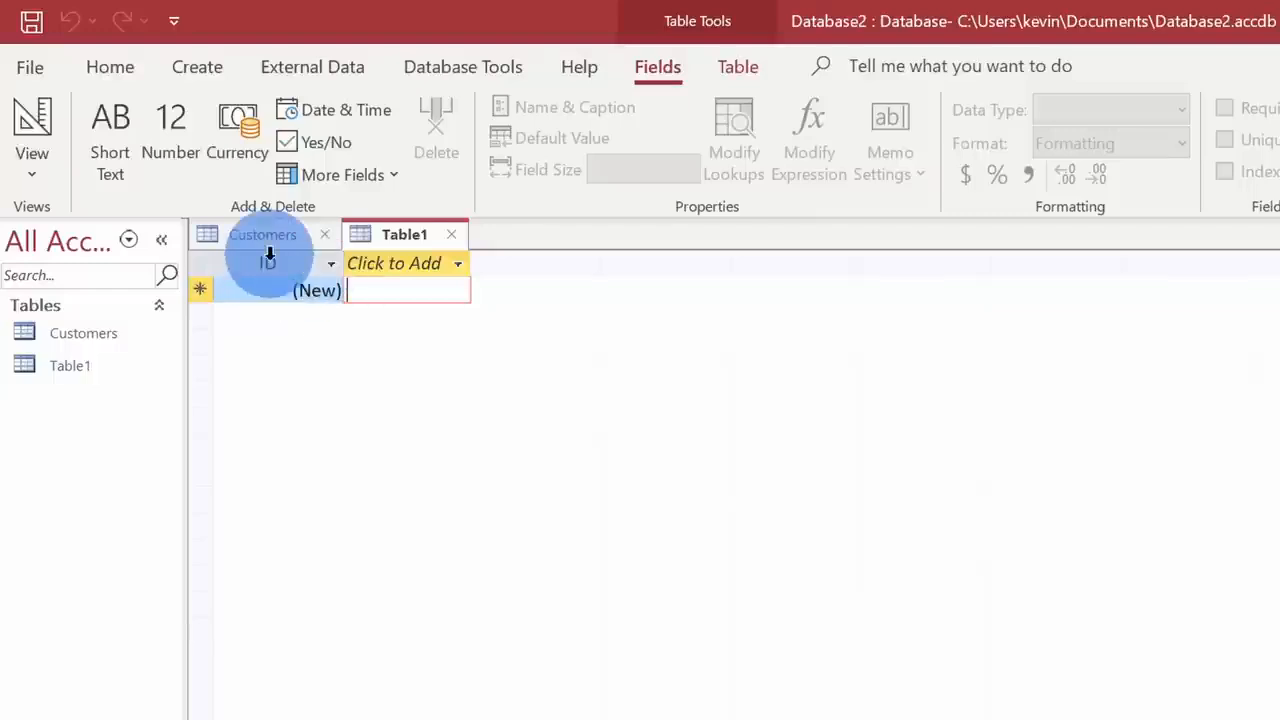
{"action": "double_click", "coordinate": [268, 258]}
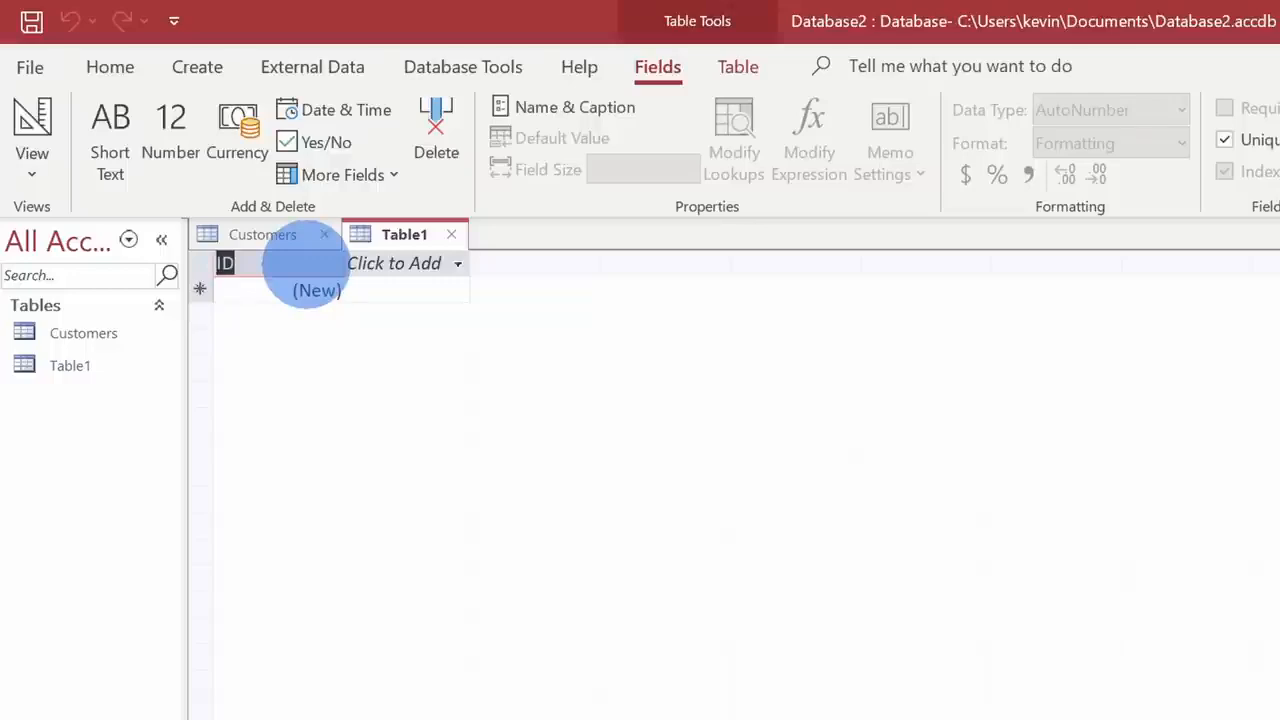
{"action": "type", "text": "Order ID"}
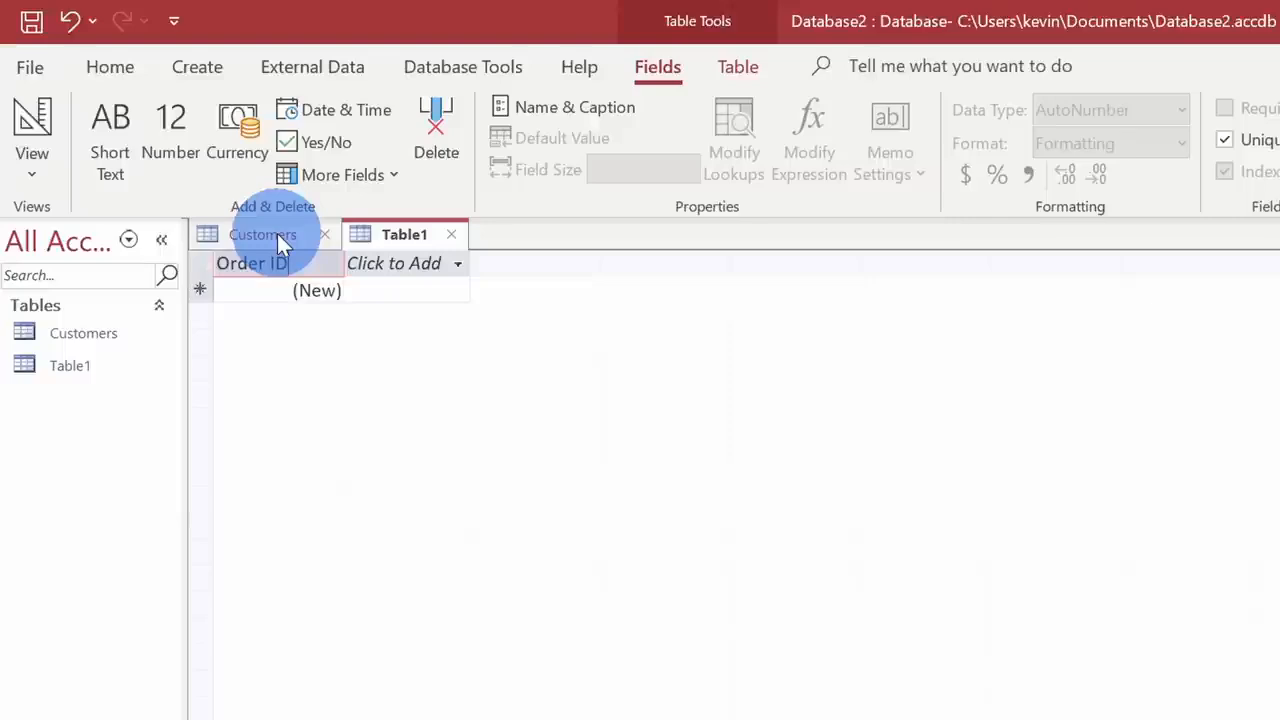
Add a Number field named Customer ID and a Date & Time field named Order Date to the new table.
{"action": "key", "text": "Tab"}
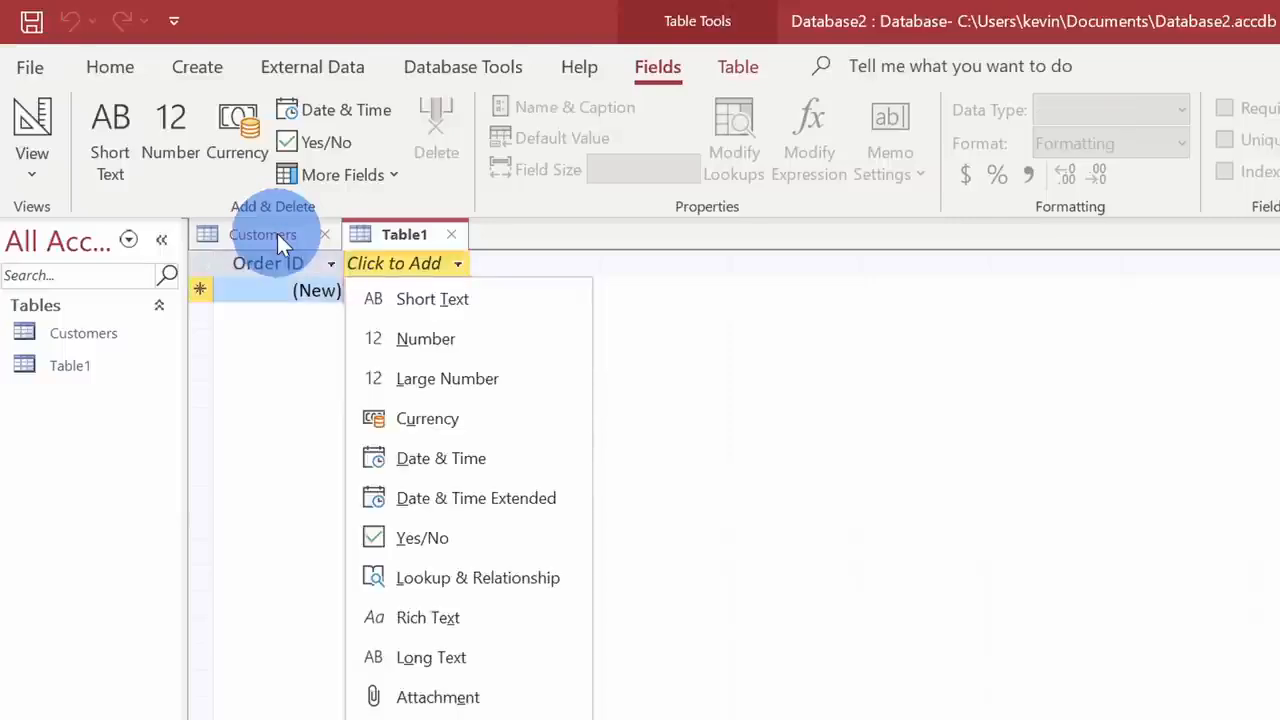
{"action": "left_click", "coordinate": [469, 339]}
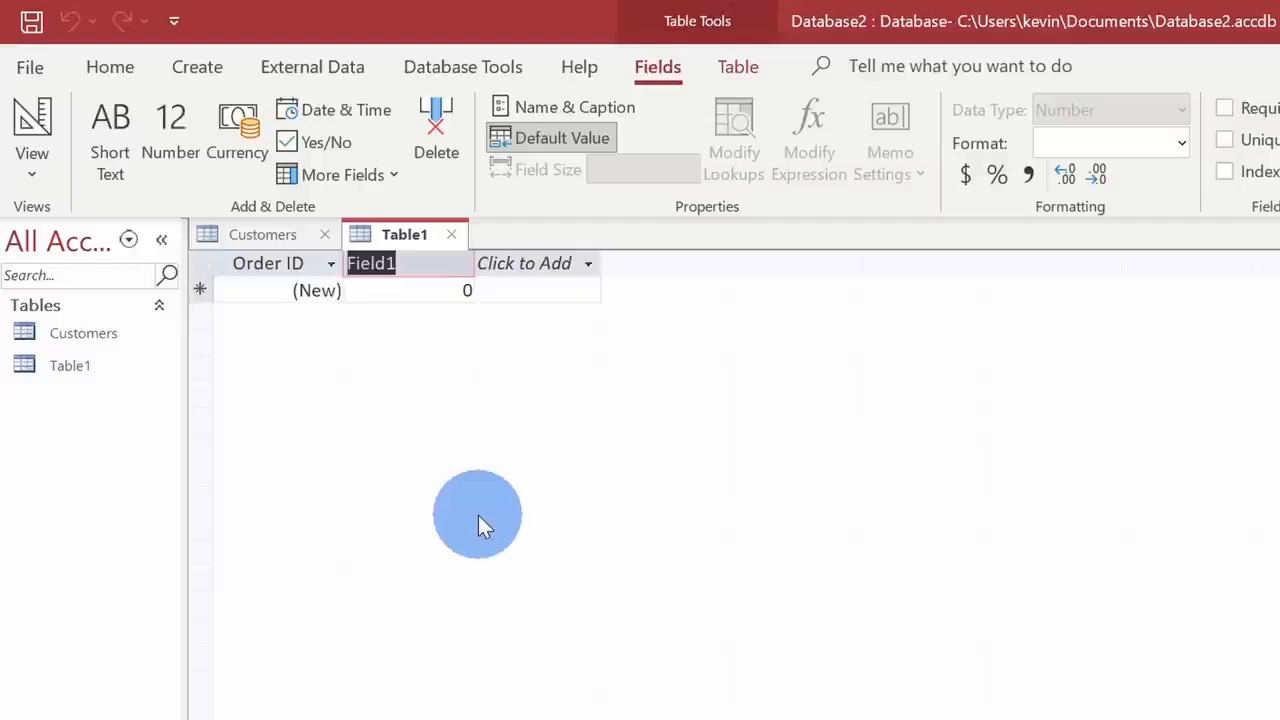
{"action": "type", "text": "Customer ID"}
{"action": "key", "text": "Return"}
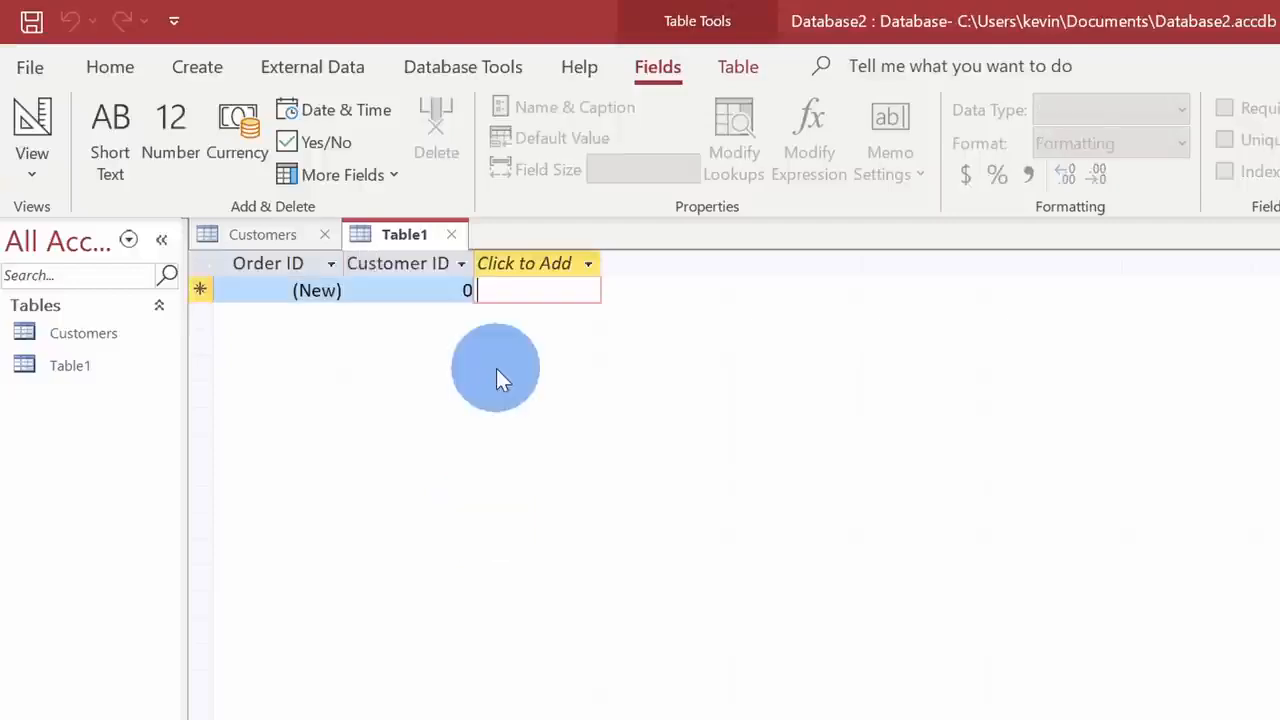
{"action": "left_click", "coordinate": [555, 263]}
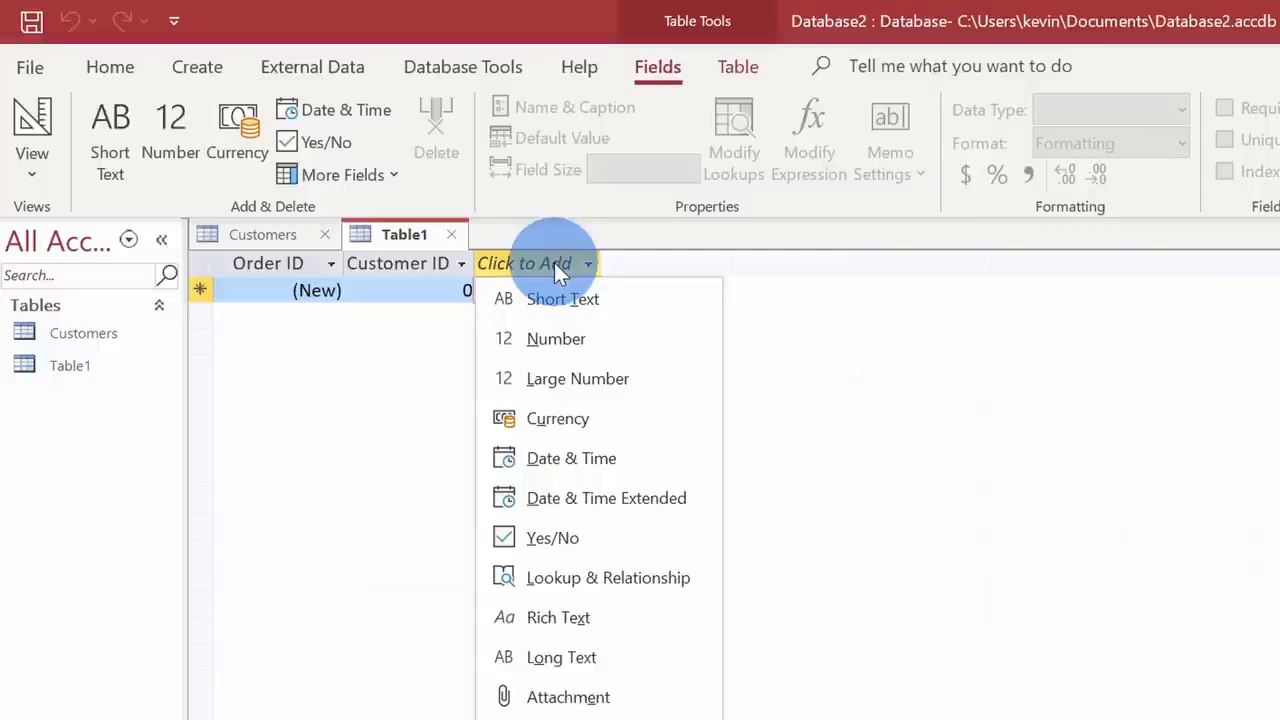
{"action": "left_click", "coordinate": [584, 463]}
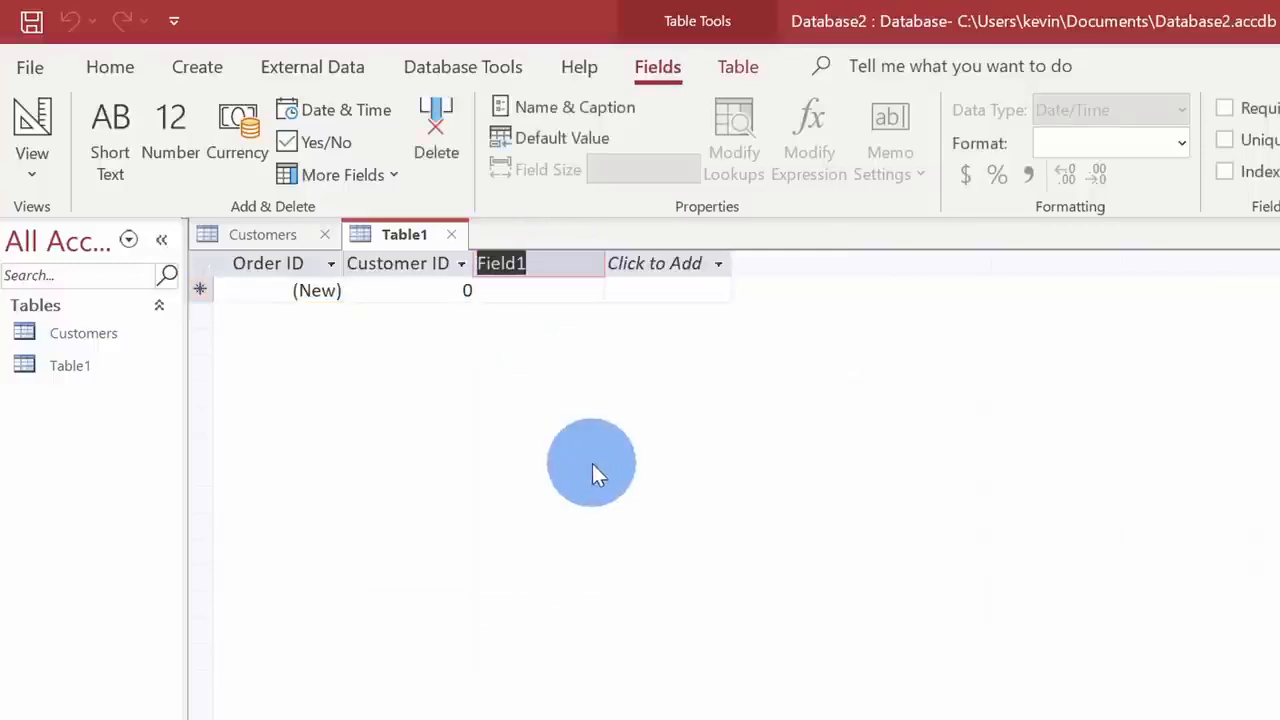
{"action": "type", "text": "Order Date"}
{"action": "key", "text": "Return"}
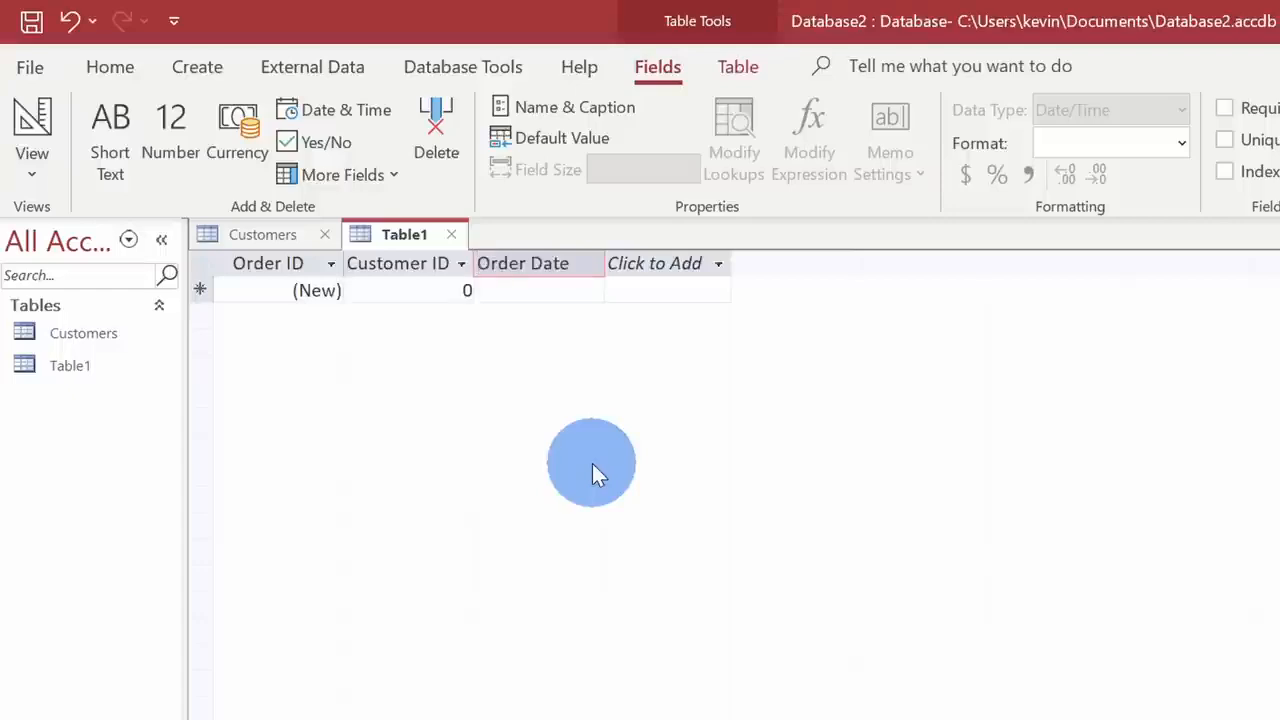
Add a Number field named Cookies Ordered and a Currency field named Revenue after Order Date.
{"action": "left_click", "coordinate": [720, 266]}
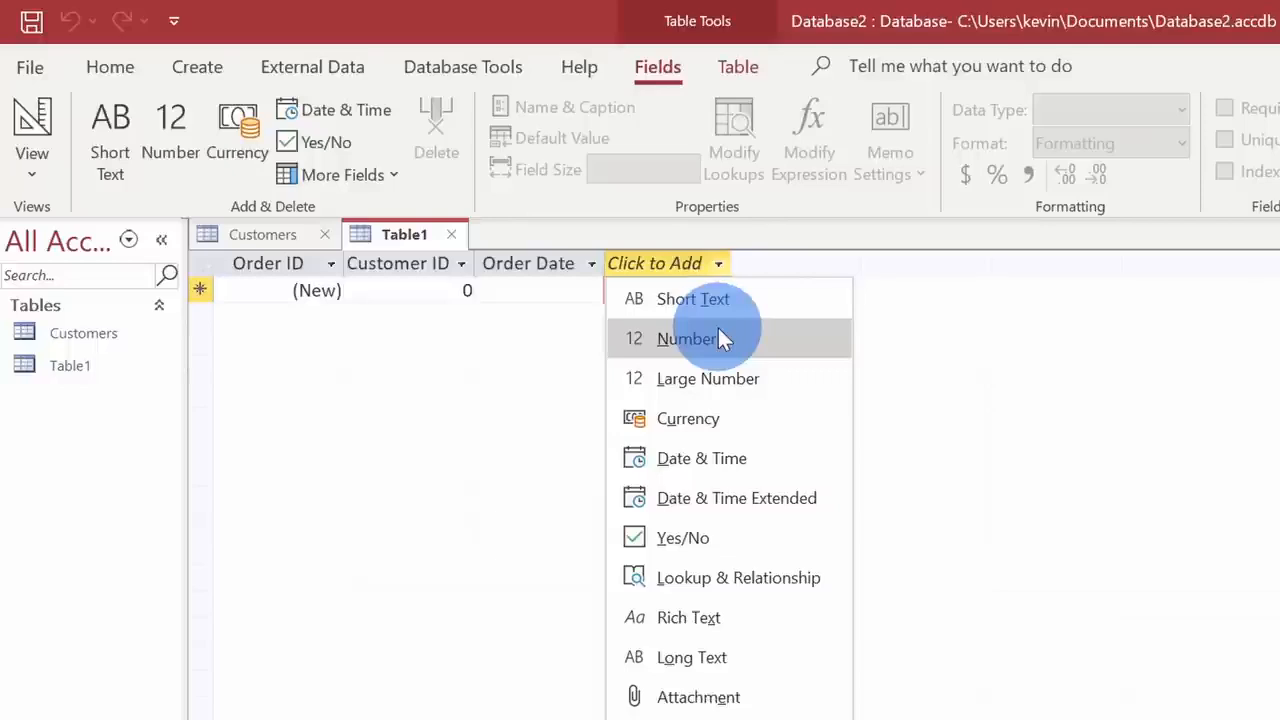
{"action": "left_click", "coordinate": [720, 338]}
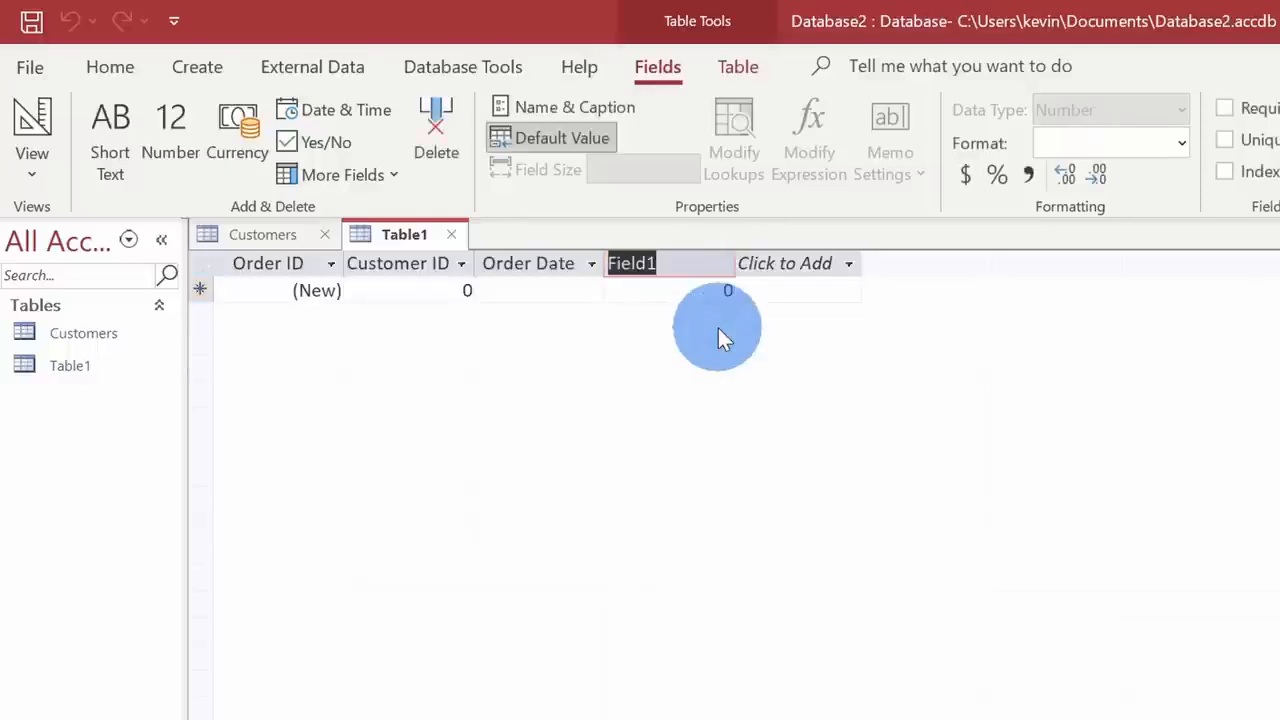
{"action": "type", "text": "Cookies Ordered"}
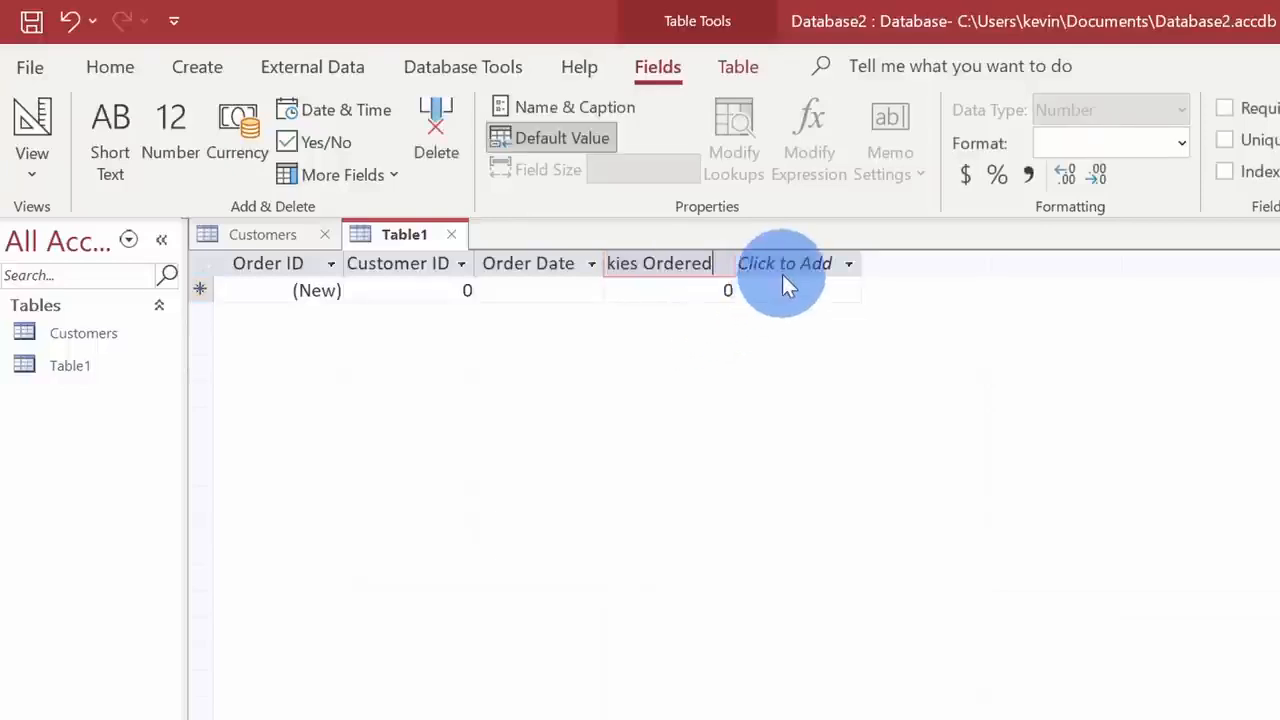
{"action": "left_click", "coordinate": [784, 270]}
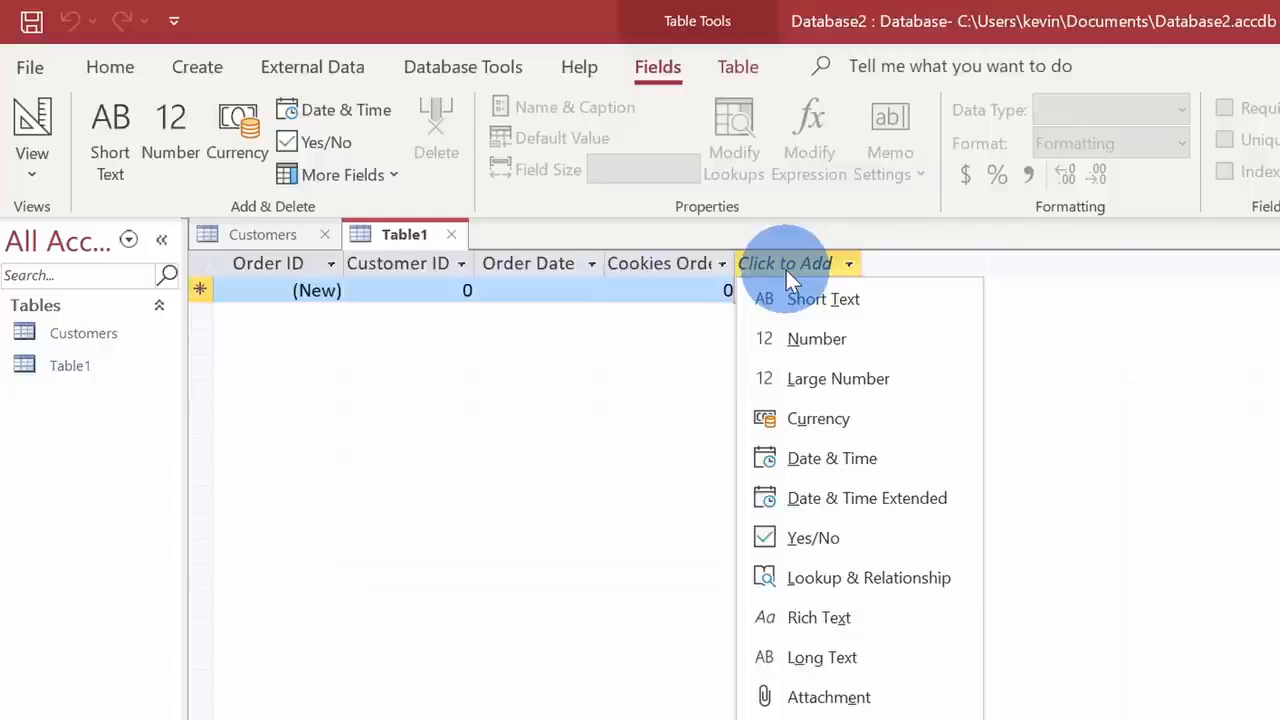
{"action": "left_click", "coordinate": [828, 418]}
{"action": "type", "text": "Revenue"}
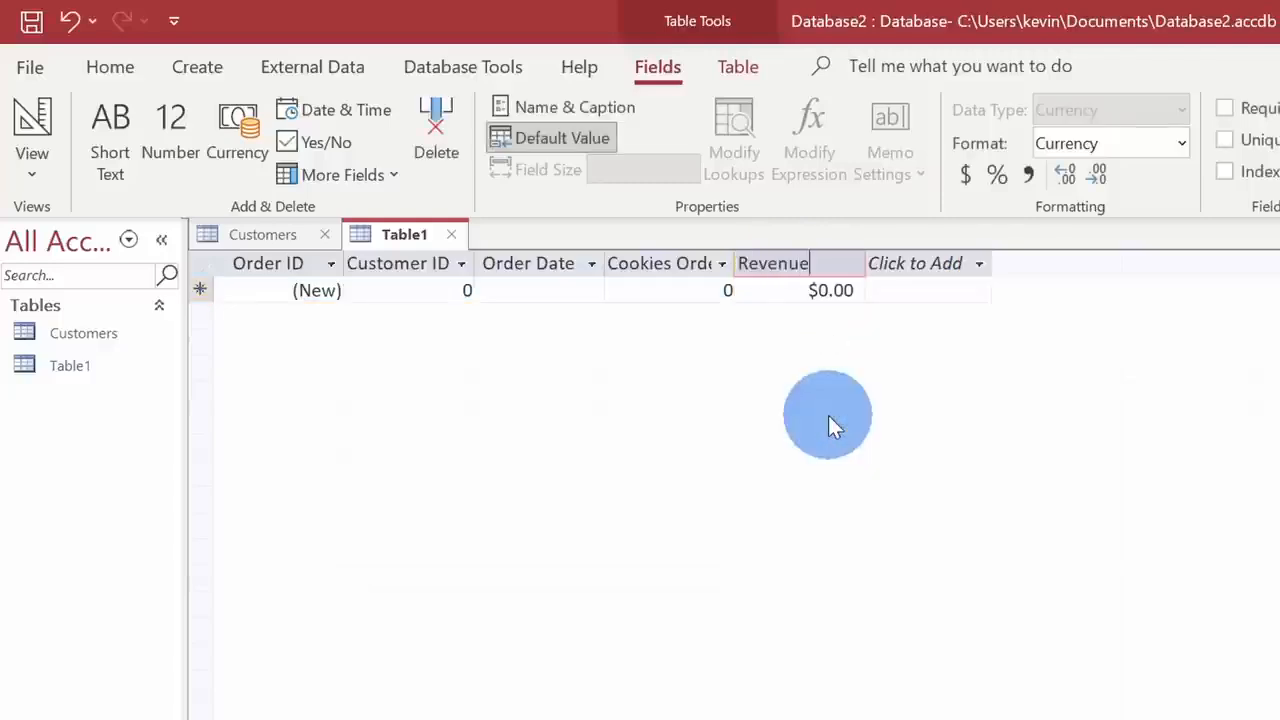
Add a Yes/No field named Order Filled after the Revenue field.
{"action": "left_click", "coordinate": [903, 255]}
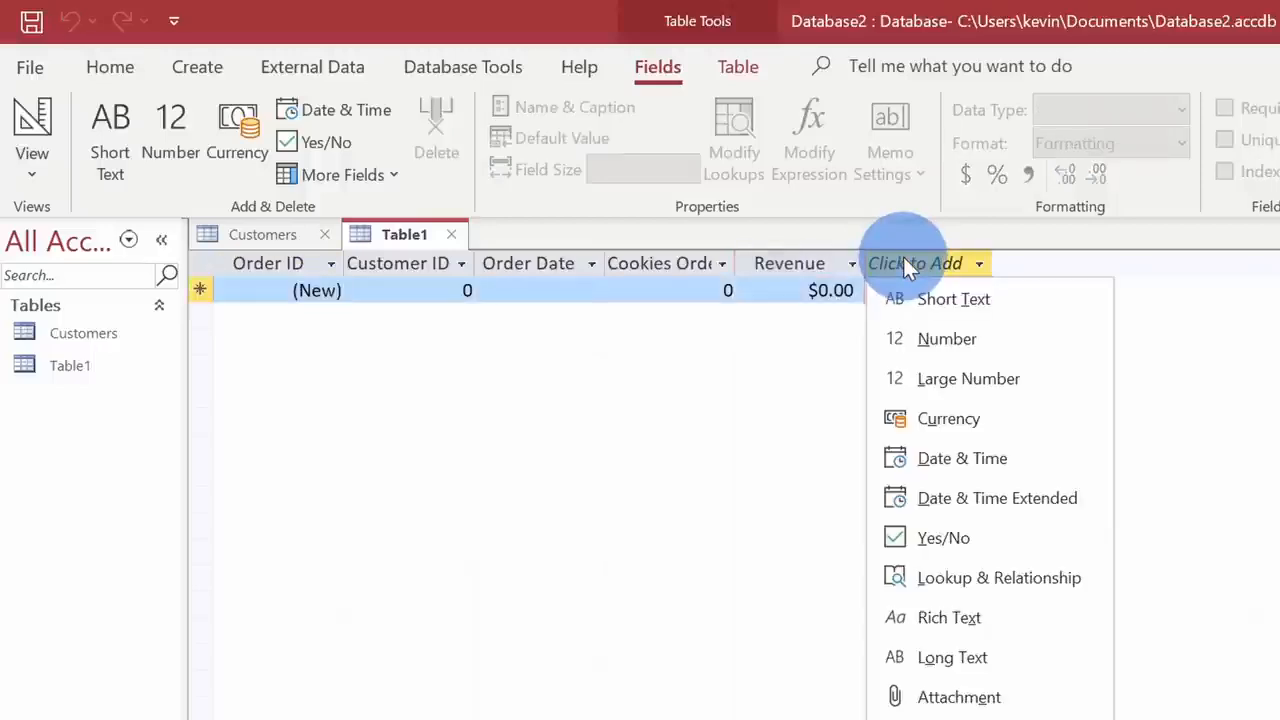
{"action": "left_click", "coordinate": [979, 537]}
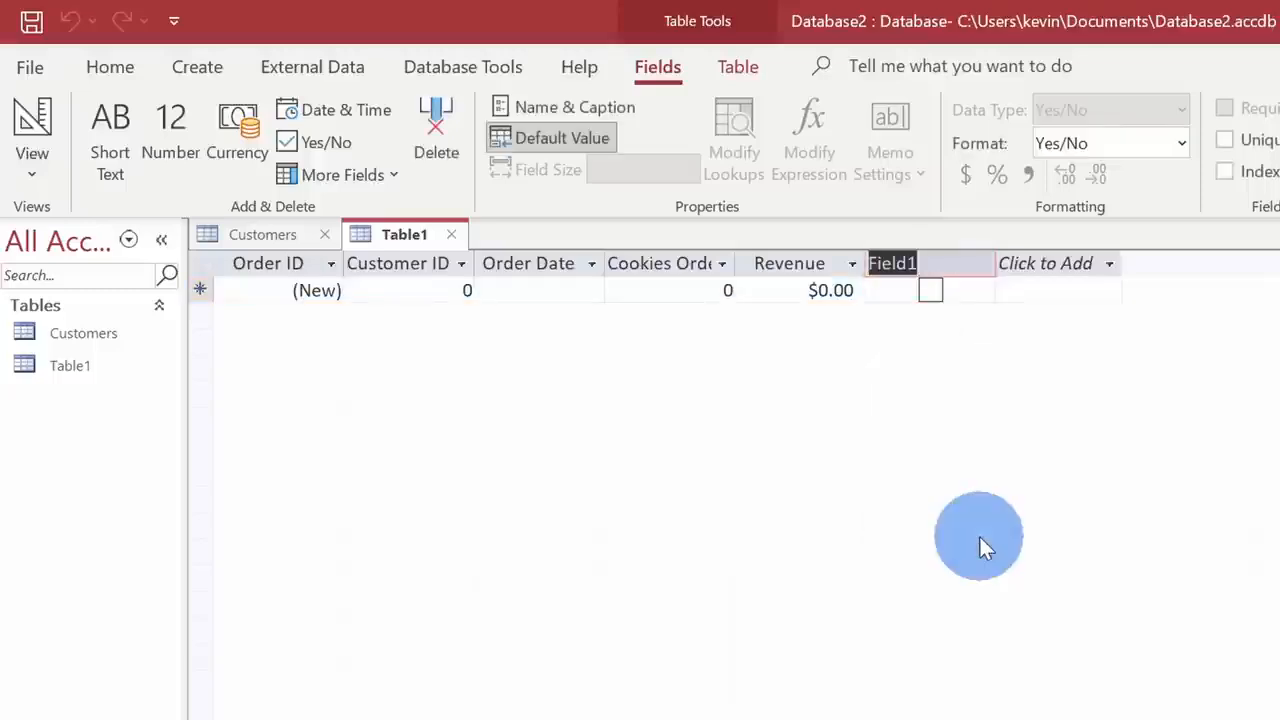
{"action": "type", "text": "Order Filled"}
{"action": "key", "text": "Return"}
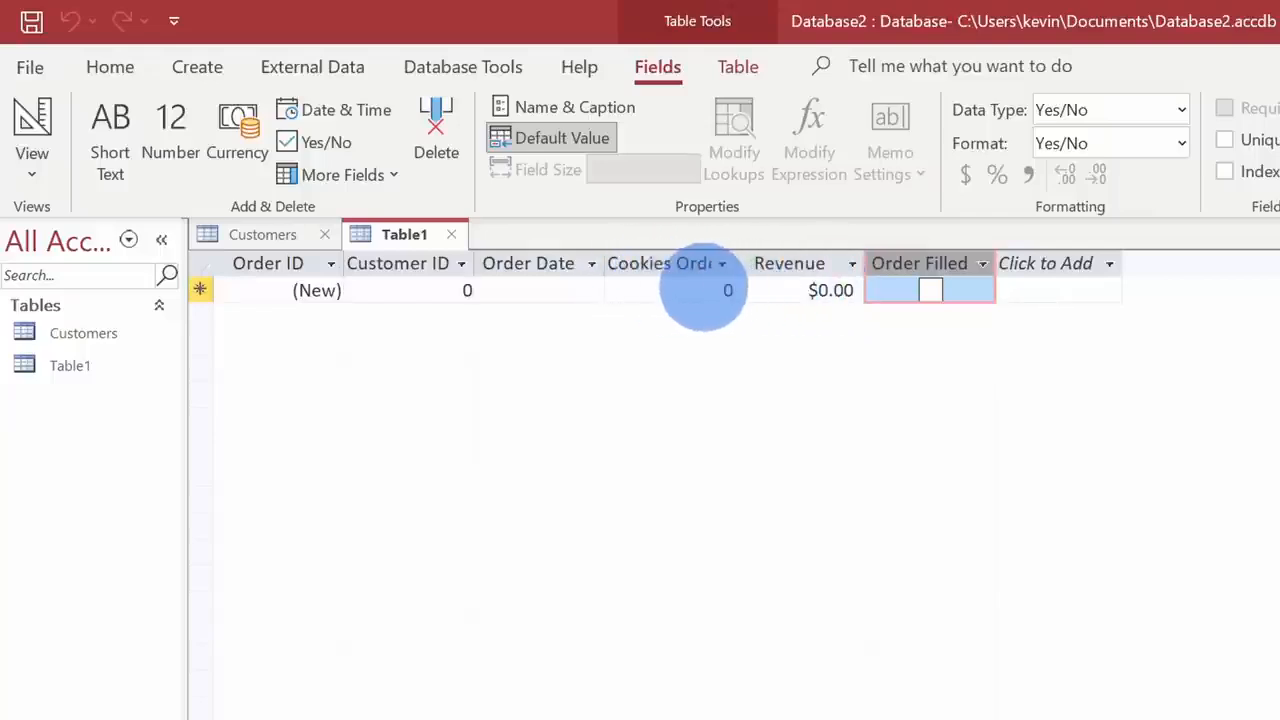
Add a calculated Number field named Revenue Per with the expression [Revenue] / [Cookies Ordered].
{"action": "left_click", "coordinate": [1104, 263]}
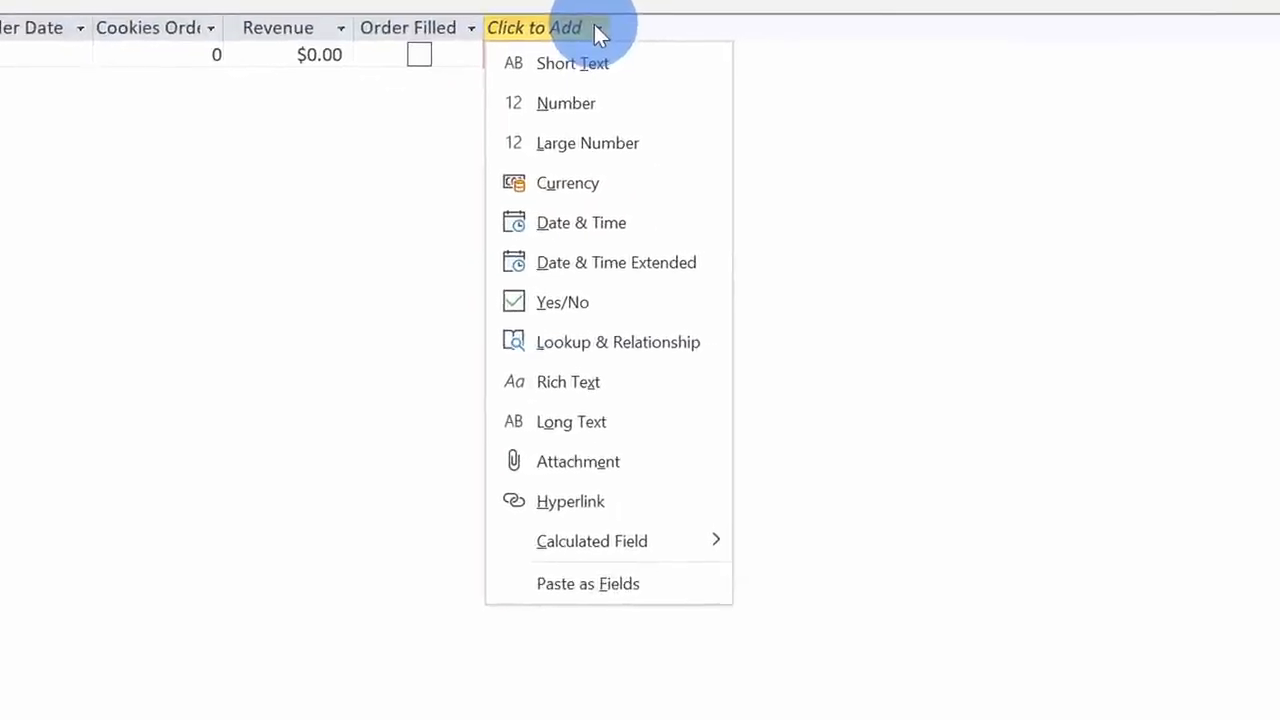
{"action": "mouse_move", "coordinate": [646, 554]}
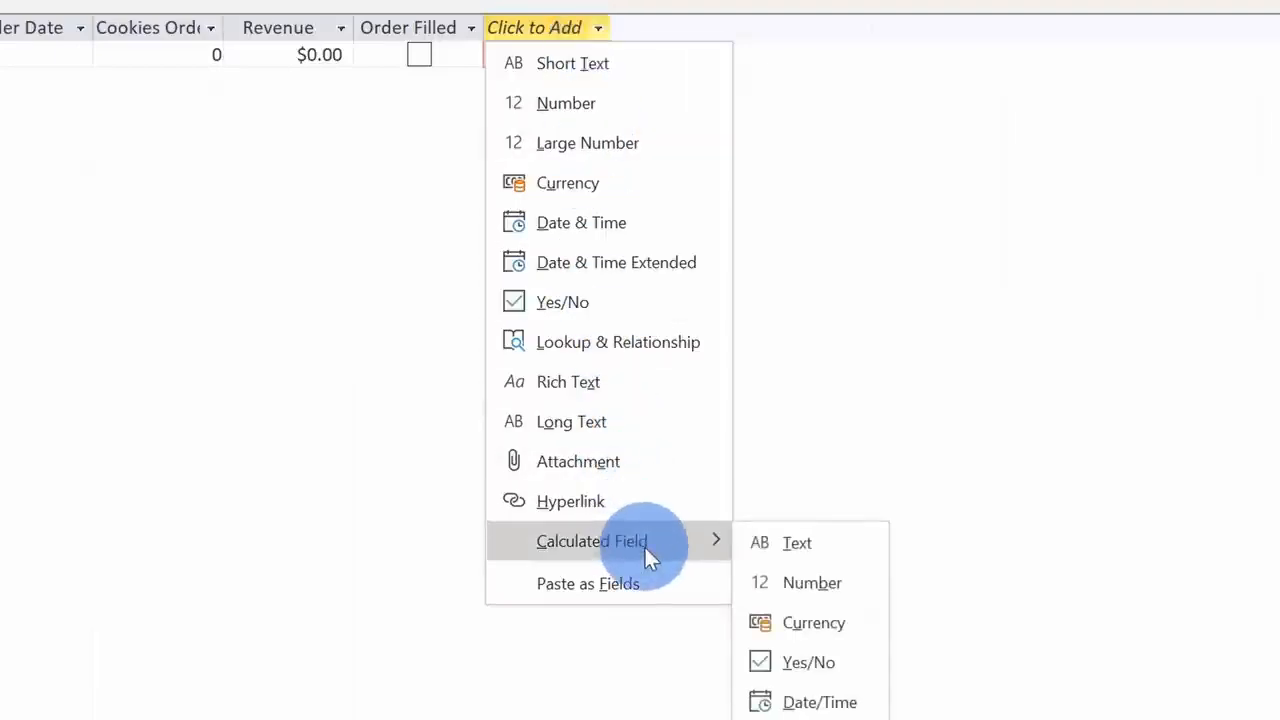
{"action": "left_click", "coordinate": [818, 583]}
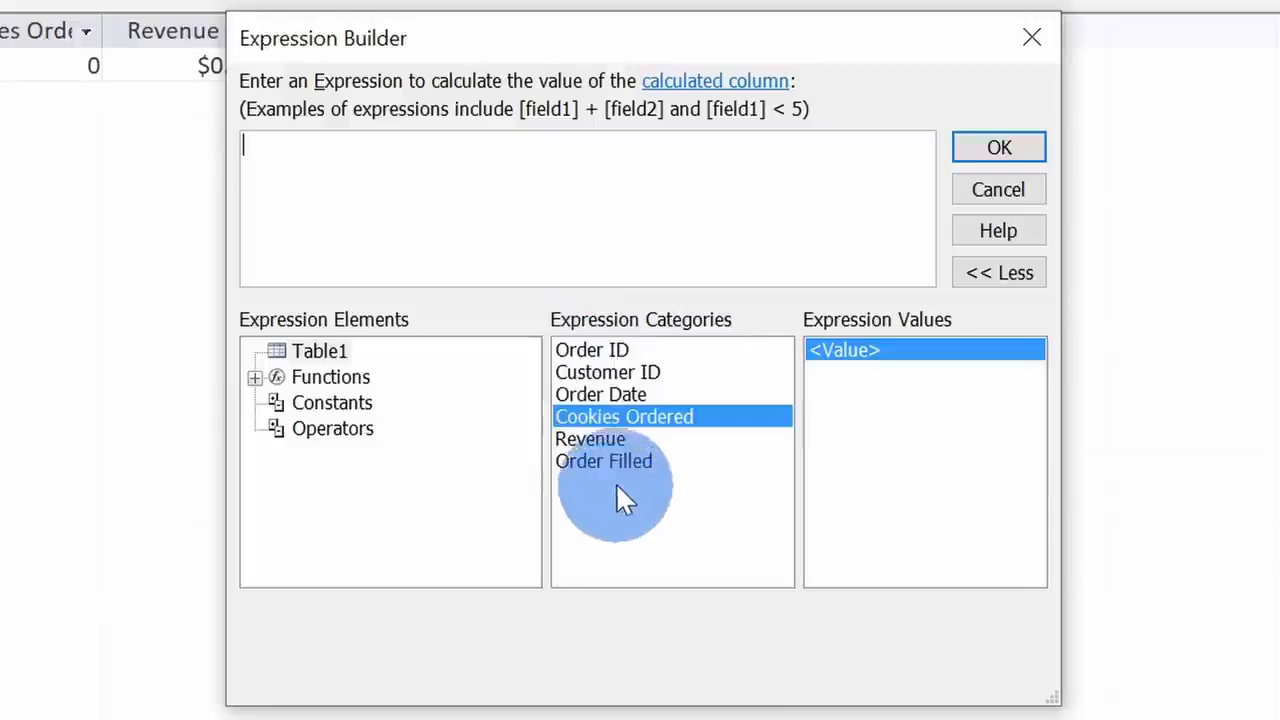
{"action": "double_click", "coordinate": [625, 438]}
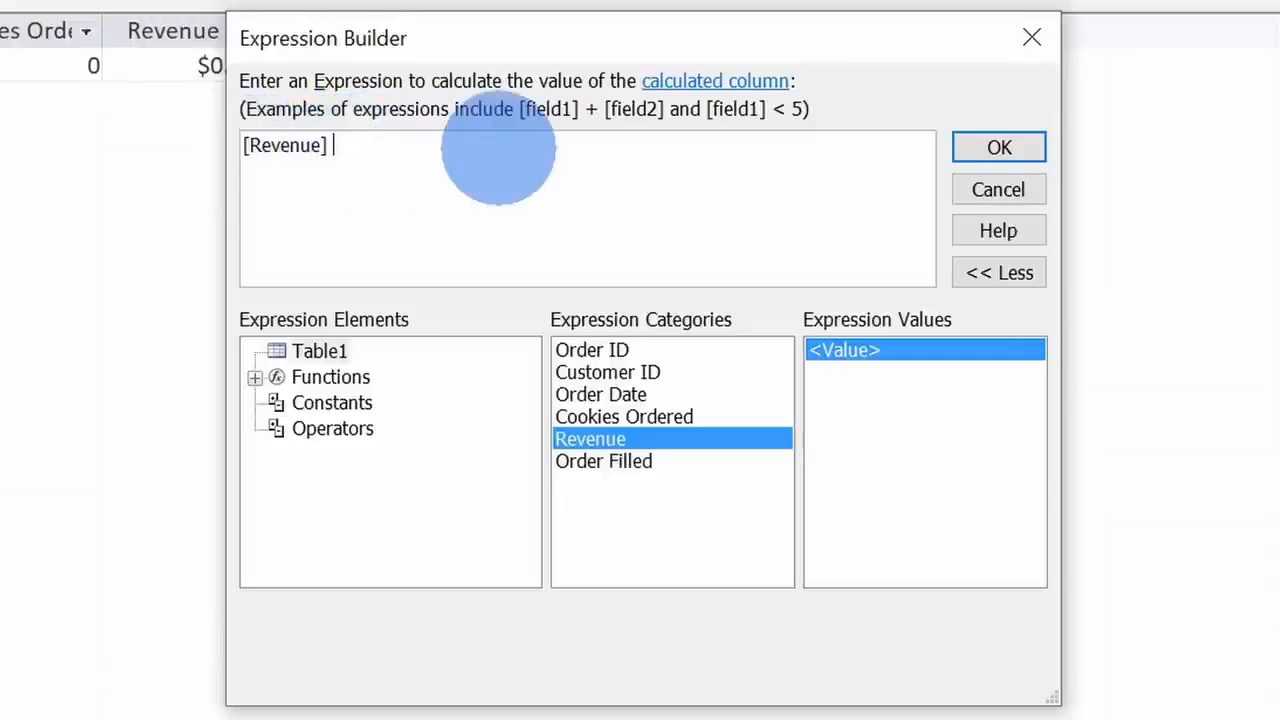
{"action": "type", "text": "/"}
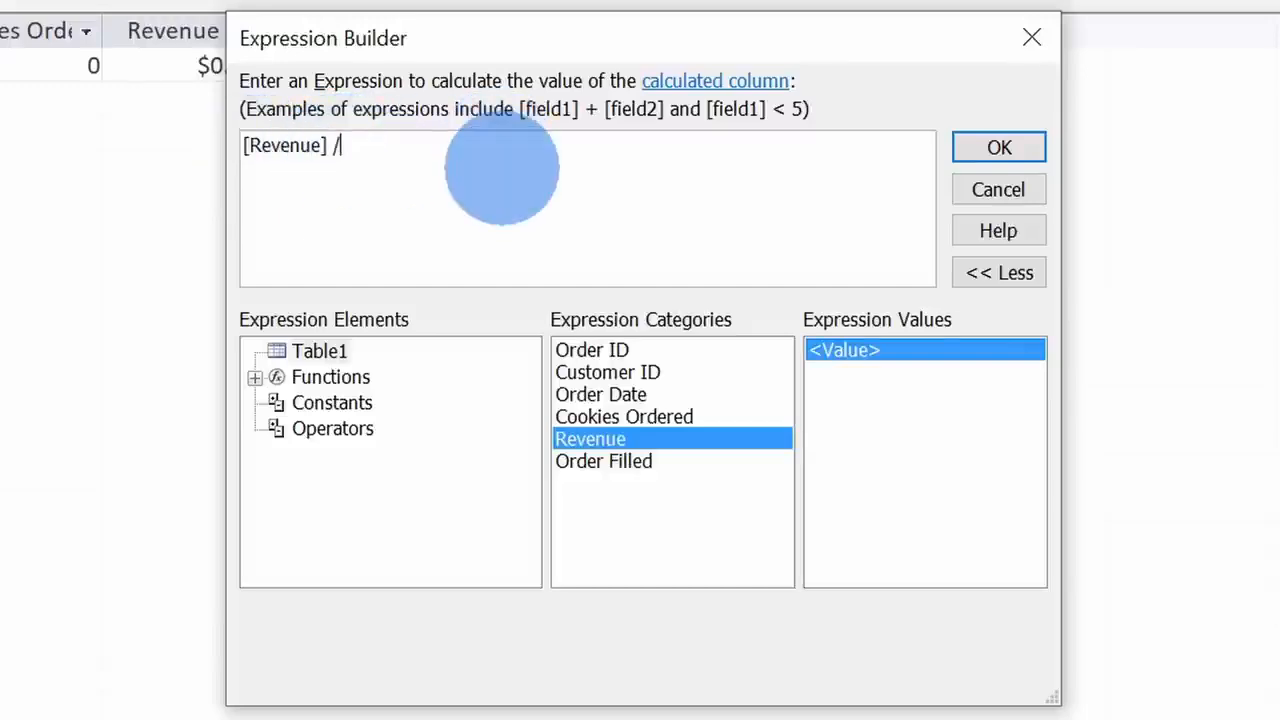
{"action": "double_click", "coordinate": [665, 417]}
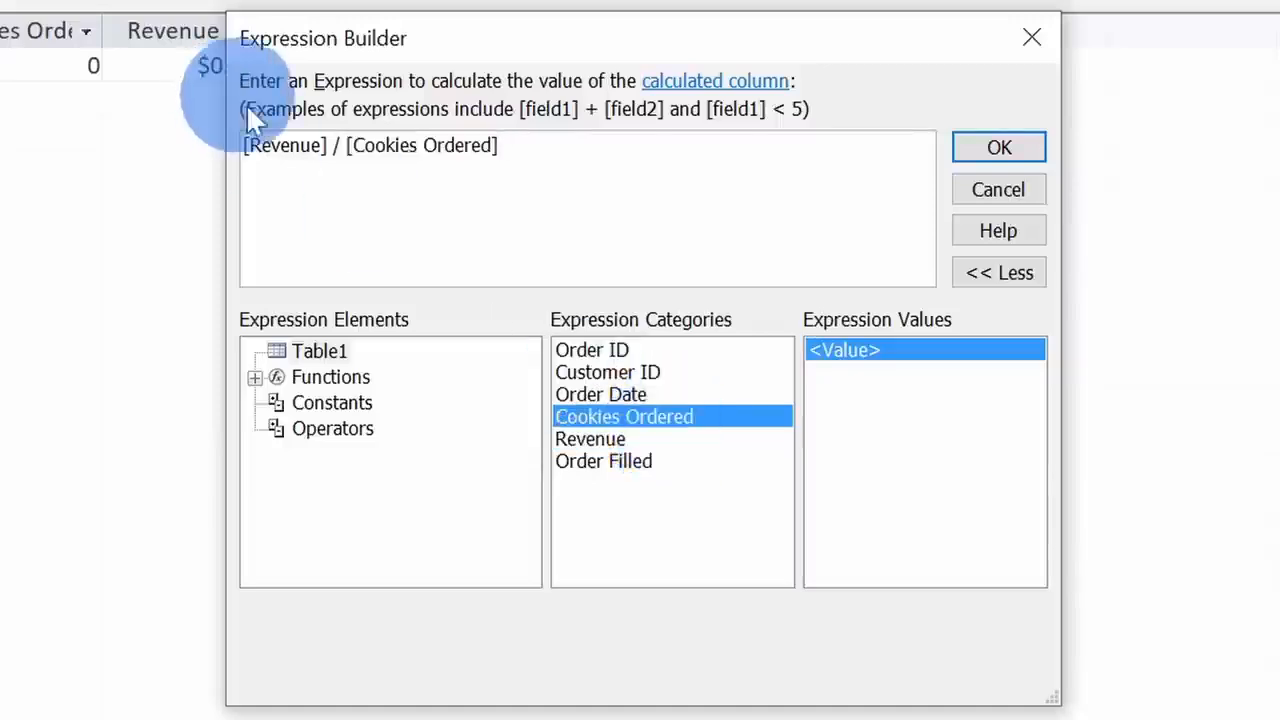
{"action": "left_click", "coordinate": [986, 147]}
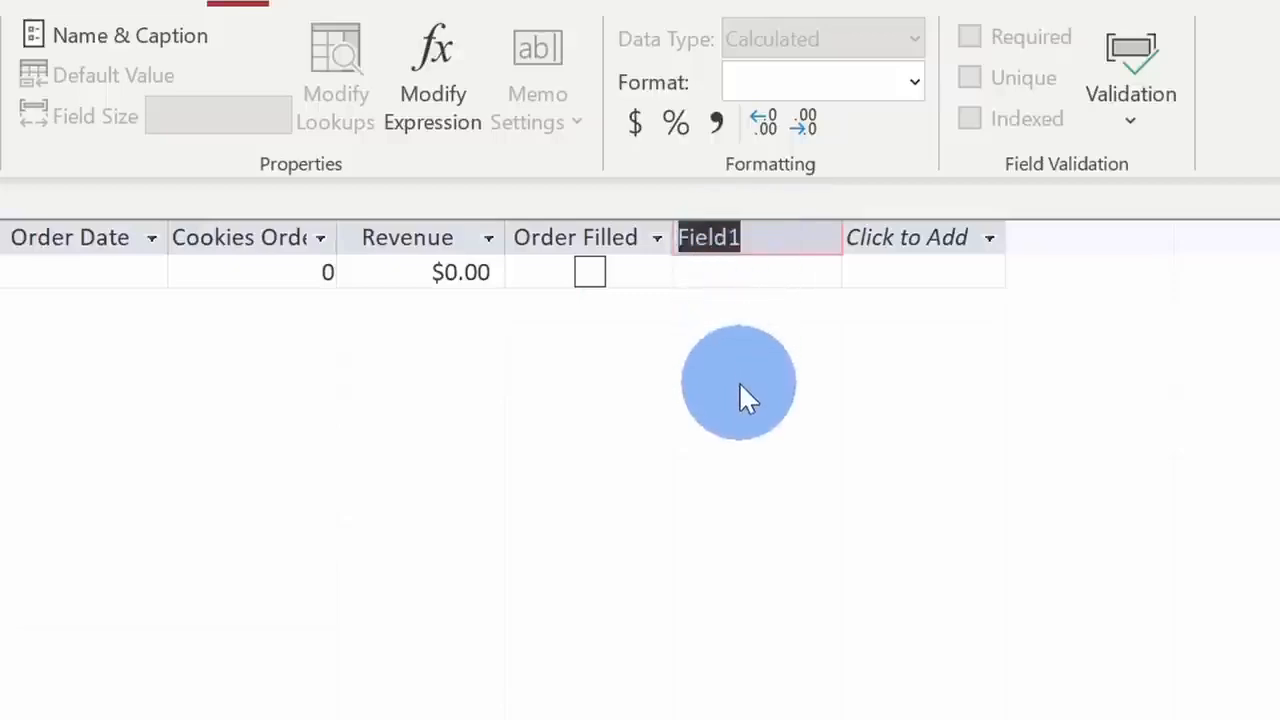
{"action": "type", "text": "Revenue Per"}
{"action": "key", "text": "Return"}
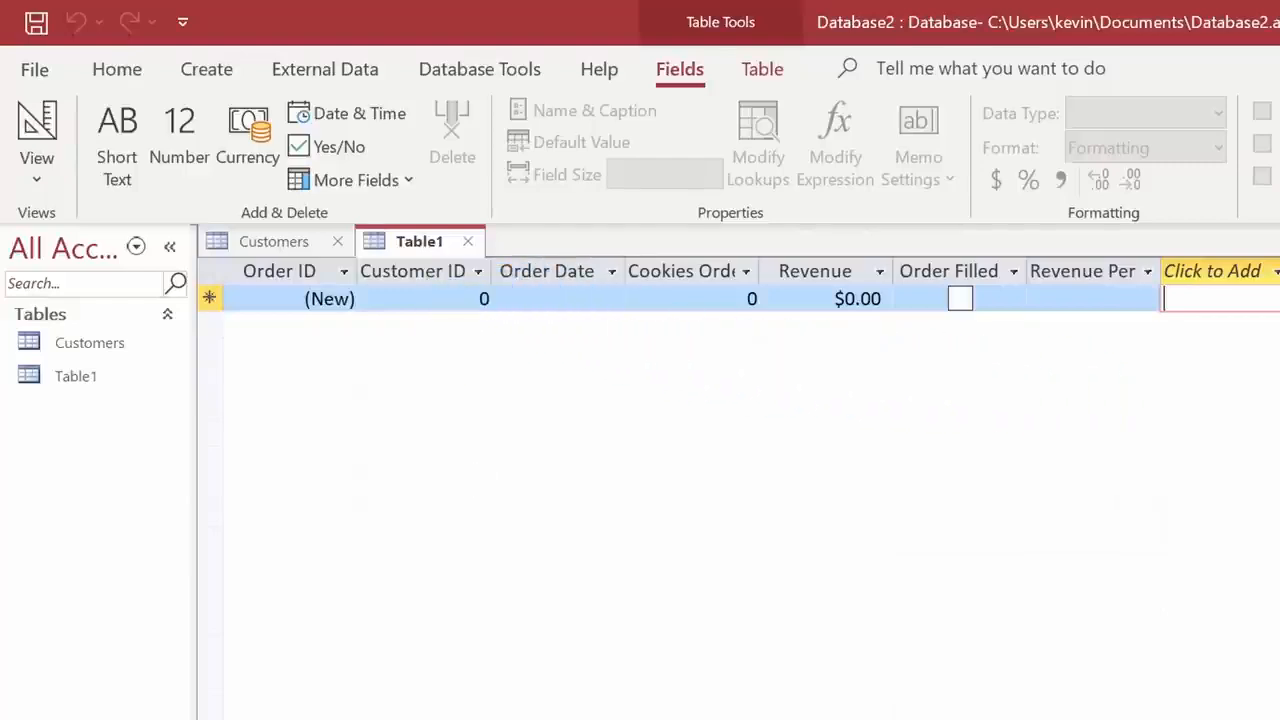
Look up the first customer's ID in the Customers table and enter it in a new order record dated 2/23/2021.
{"action": "left_click", "coordinate": [276, 243]}
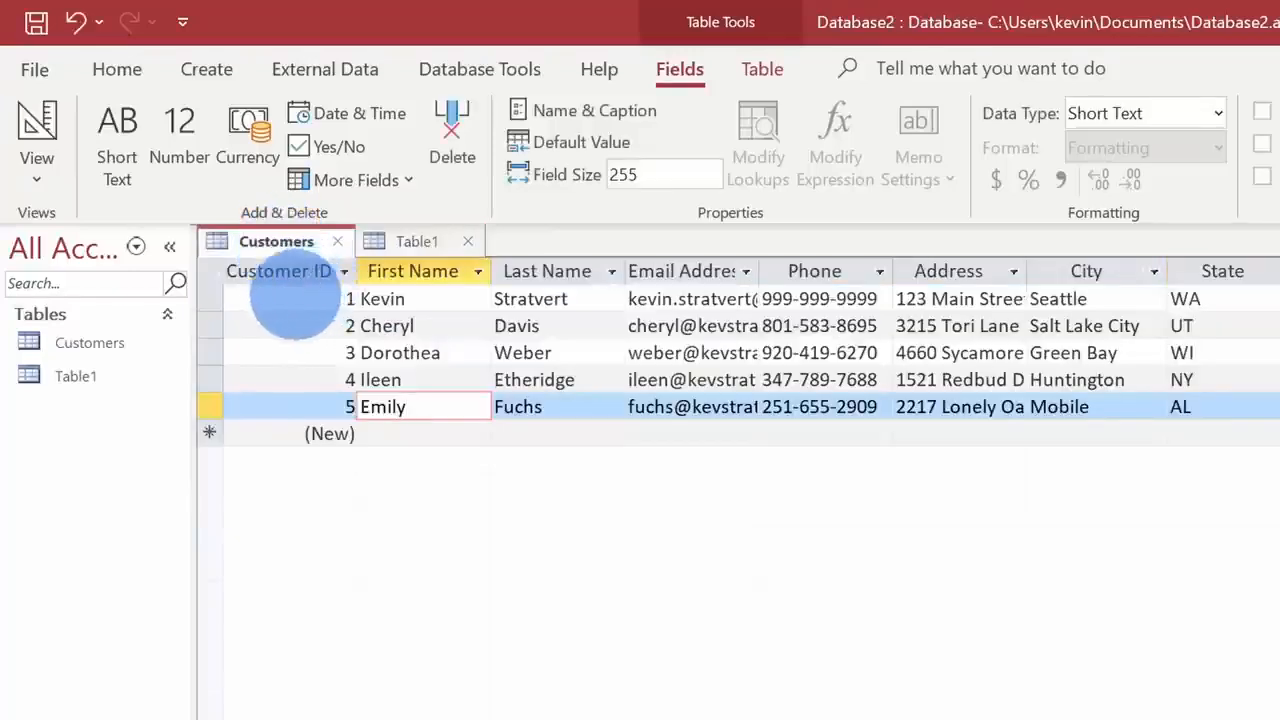
{"action": "left_click", "coordinate": [405, 240]}
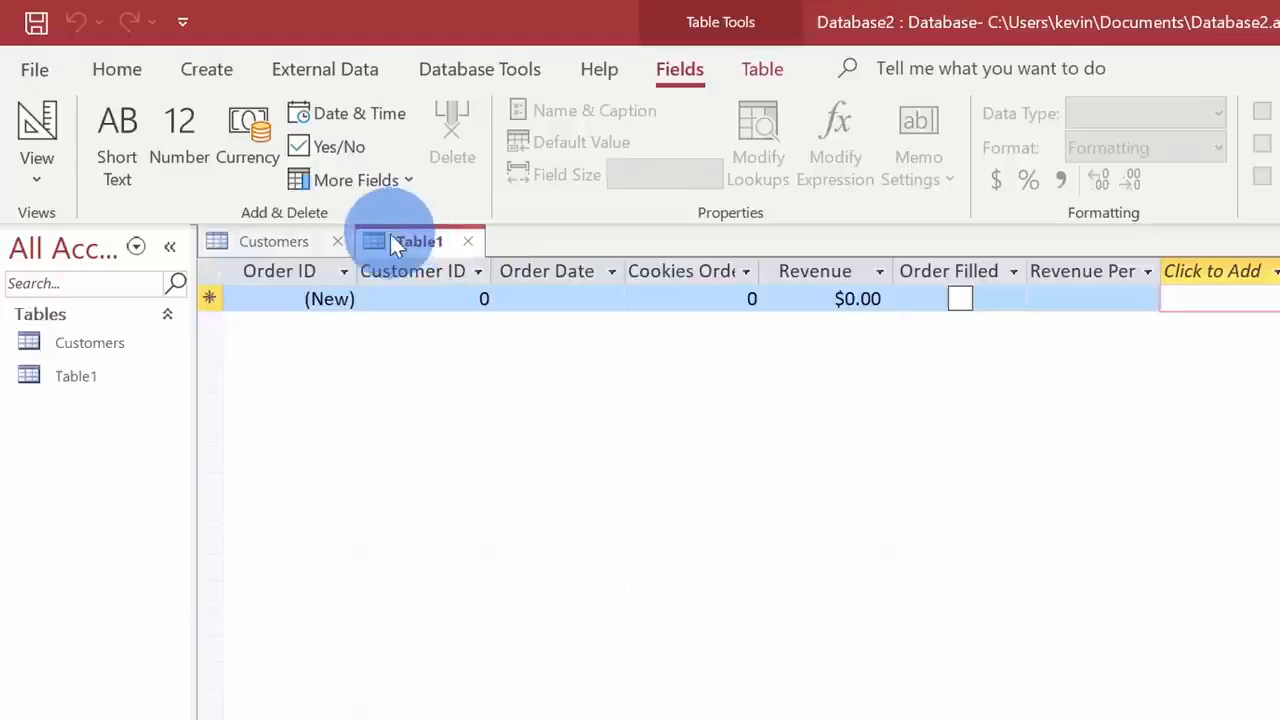
{"action": "left_click", "coordinate": [440, 302]}
{"action": "type", "text": "1"}
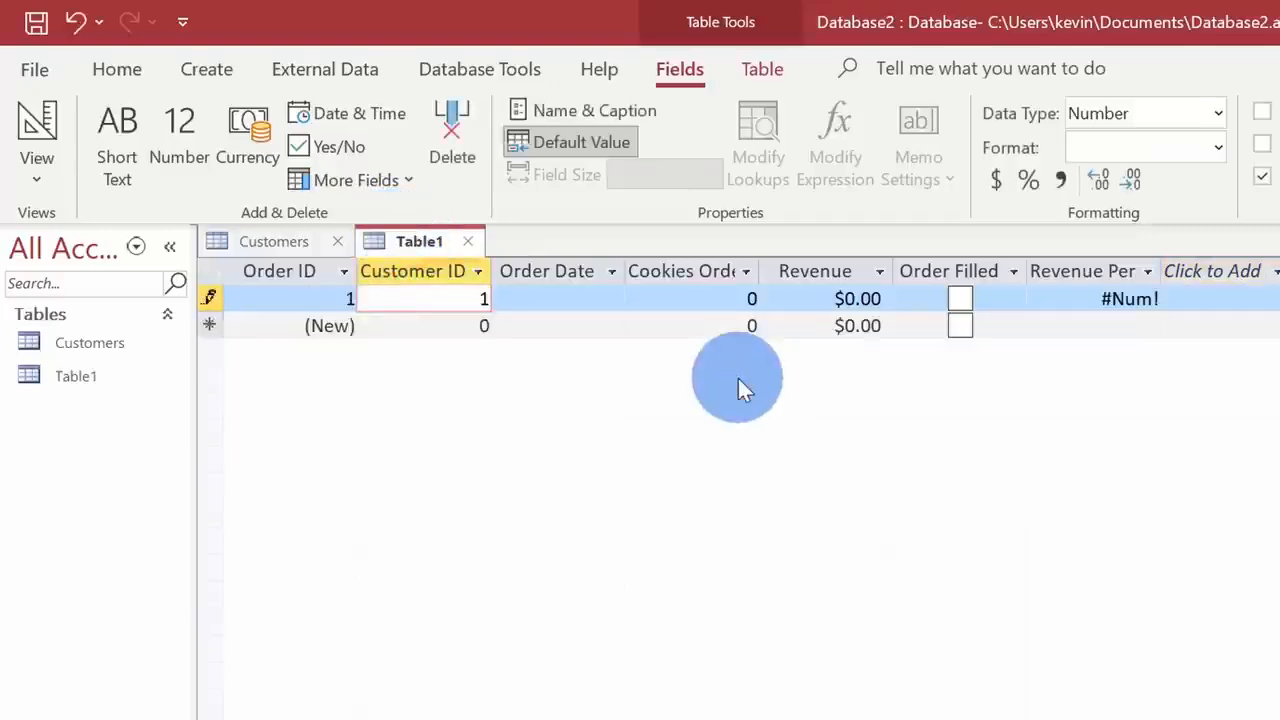
{"action": "left_click", "coordinate": [578, 298]}
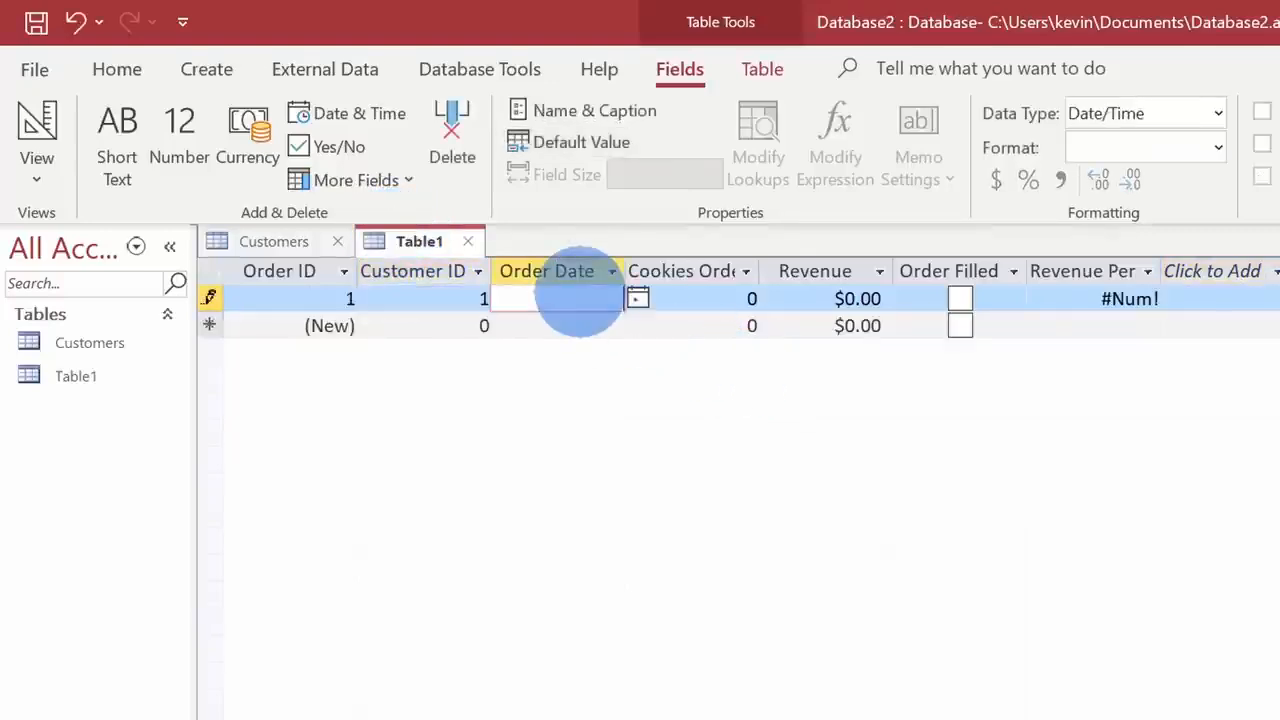
{"action": "left_click", "coordinate": [638, 298]}
{"action": "left_click", "coordinate": [494, 440]}
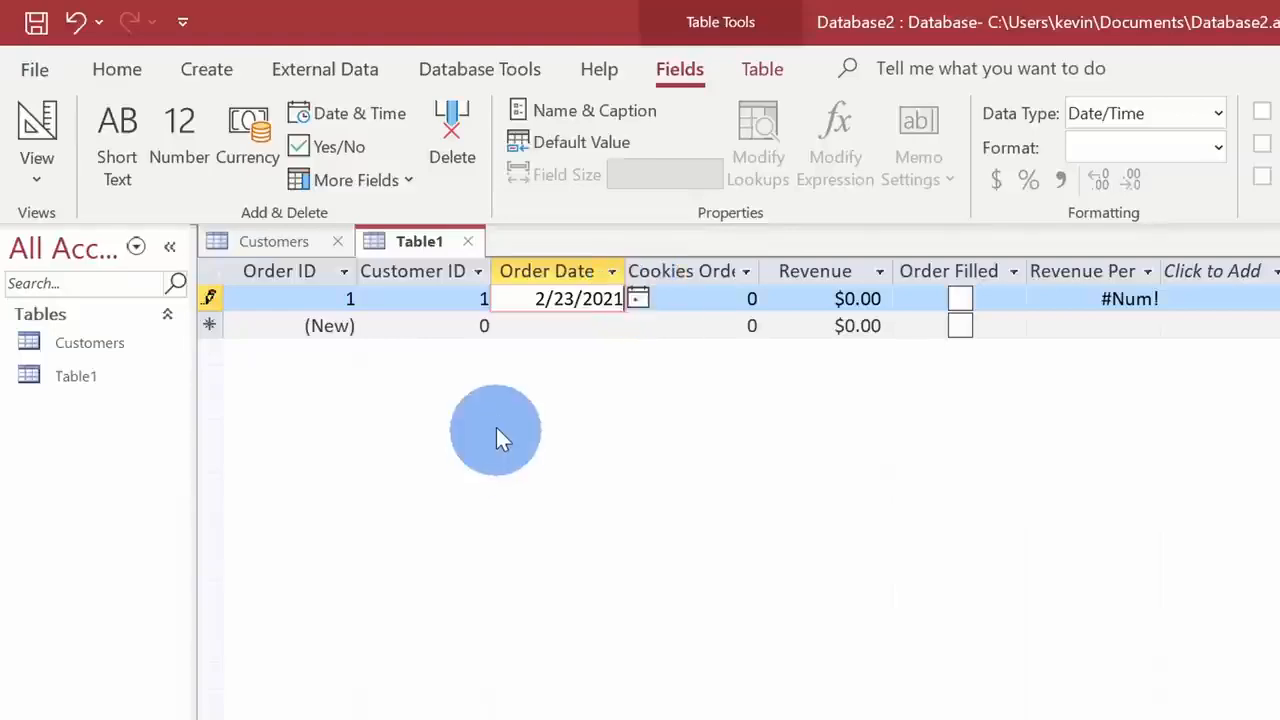
Set the first order's Cookies Ordered to 50 and its Revenue to $100.
{"action": "left_click", "coordinate": [752, 298]}
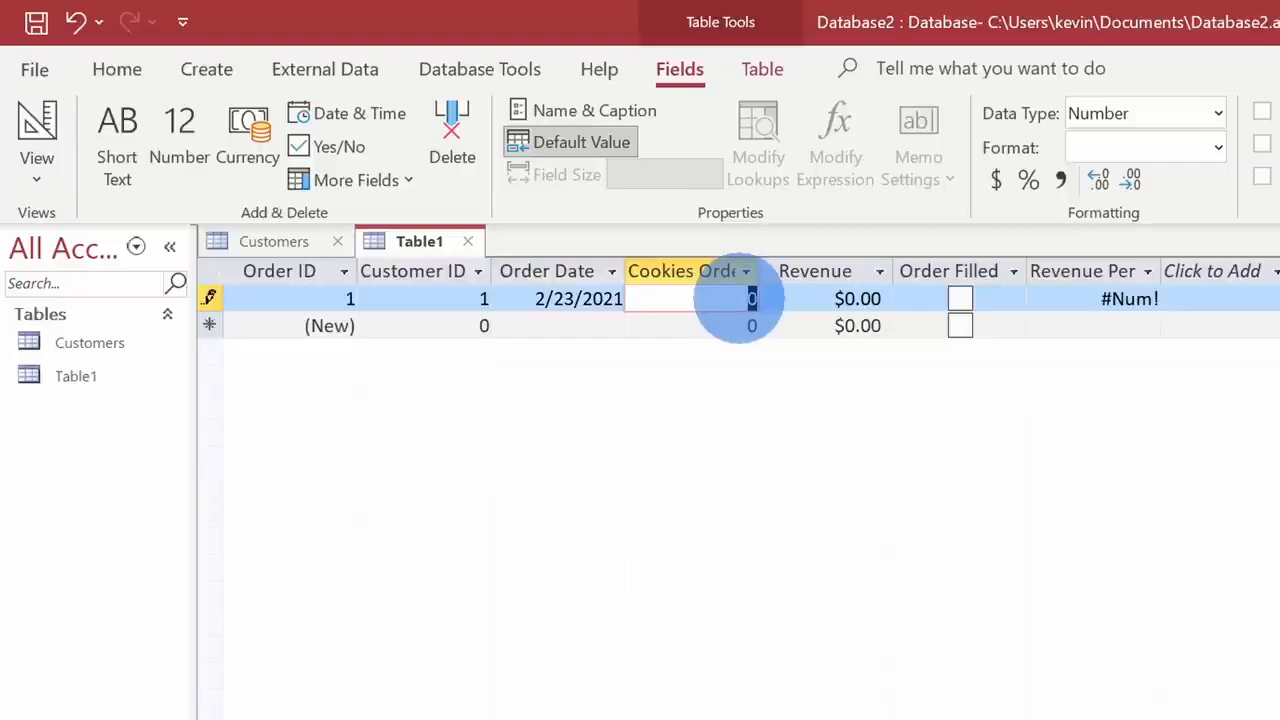
{"action": "type", "text": "50"}
{"action": "left_click", "coordinate": [808, 299]}
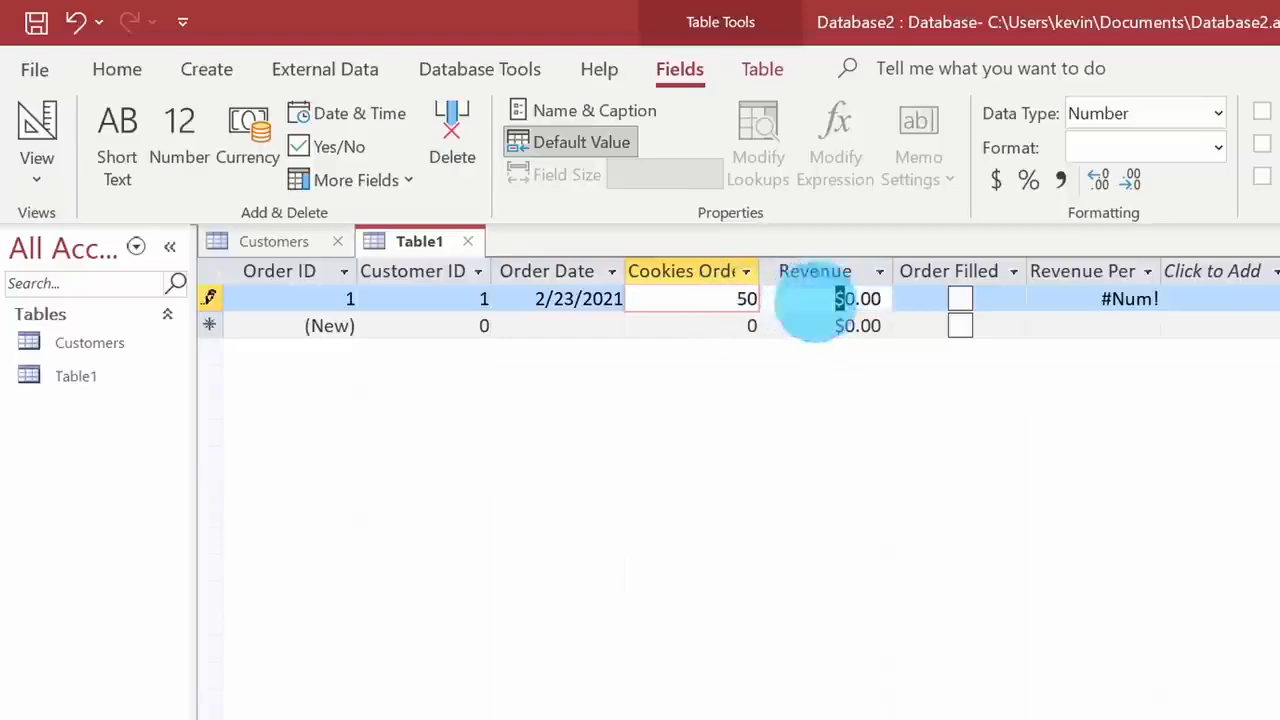
{"action": "left_click", "coordinate": [845, 298]}
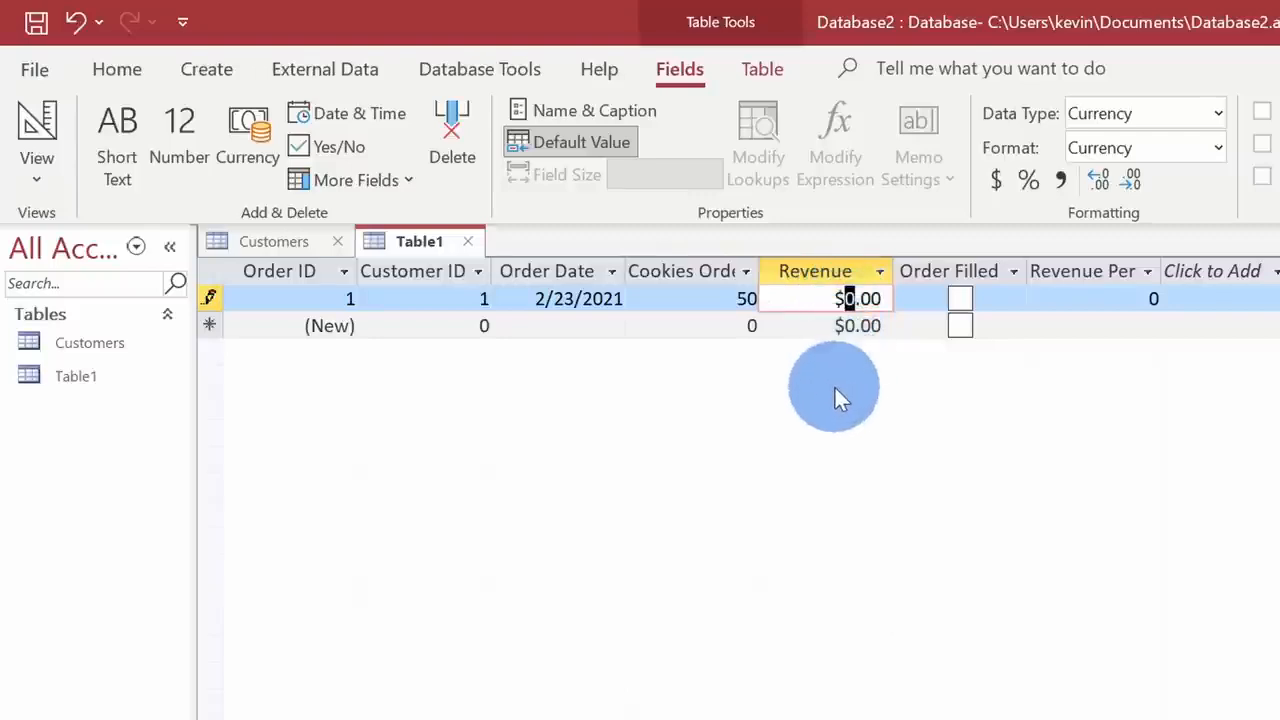
{"action": "type", "text": "1000"}
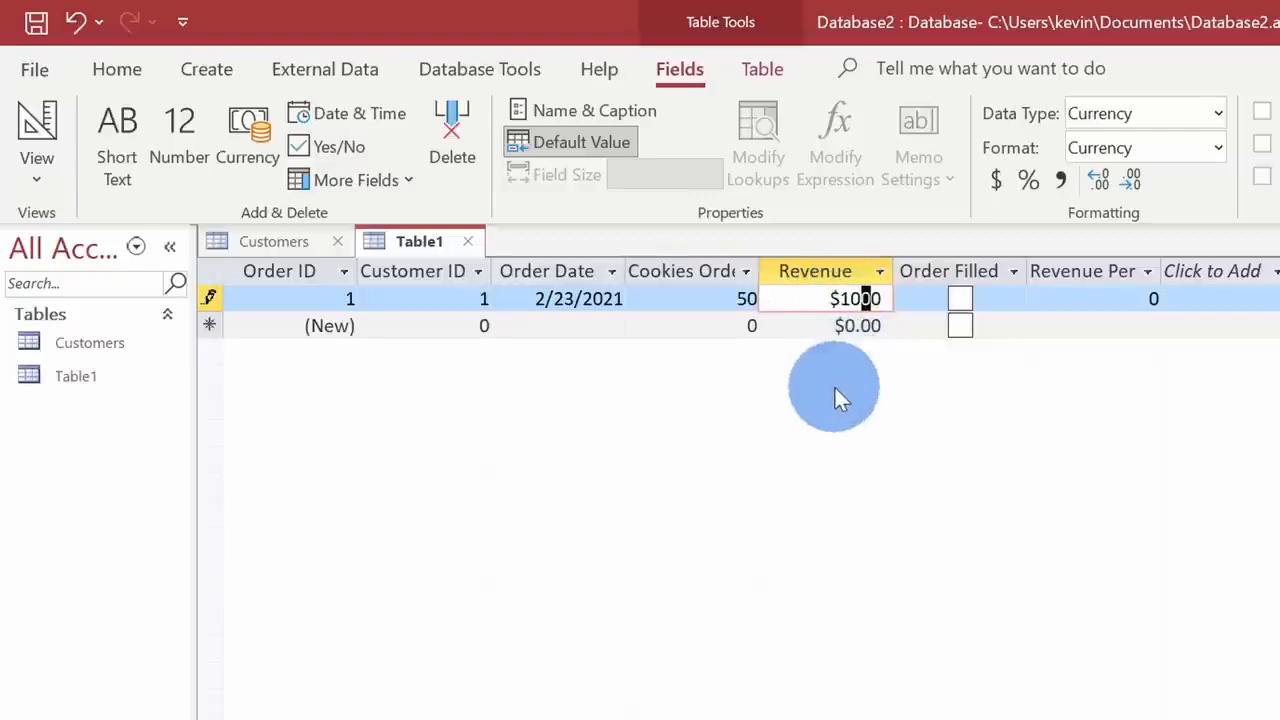
{"action": "key", "text": "Delete"}
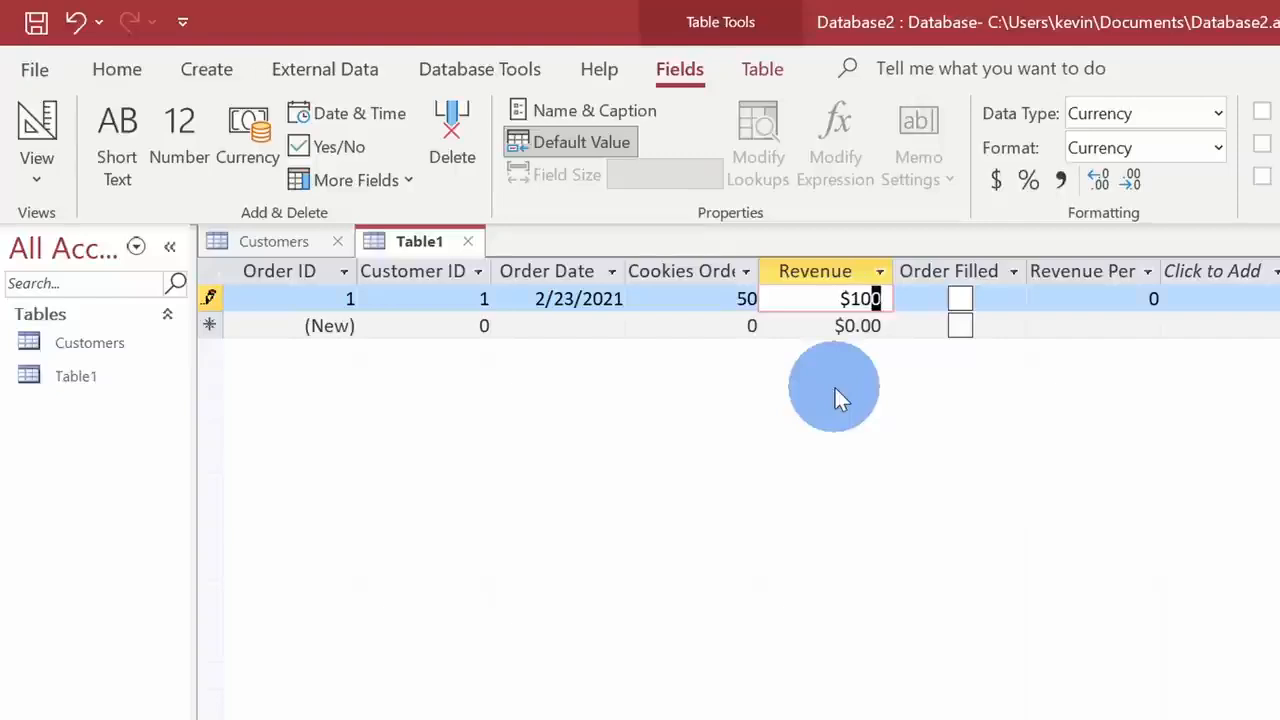
{"action": "key", "text": "Tab"}
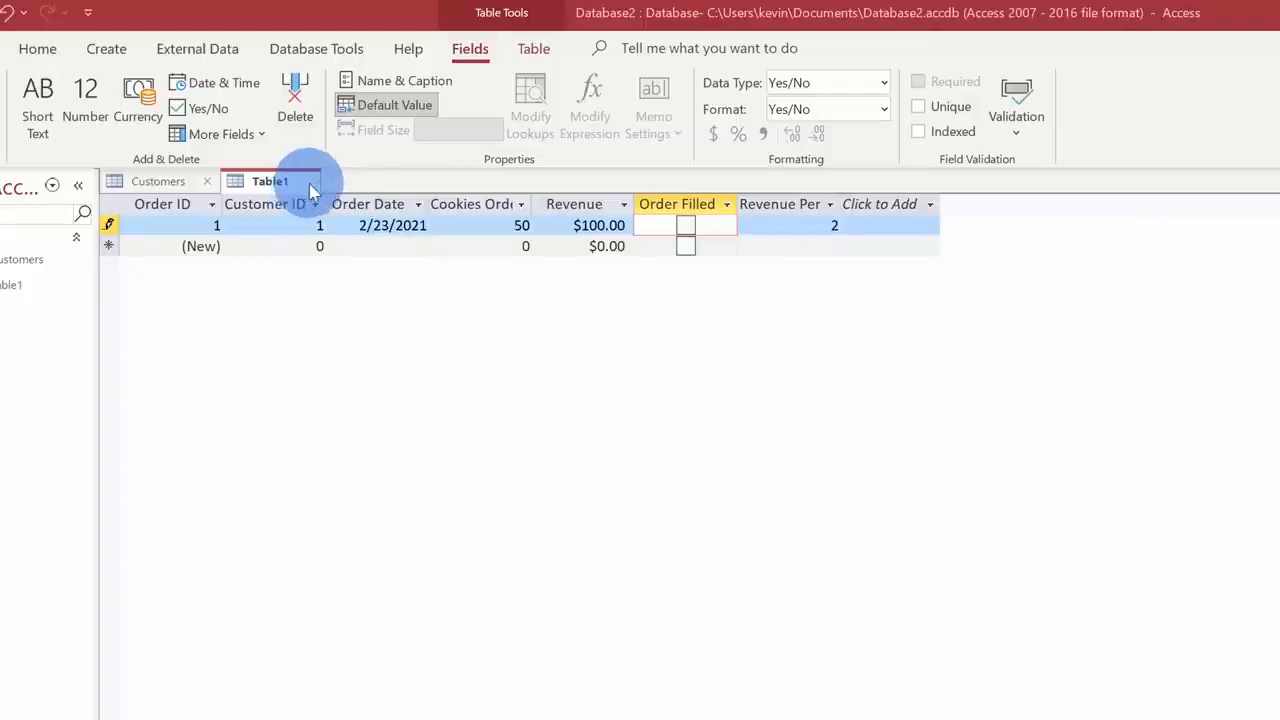
Close the new orders table and save it with the name Orders.
{"action": "left_click", "coordinate": [311, 183]}
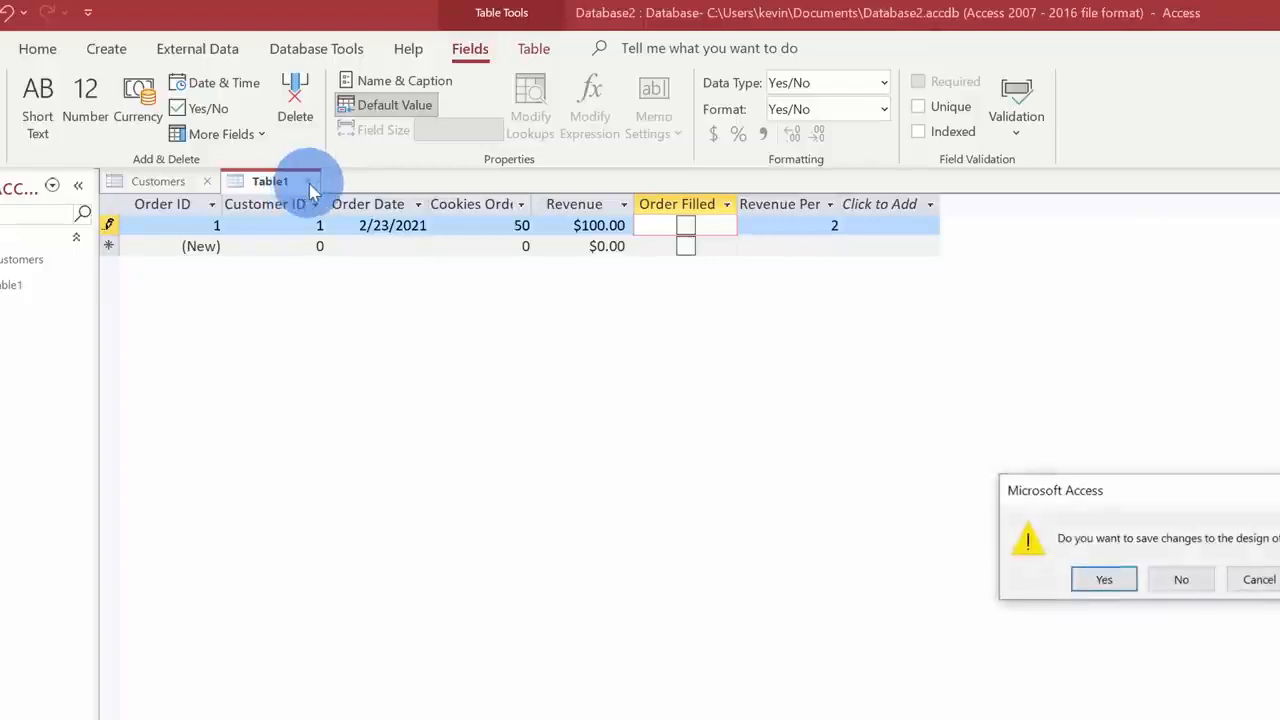
{"action": "left_click", "coordinate": [622, 399]}
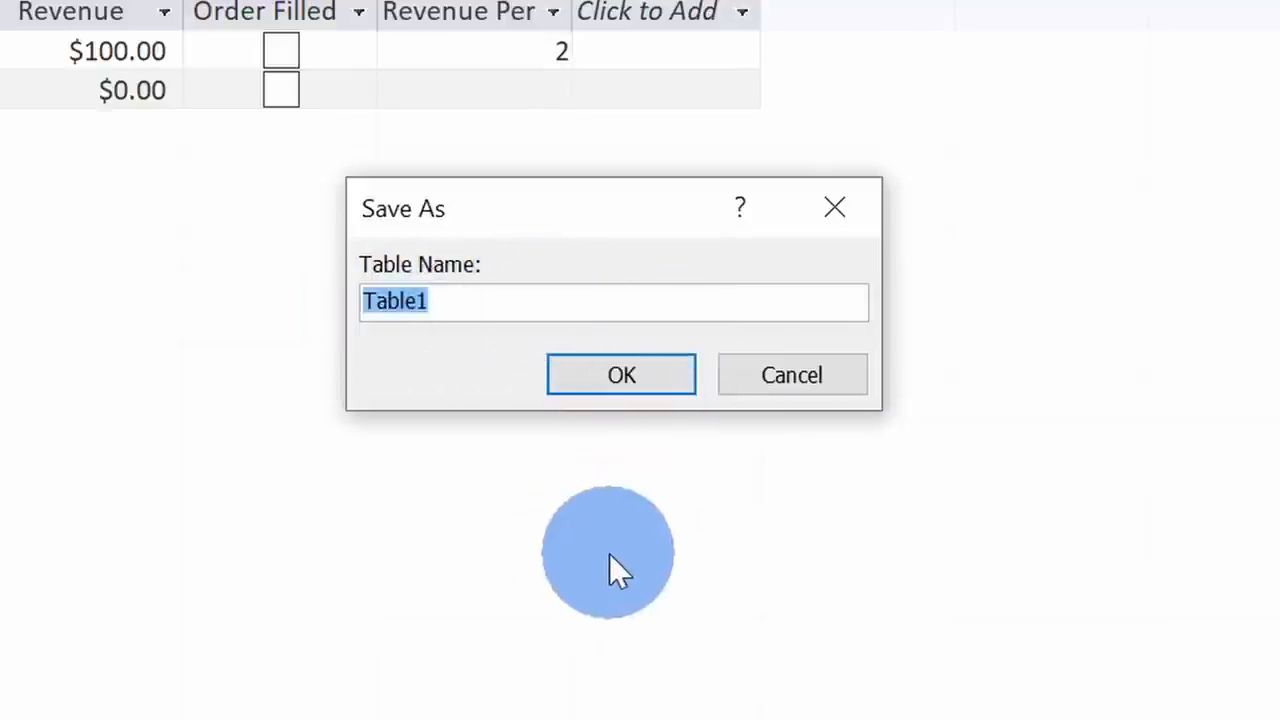
{"action": "type", "text": "Or"}
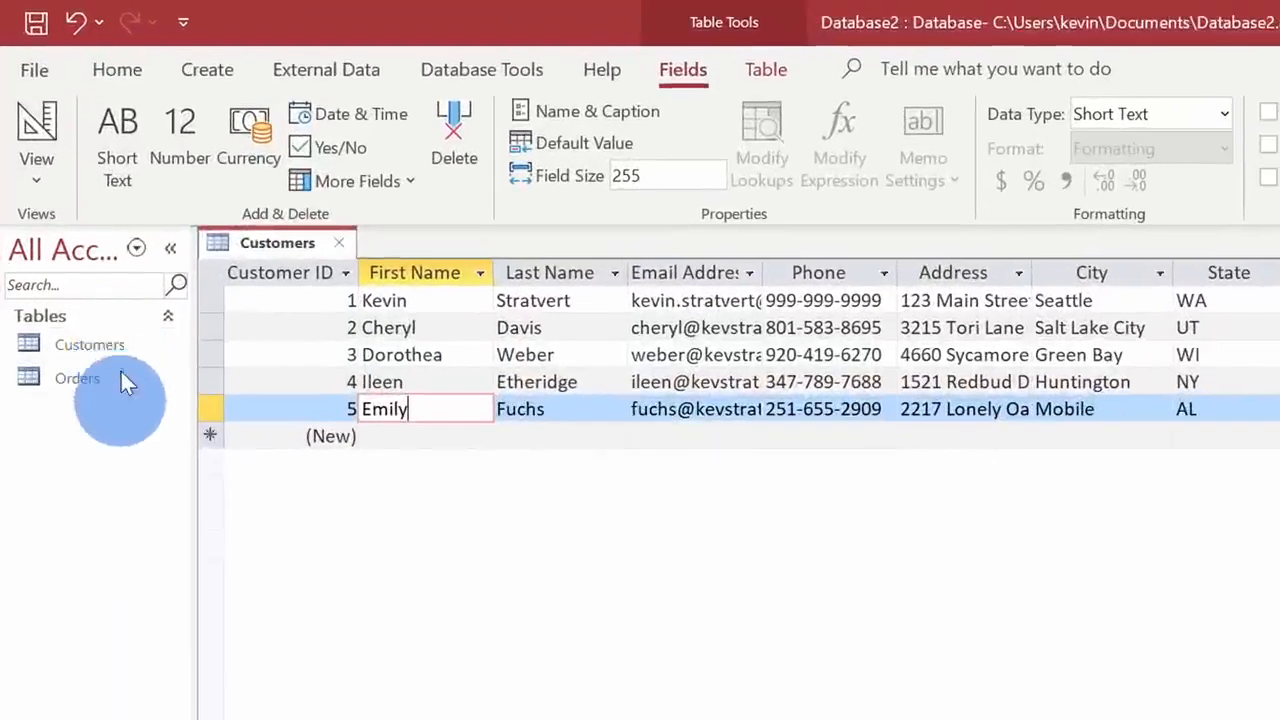
Close the Customers table, and reopen both the Customers and Orders tables.
{"action": "left_click", "coordinate": [341, 241]}
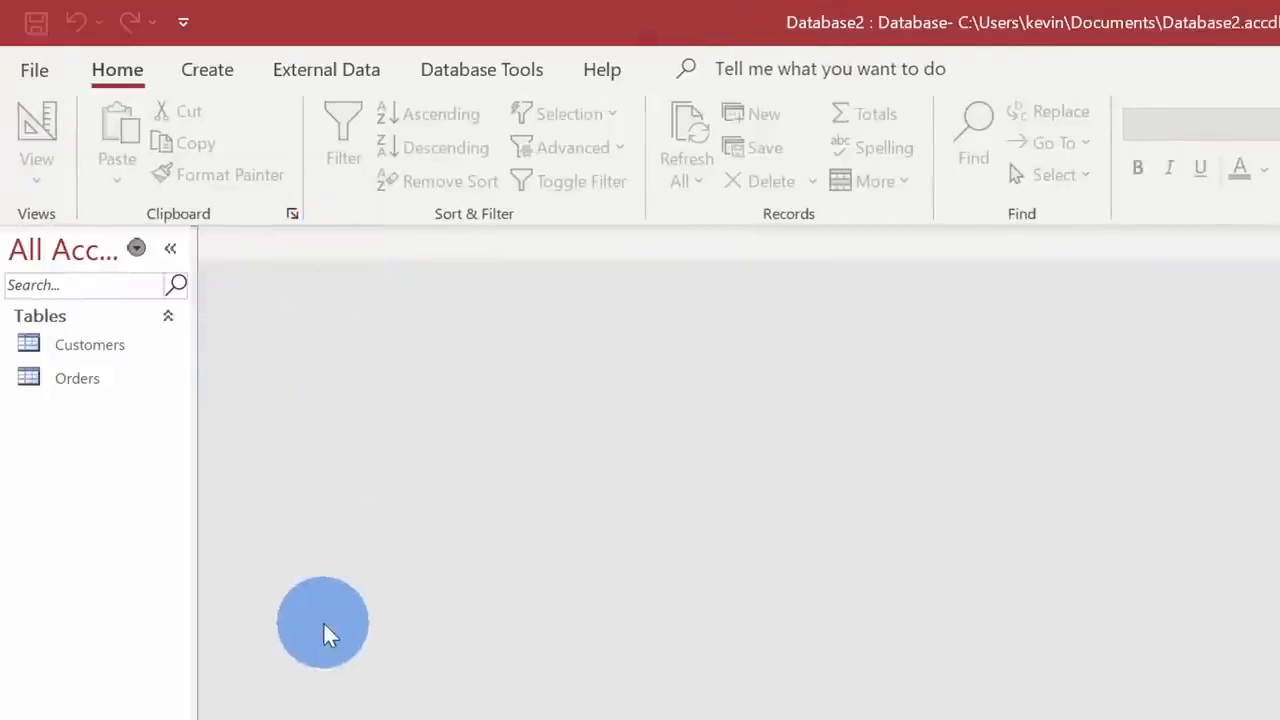
{"action": "double_click", "coordinate": [127, 343]}
{"action": "double_click", "coordinate": [130, 382]}
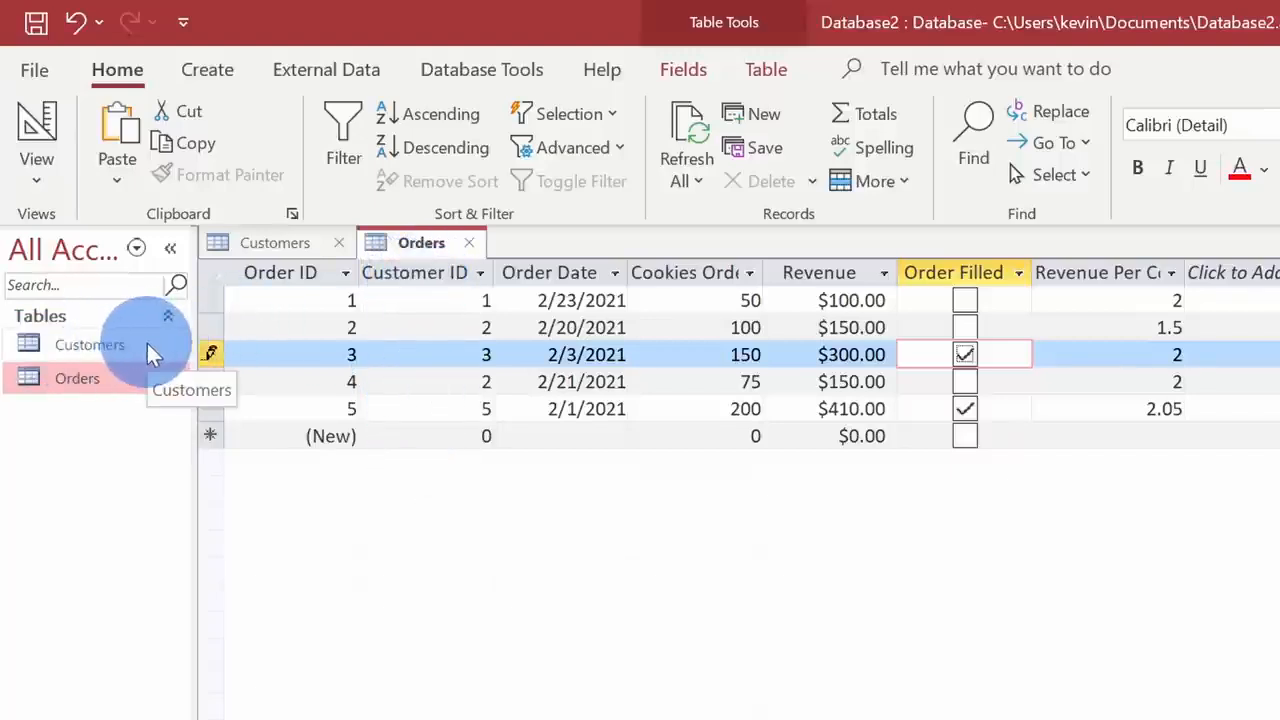
Open the database relationships layout and add the Customers and Orders tables to it side by side.
{"action": "left_click", "coordinate": [471, 77]}
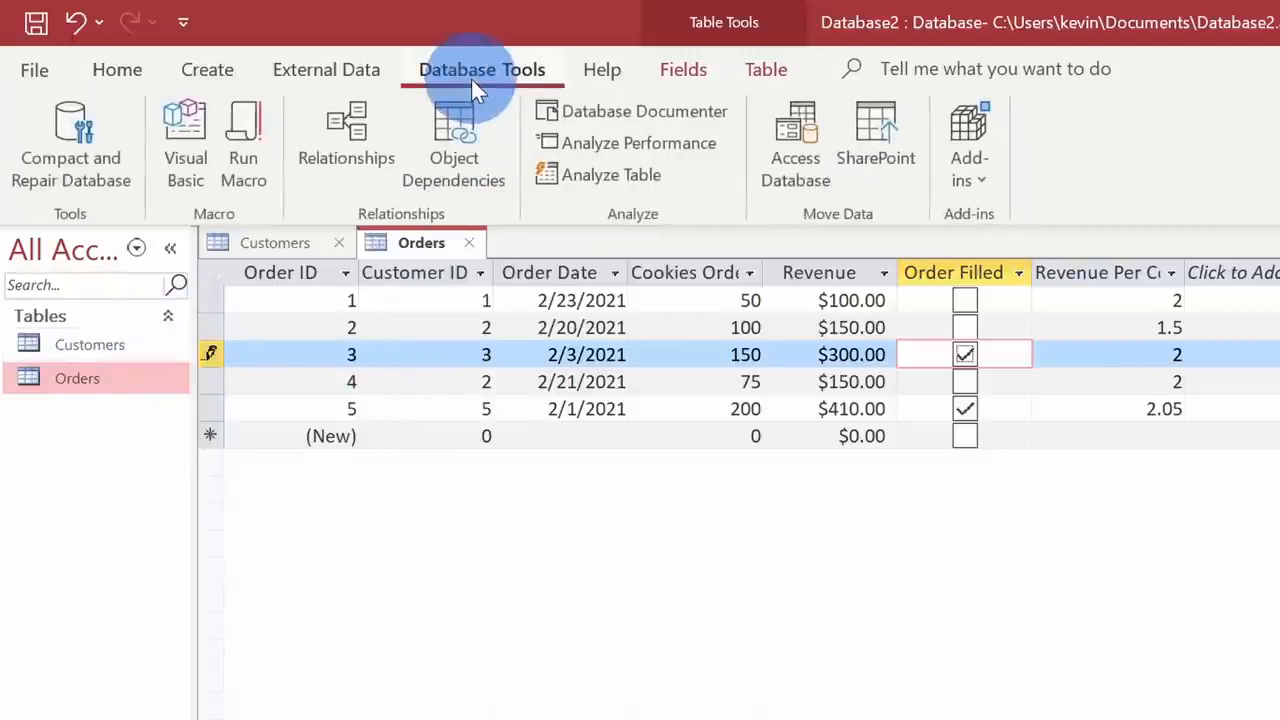
{"action": "left_click", "coordinate": [338, 172]}
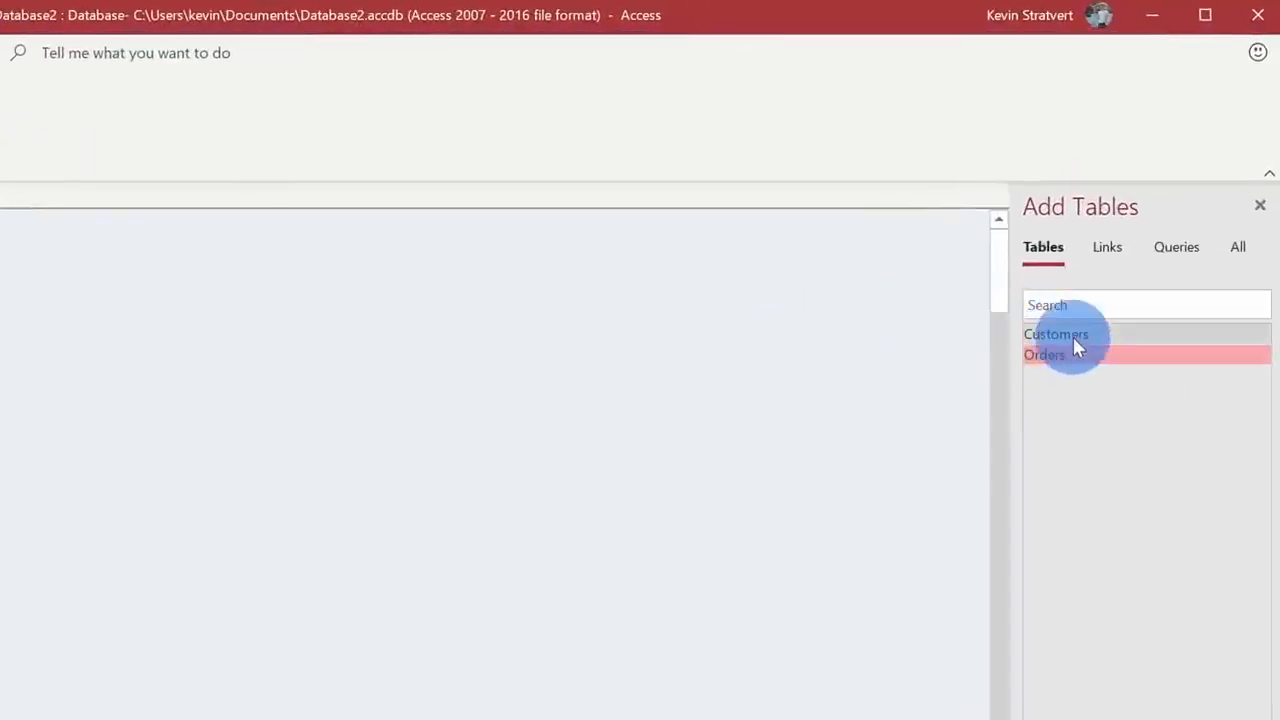
{"action": "left_click_drag", "start_coordinate": [1074, 333], "coordinate": [0, 394]}
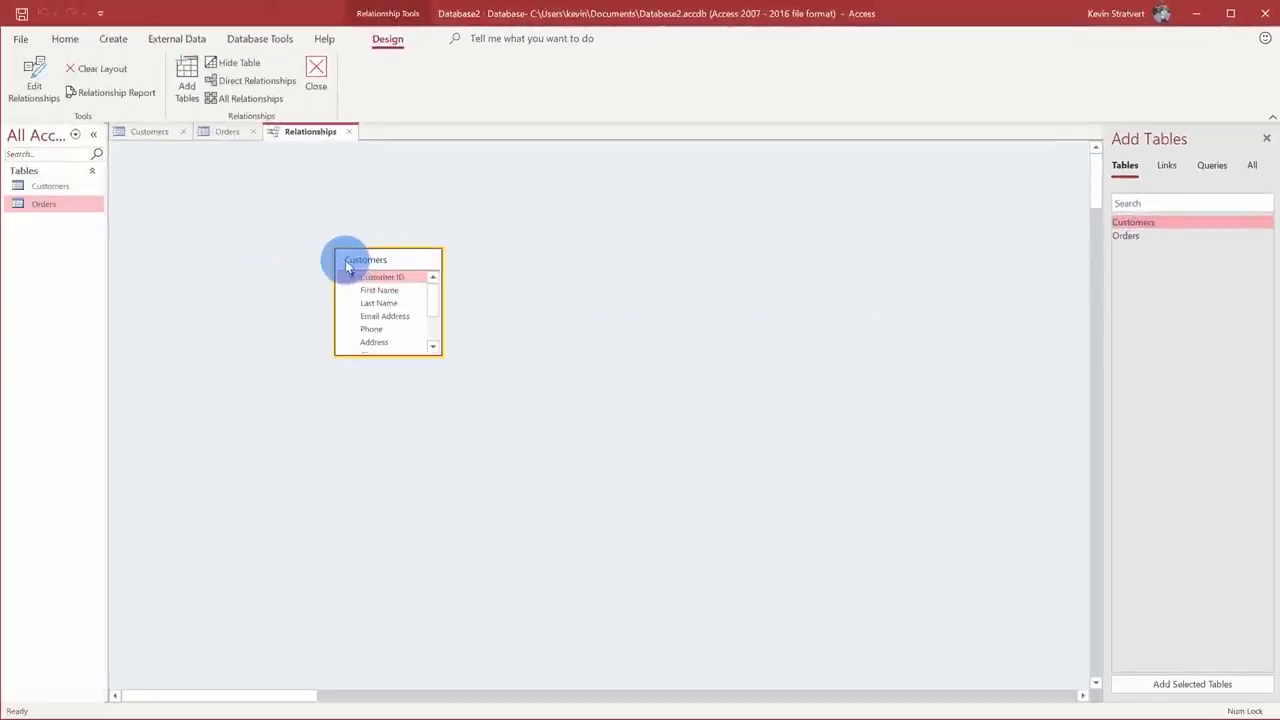
{"action": "left_click_drag", "start_coordinate": [1170, 237], "coordinate": [546, 275]}
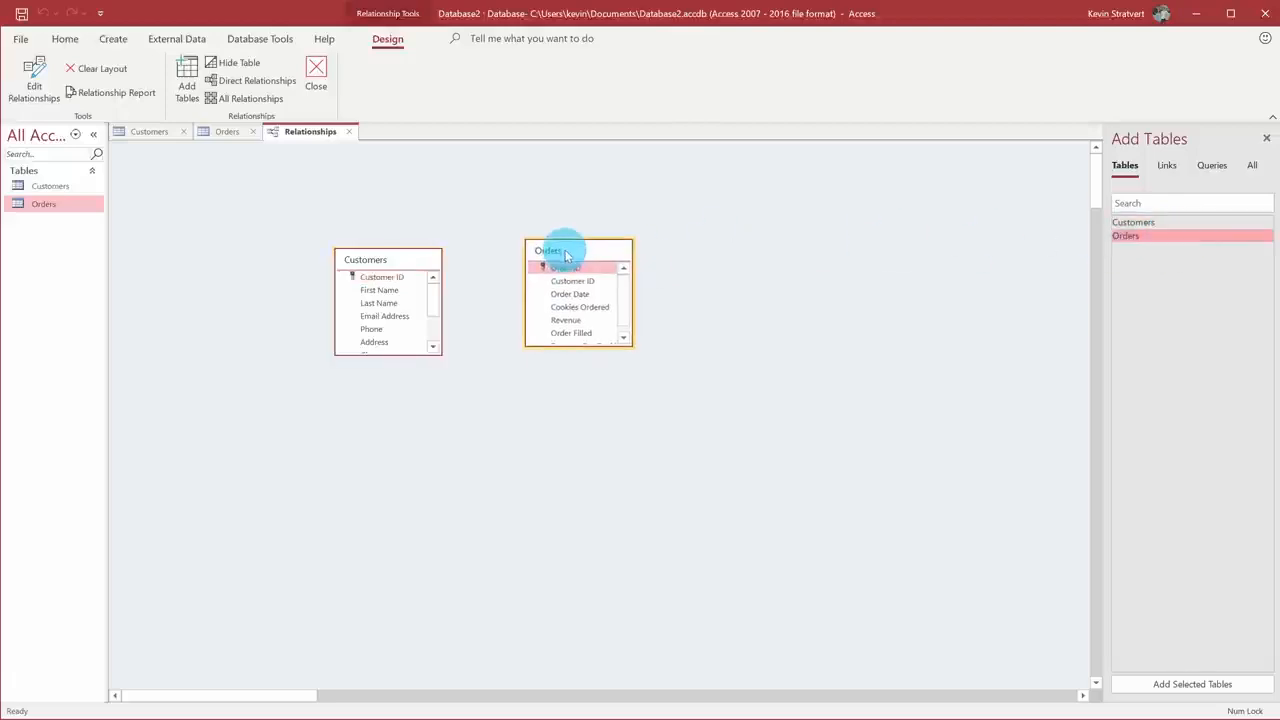
Enlarge the Customers and Orders boxes to fit all their fields and move Orders farther from Customers.
{"action": "left_click_drag", "start_coordinate": [438, 351], "coordinate": [491, 444]}
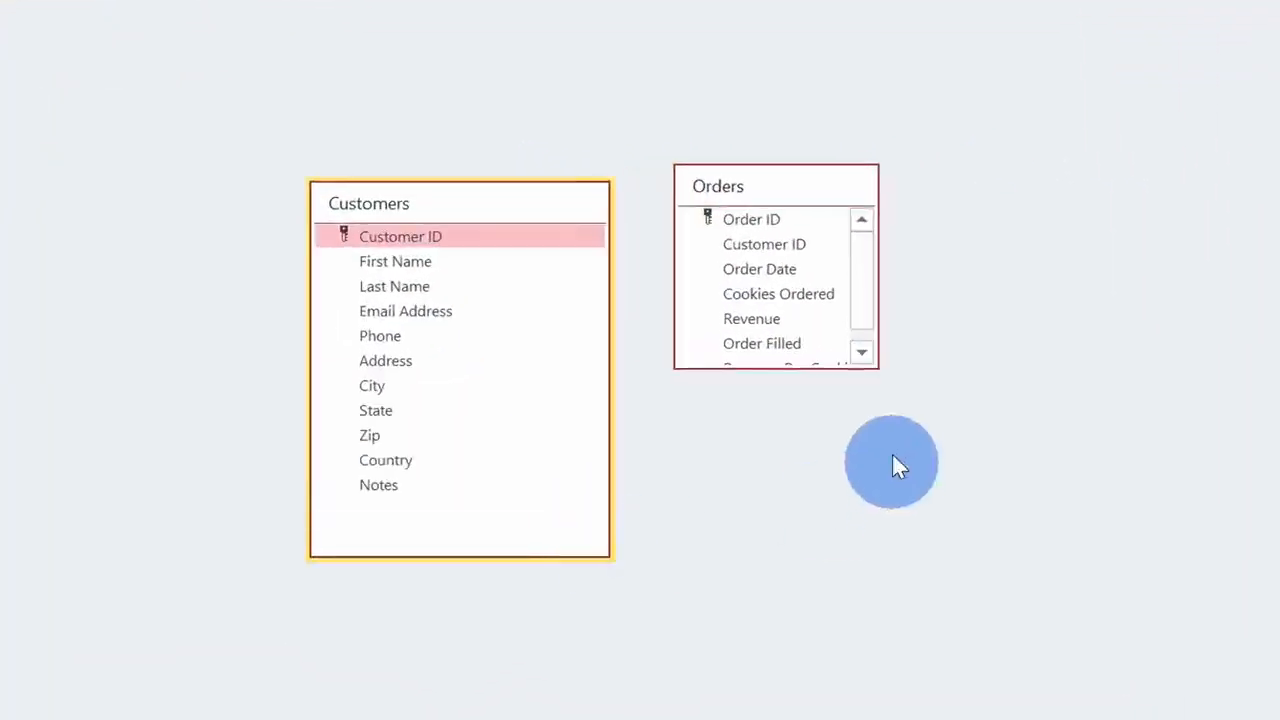
{"action": "left_click_drag", "start_coordinate": [880, 366], "coordinate": [1000, 560]}
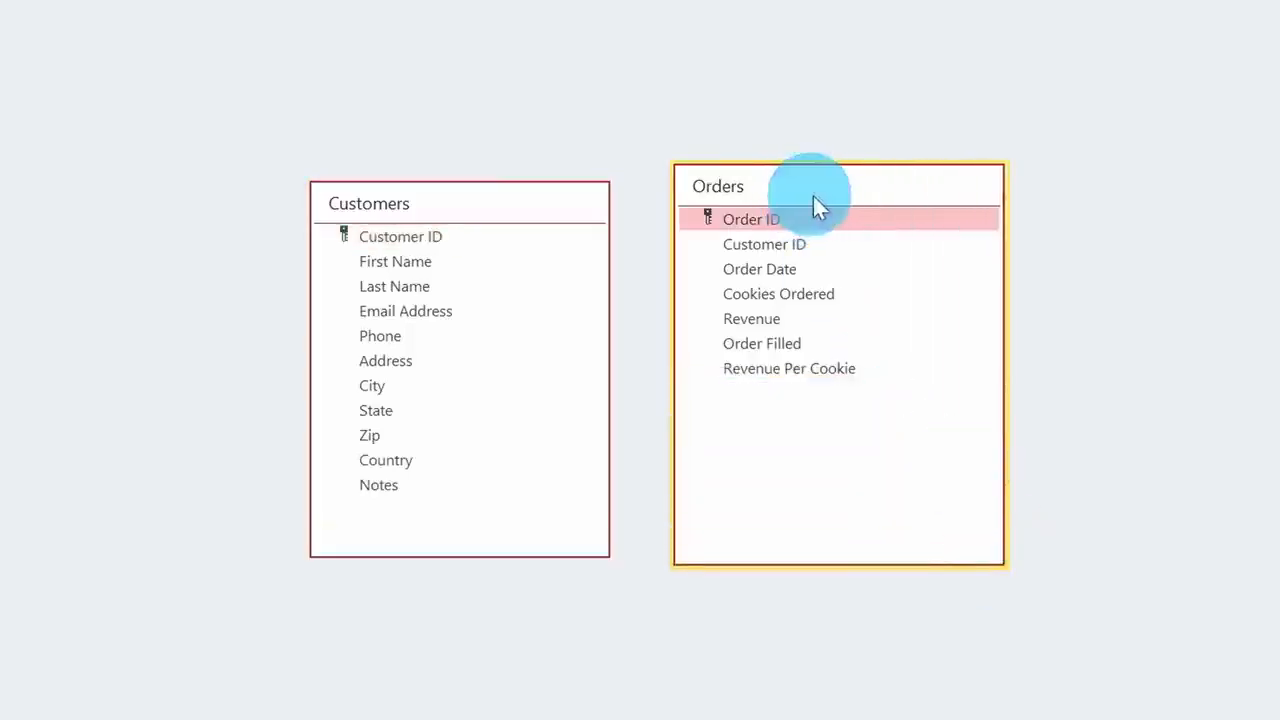
{"action": "left_click_drag", "start_coordinate": [813, 196], "coordinate": [899, 204]}
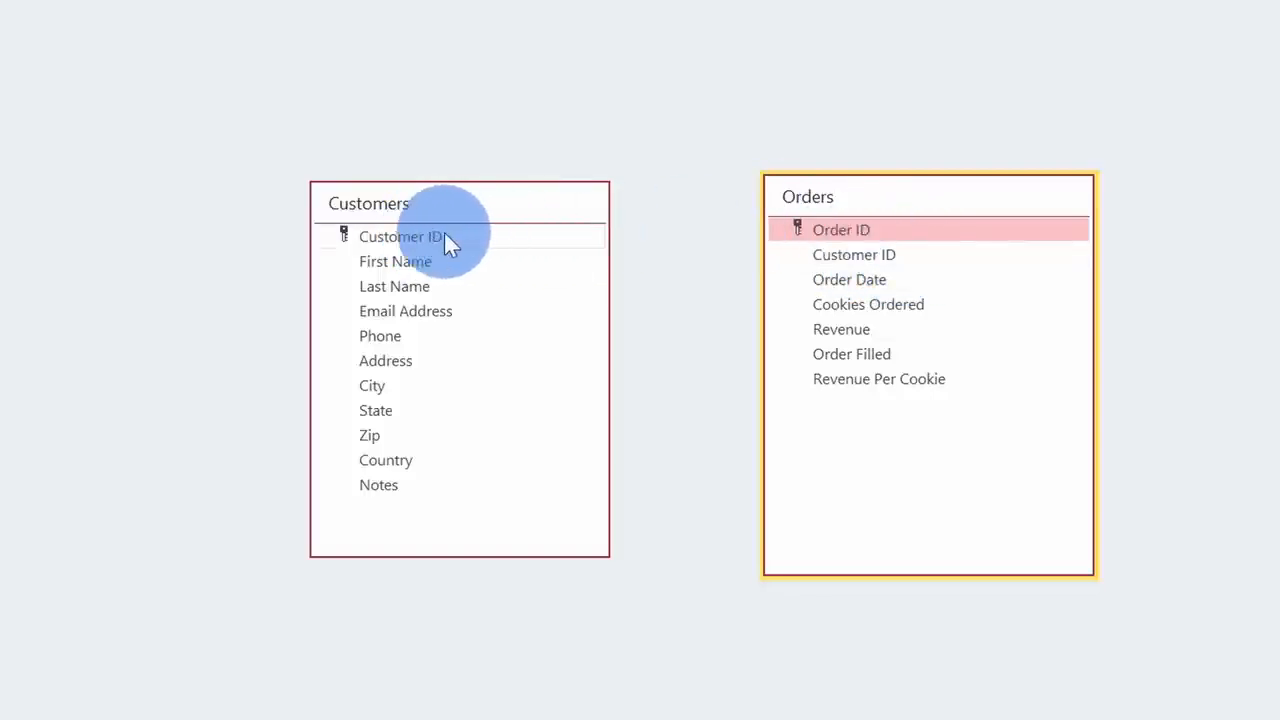
Create a one-to-many relationship from Customer ID in Customers to Customer ID in Orders.
{"action": "left_click_drag", "start_coordinate": [436, 234], "coordinate": [842, 256]}
{"action": "left_click_drag", "start_coordinate": [900, 75], "coordinate": [838, 129]}
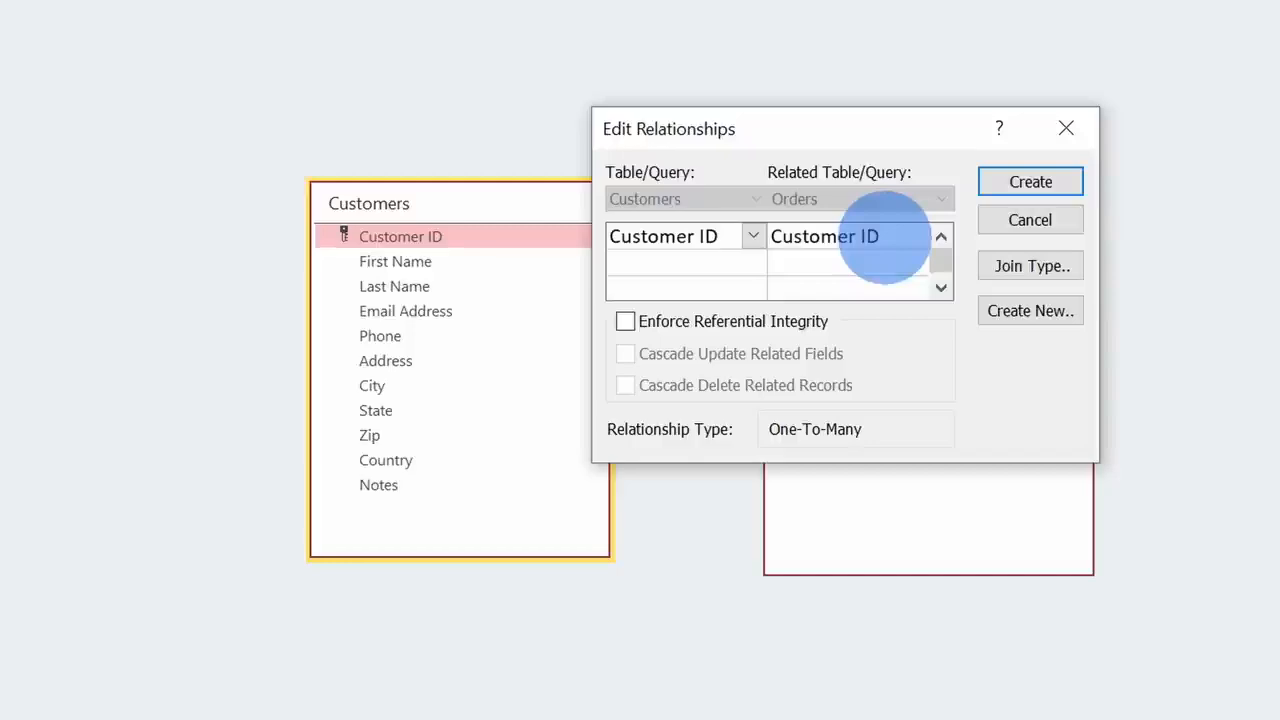
{"action": "left_click", "coordinate": [1051, 186]}
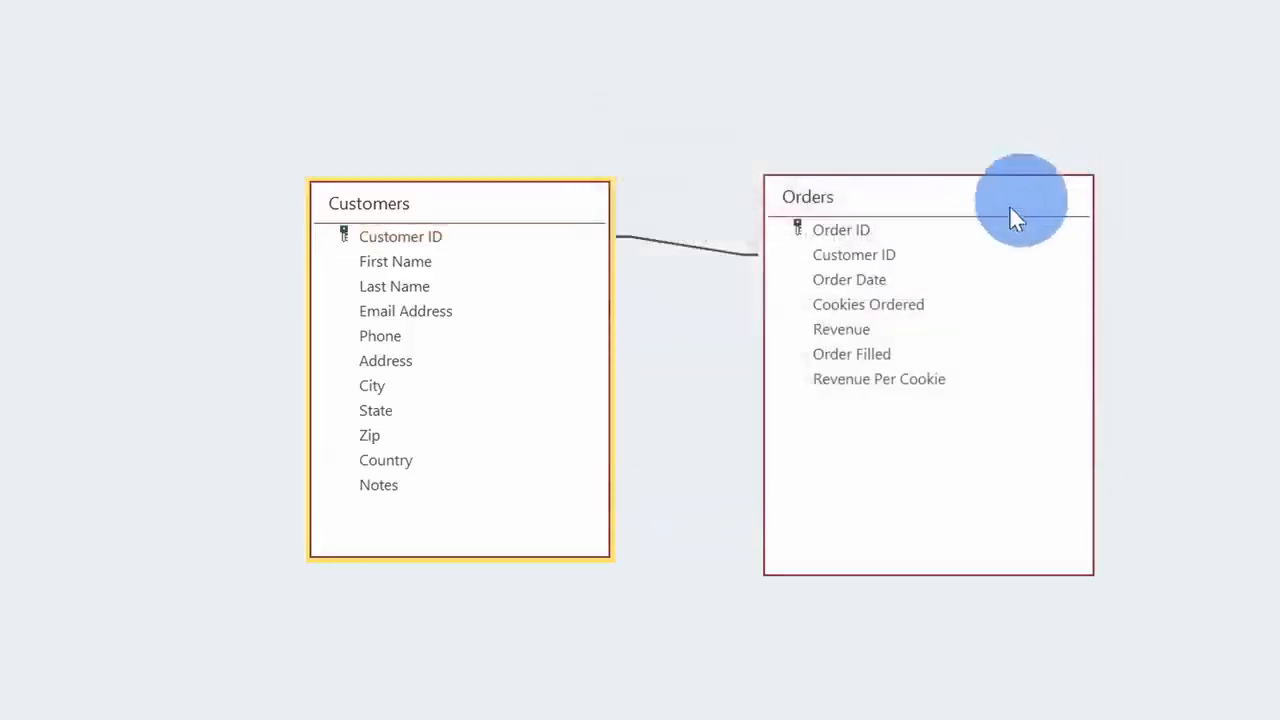
Move the Orders box slightly lower in the relationships layout, and close the layout with its changes saved.
{"action": "left_click_drag", "start_coordinate": [914, 214], "coordinate": [939, 287]}
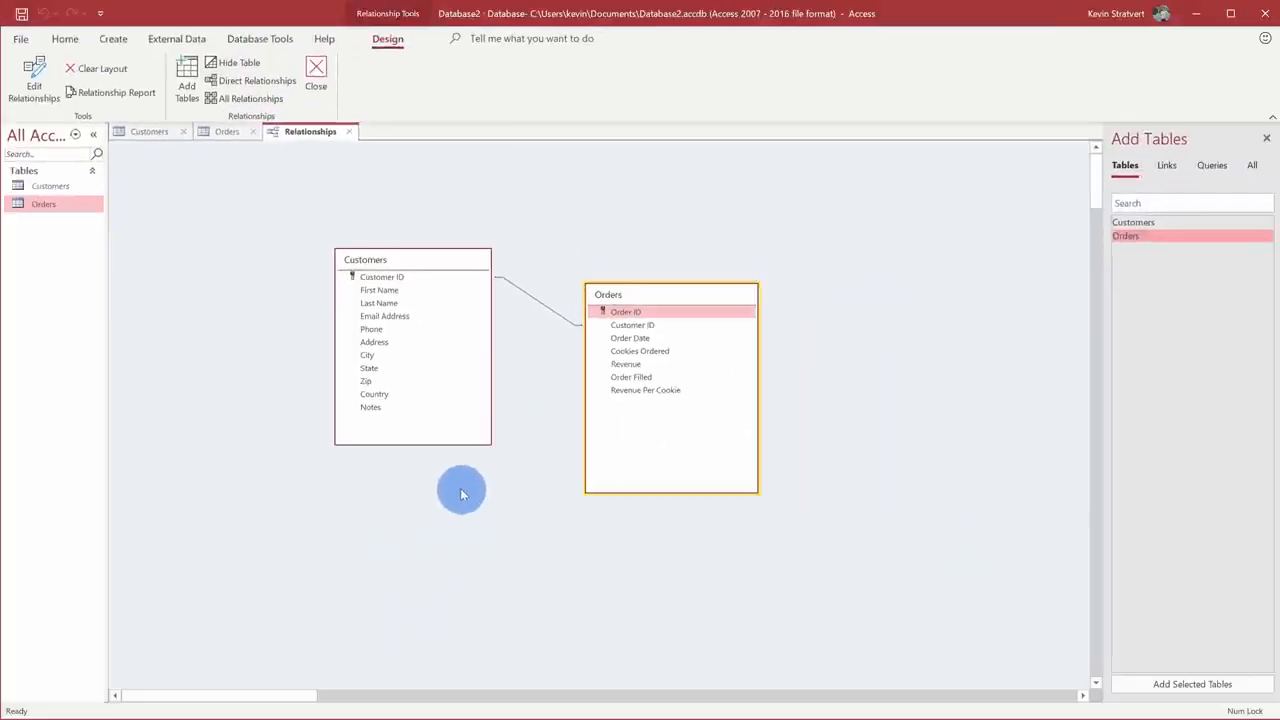
{"action": "left_click", "coordinate": [316, 85]}
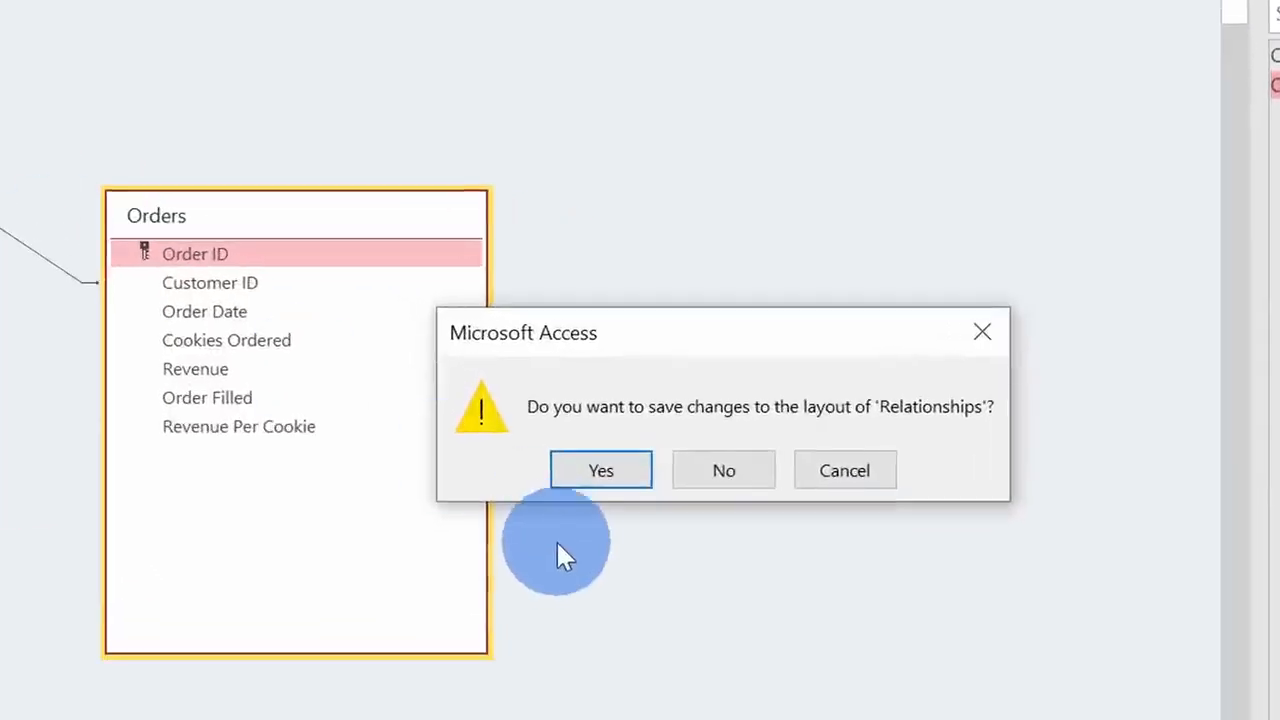
{"action": "left_click", "coordinate": [600, 475]}
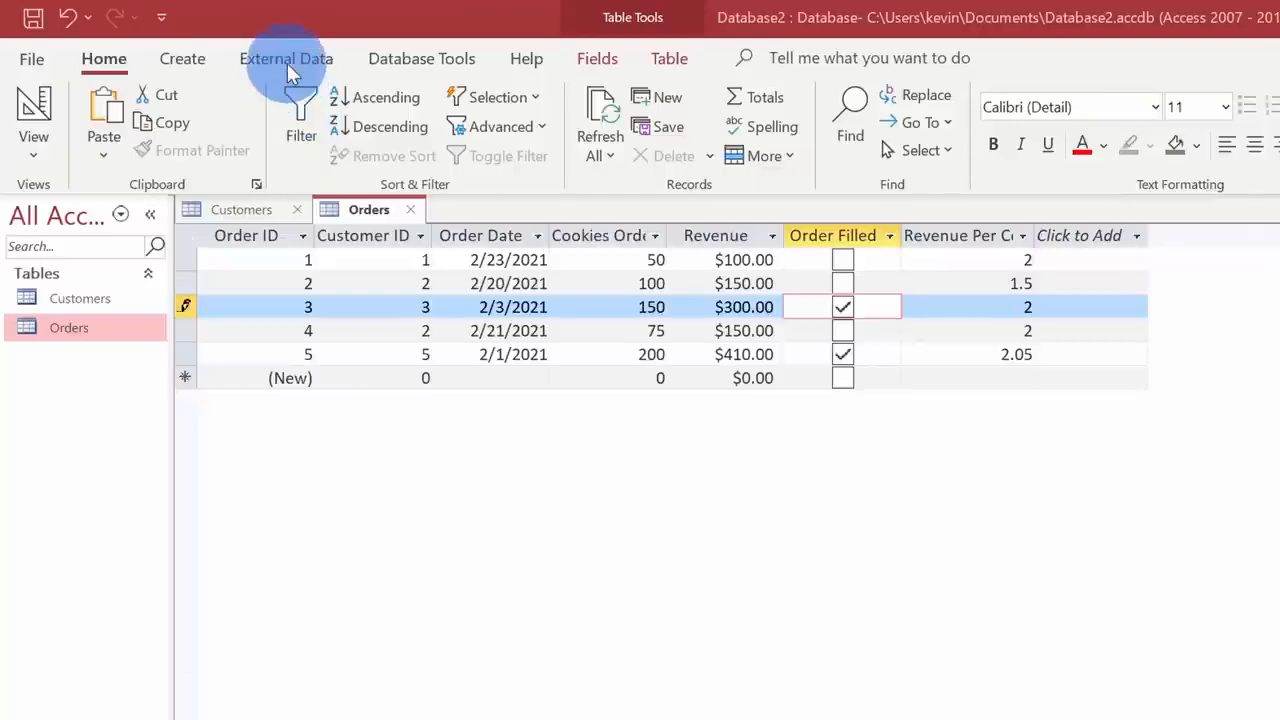
{"action": "left_click", "coordinate": [287, 60]}
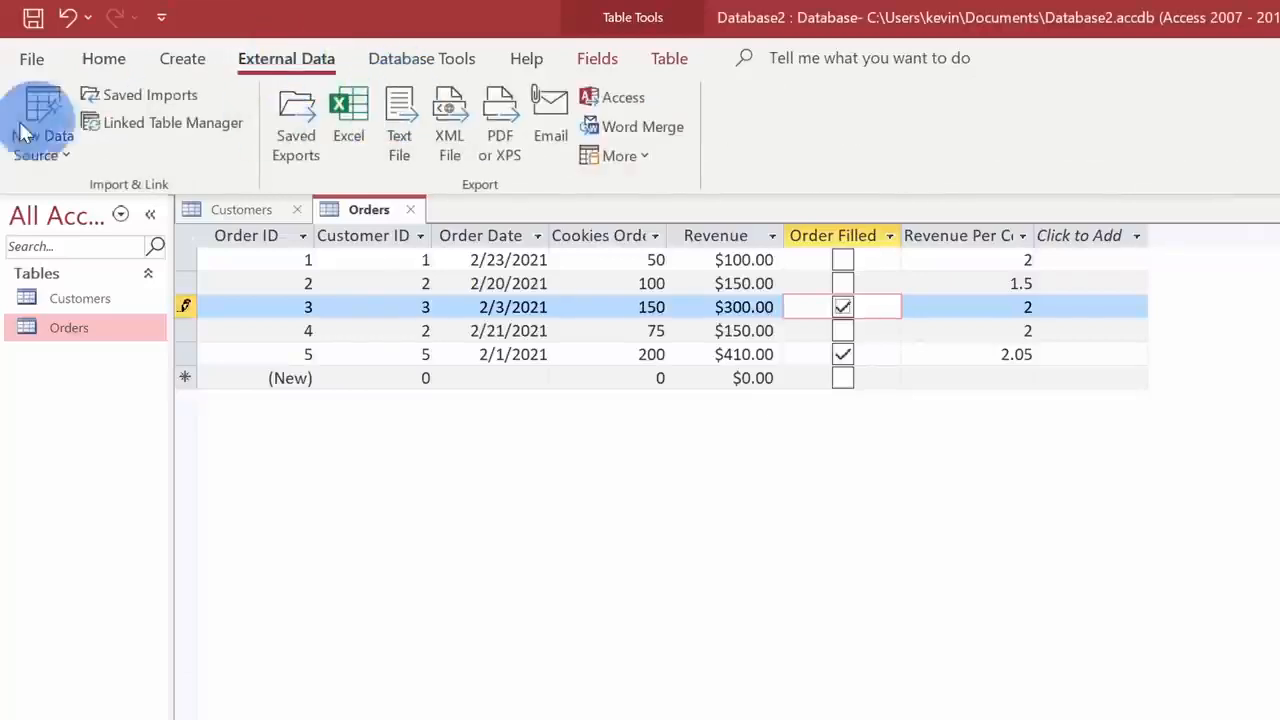
{"action": "left_click", "coordinate": [30, 155]}
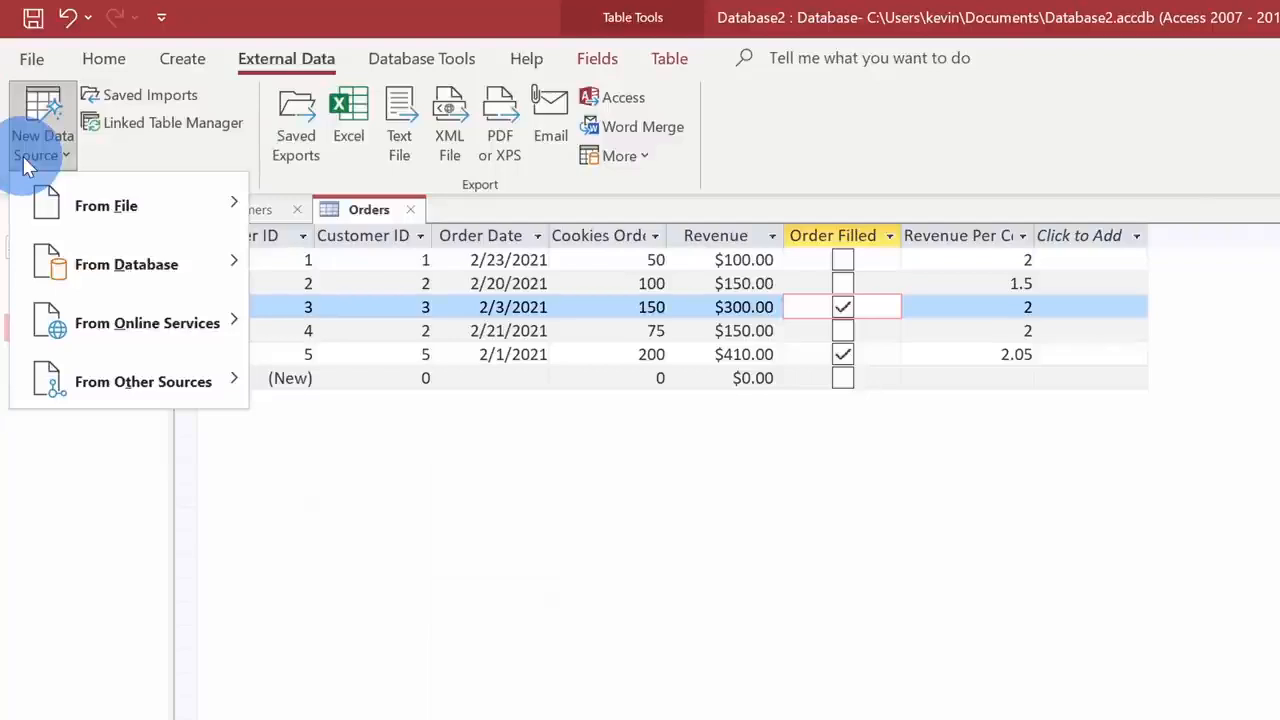
{"action": "left_click", "coordinate": [137, 205]}
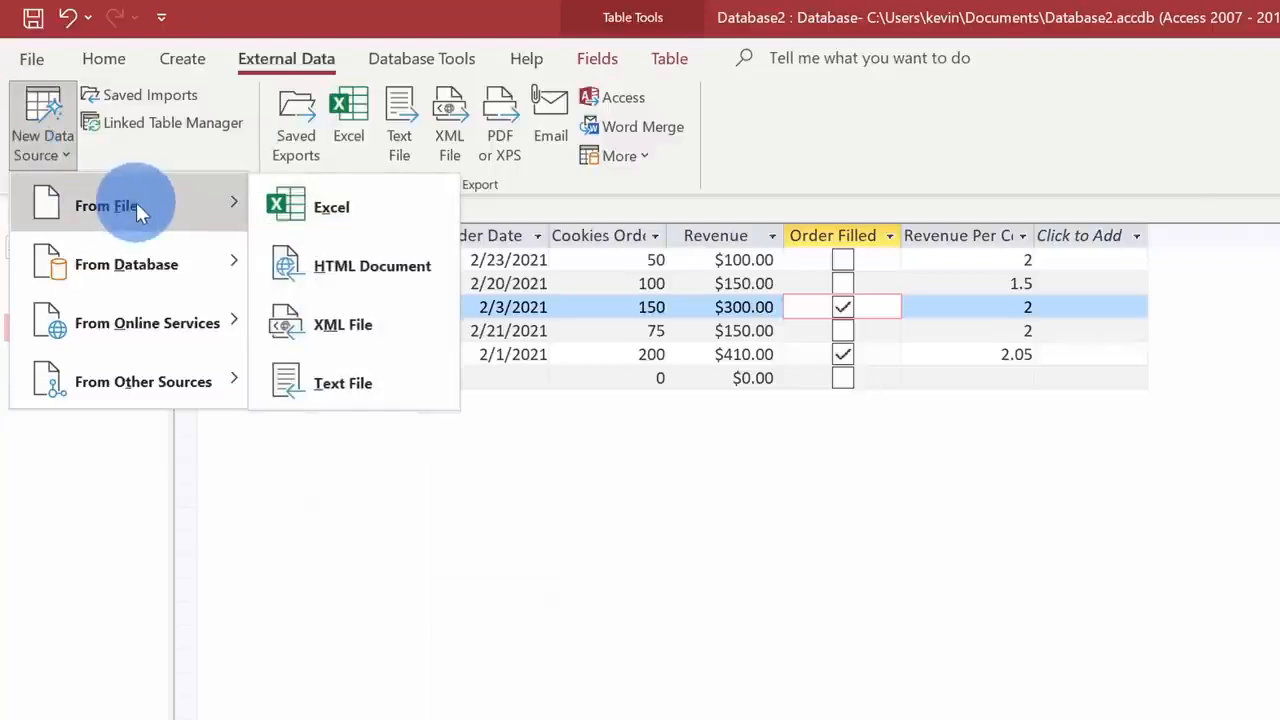
{"action": "left_click", "coordinate": [168, 258]}
{"action": "left_click", "coordinate": [190, 312]}
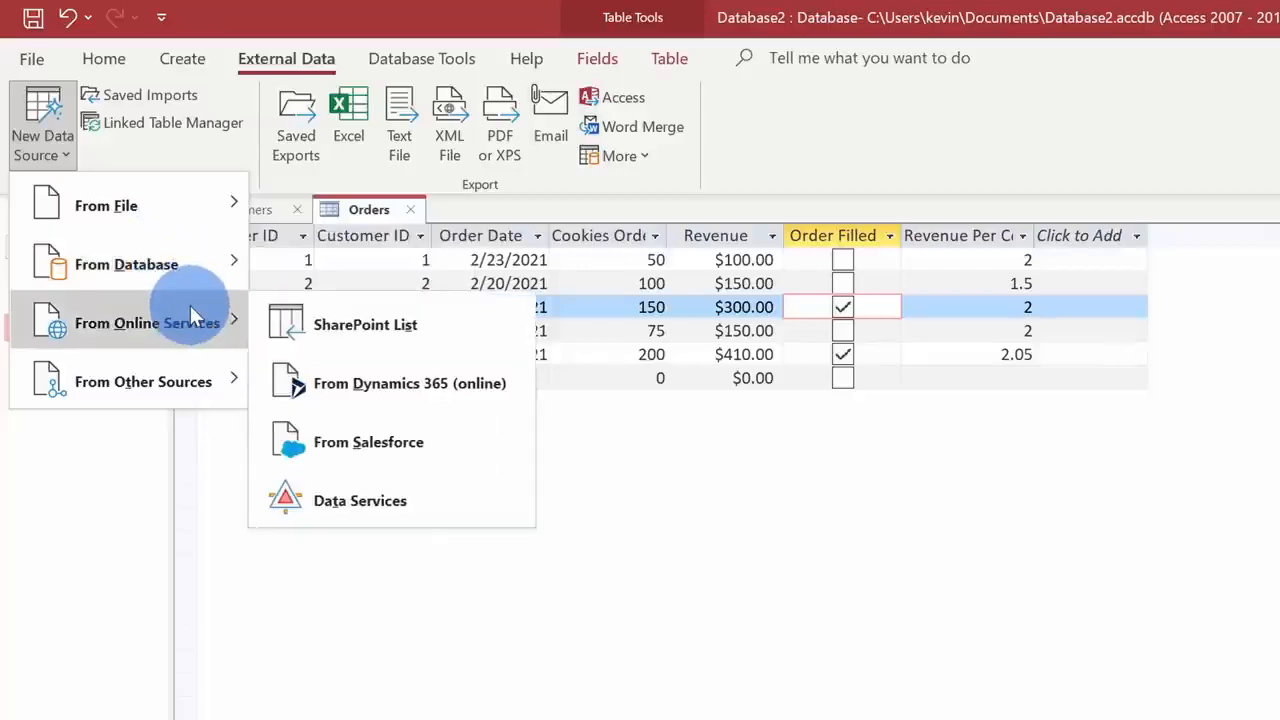
{"action": "left_click", "coordinate": [343, 30]}
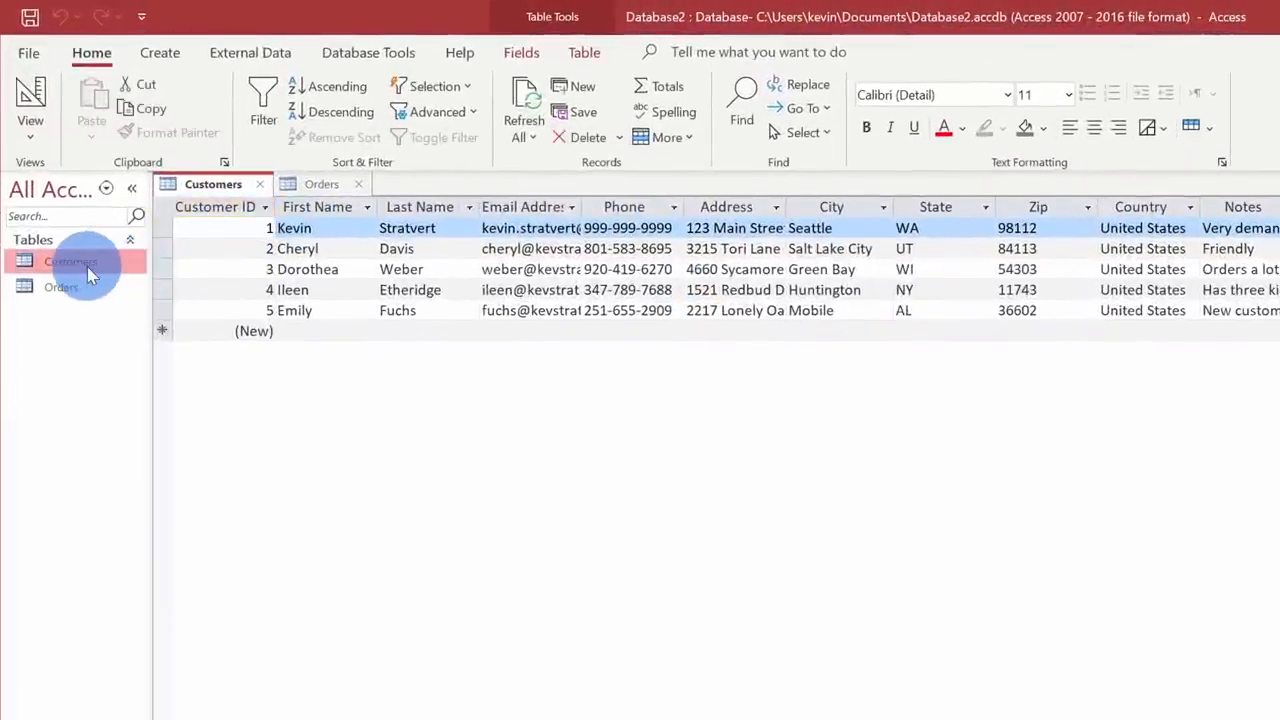
Create a form from the Customers table and look through the first two customers' records with their related orders.
{"action": "left_click", "coordinate": [158, 54]}
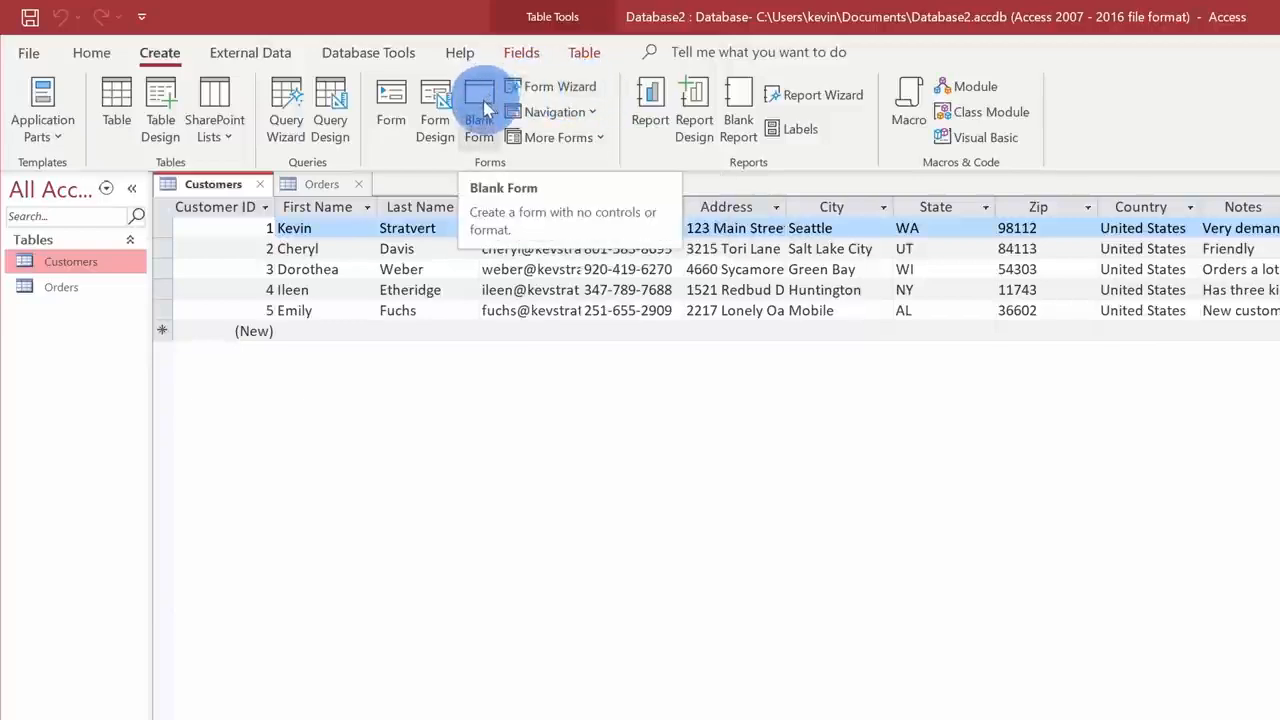
{"action": "left_click", "coordinate": [391, 112]}
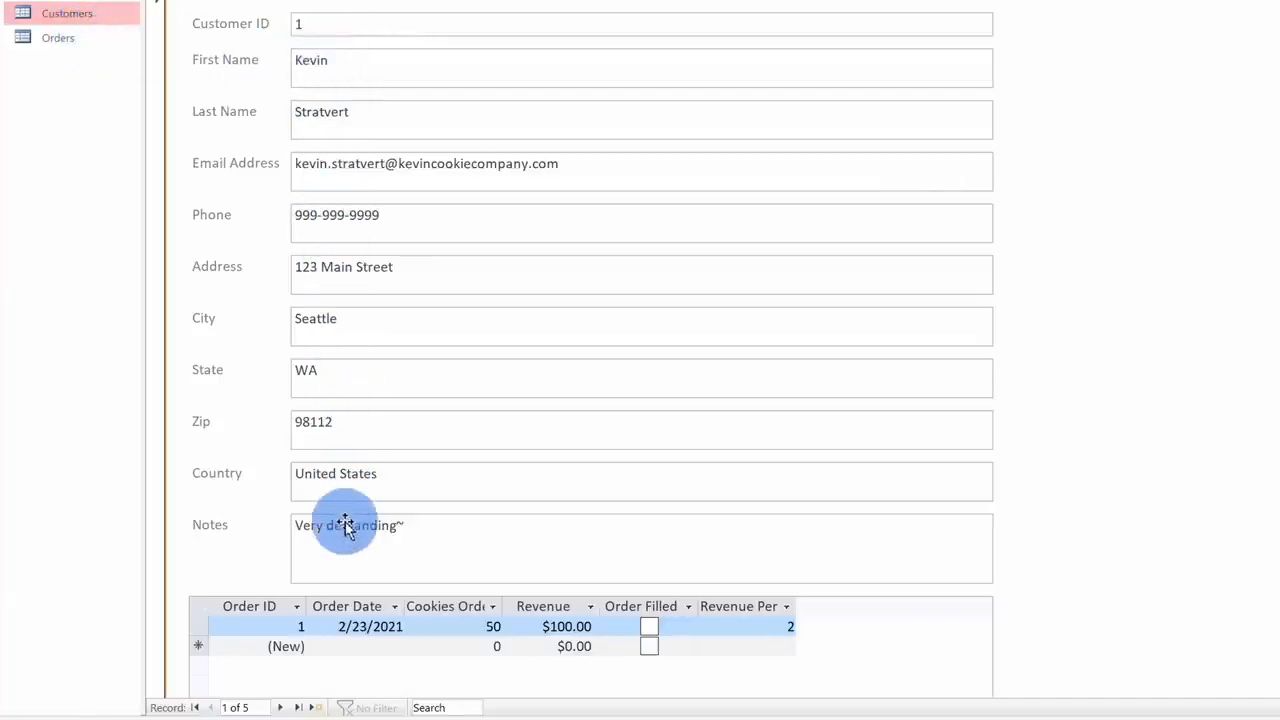
{"action": "scroll", "coordinate": [390, 110], "scroll_direction": "down", "scroll_amount": 2}
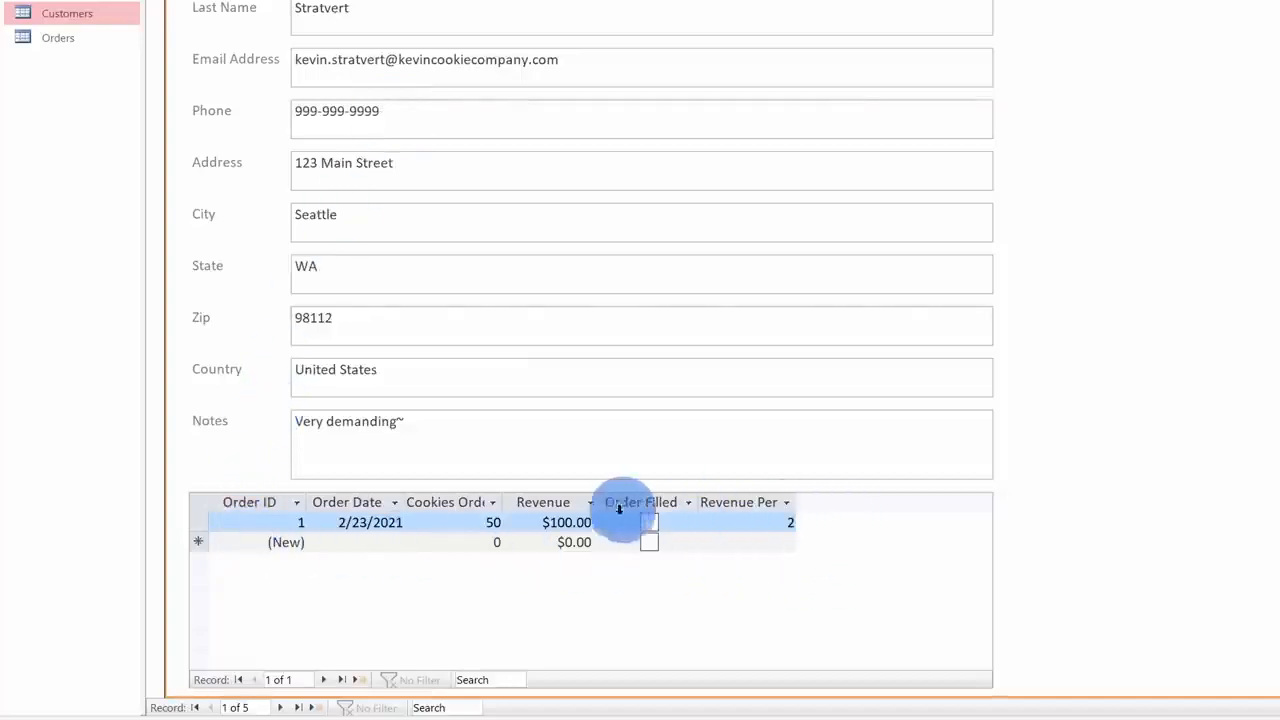
{"action": "left_click", "coordinate": [280, 708]}
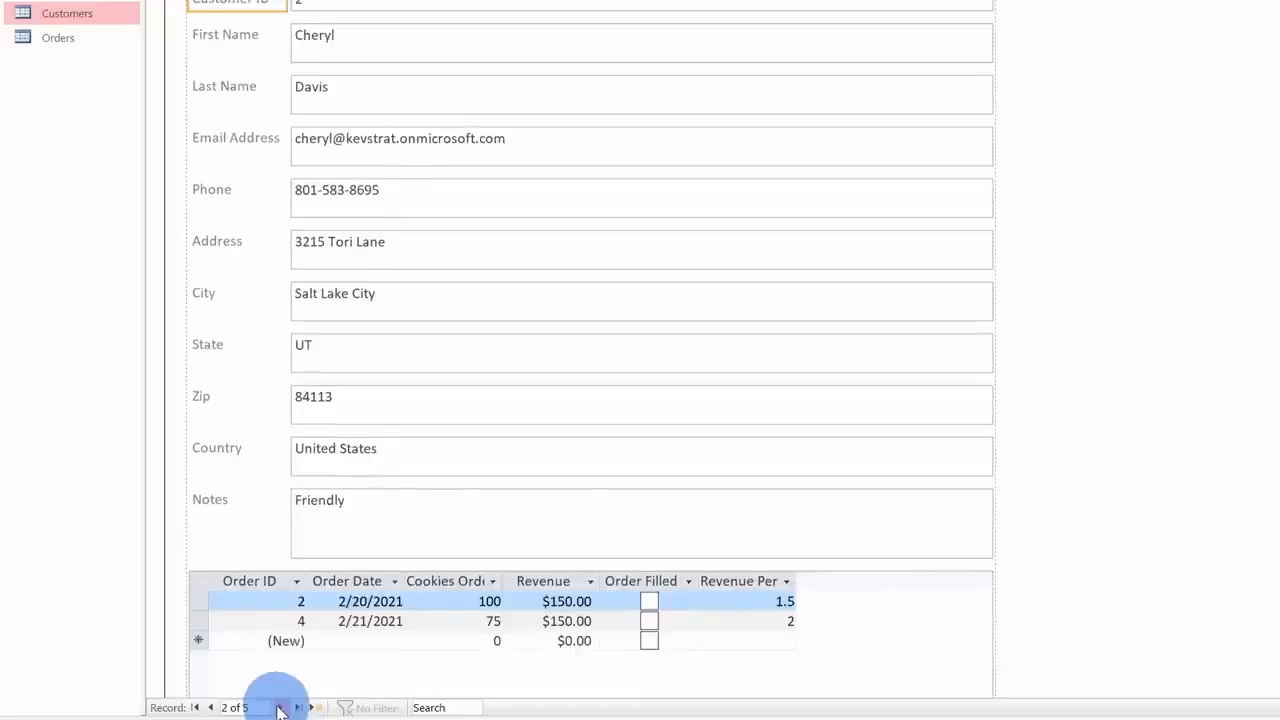
{"action": "scroll", "coordinate": [414, 318], "scroll_direction": "up", "scroll_amount": 1}
{"action": "scroll", "coordinate": [335, 422], "scroll_direction": "down", "scroll_amount": 2}
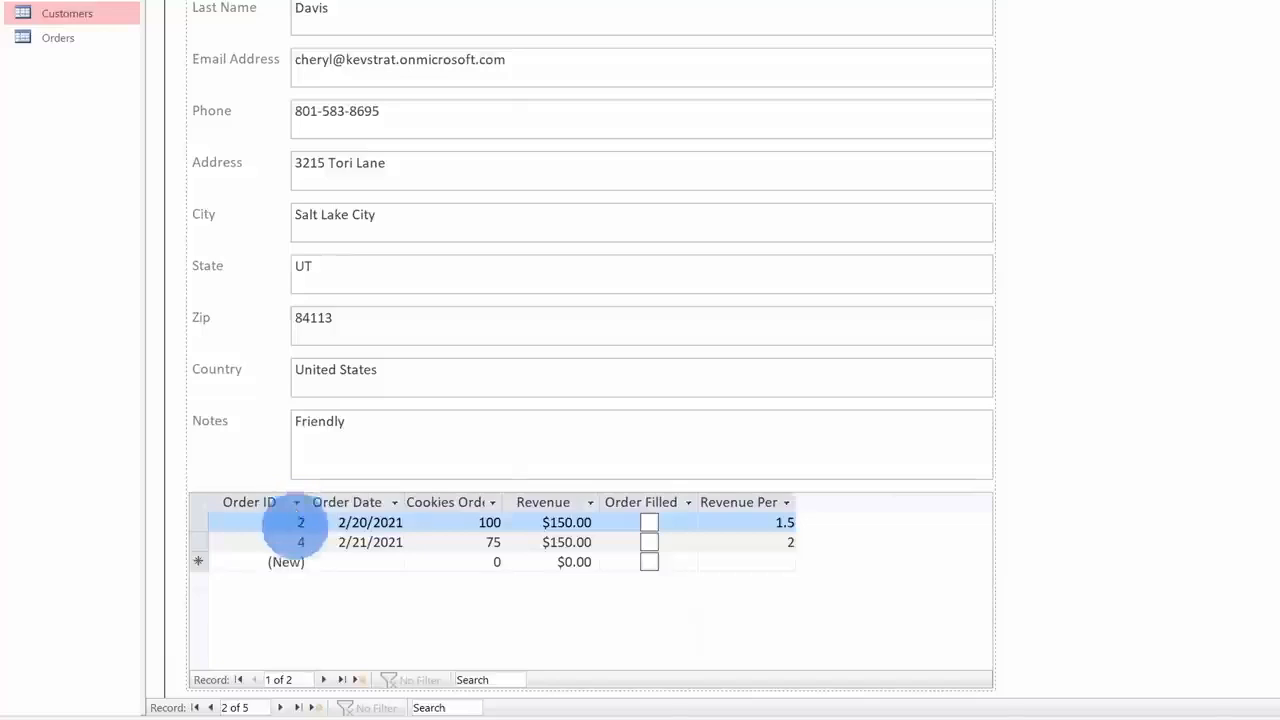
{"action": "scroll", "coordinate": [1087, 534], "scroll_direction": "up", "scroll_amount": 2}
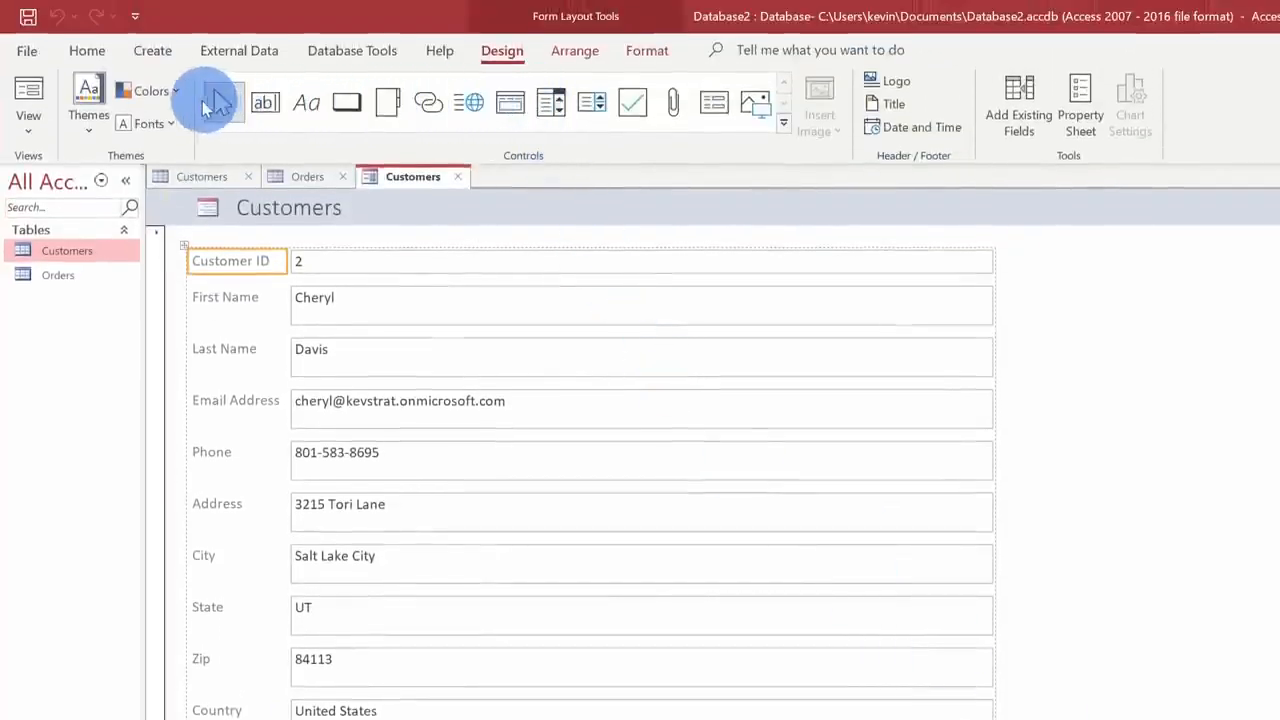
{"action": "left_click", "coordinate": [97, 115]}
{"action": "left_click", "coordinate": [100, 117]}
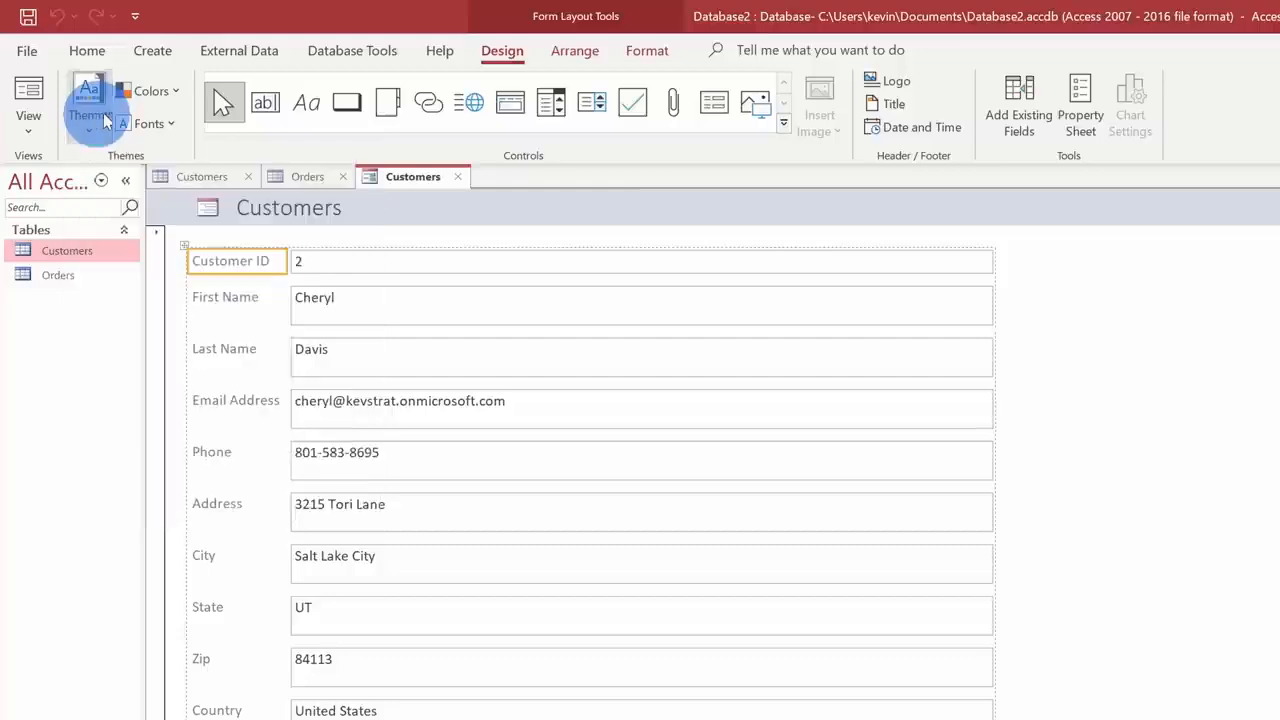
{"action": "left_click", "coordinate": [785, 123]}
{"action": "left_click", "coordinate": [1174, 112]}
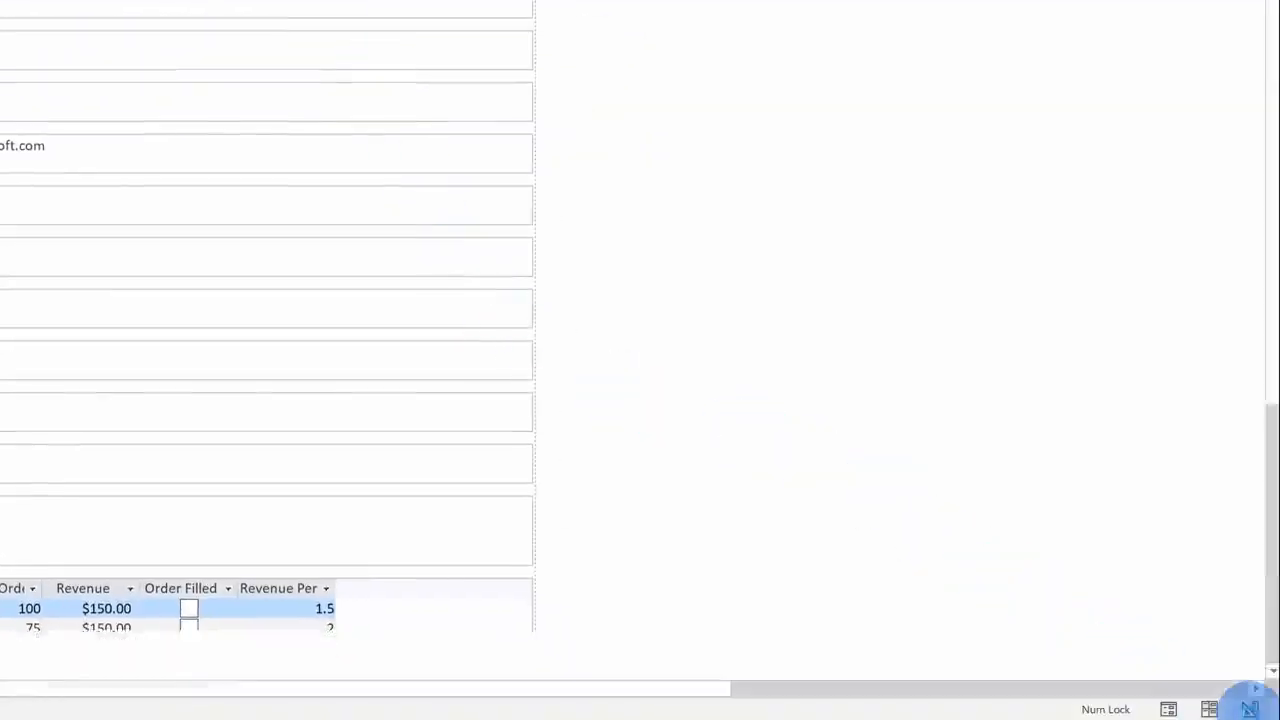
Show the Customers form in Design View and examine its header, field labels and orders subform.
{"action": "left_click", "coordinate": [1250, 709]}
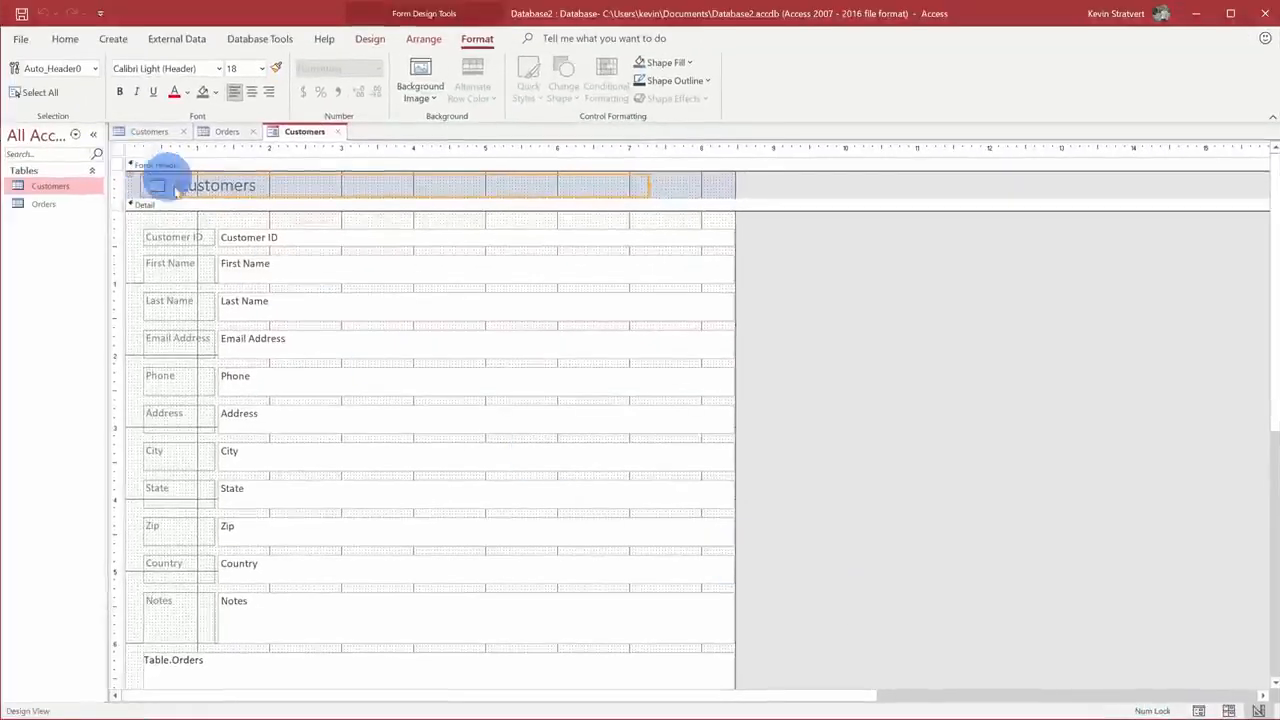
{"action": "scroll", "coordinate": [95, 263], "scroll_direction": "down", "scroll_amount": 3}
{"action": "scroll", "coordinate": [196, 317], "scroll_direction": "up", "scroll_amount": 3}
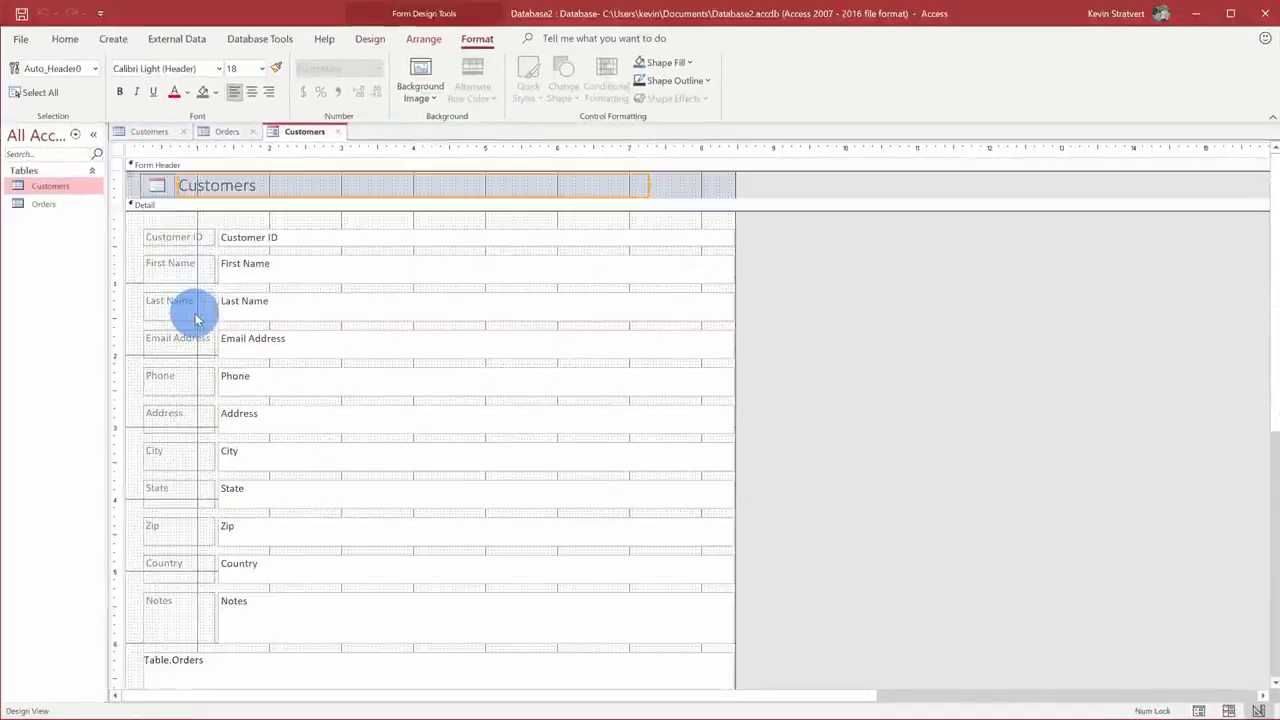
{"action": "scroll", "coordinate": [180, 349], "scroll_direction": "down", "scroll_amount": 3}
{"action": "scroll", "coordinate": [183, 590], "scroll_direction": "up", "scroll_amount": 3}
{"action": "left_click", "coordinate": [181, 236]}
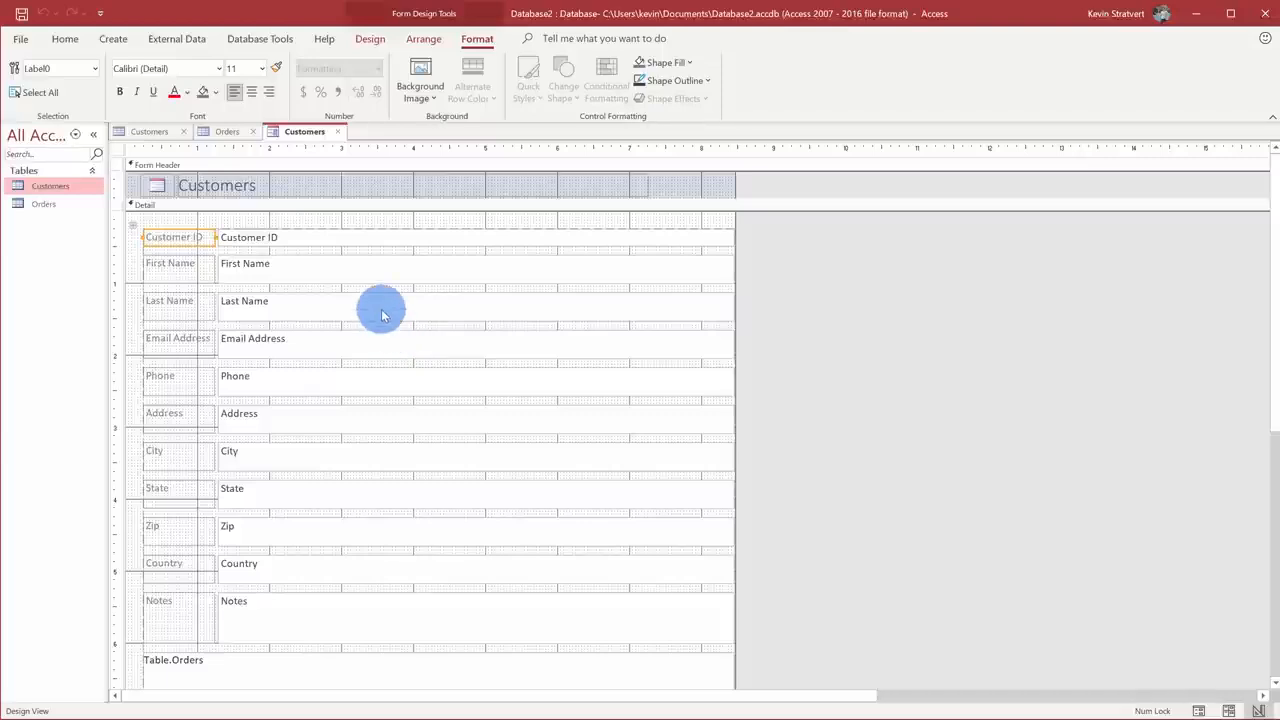
Show the Customers form in Form View and look through the first customer's details and orders.
{"action": "left_click", "coordinate": [1198, 710]}
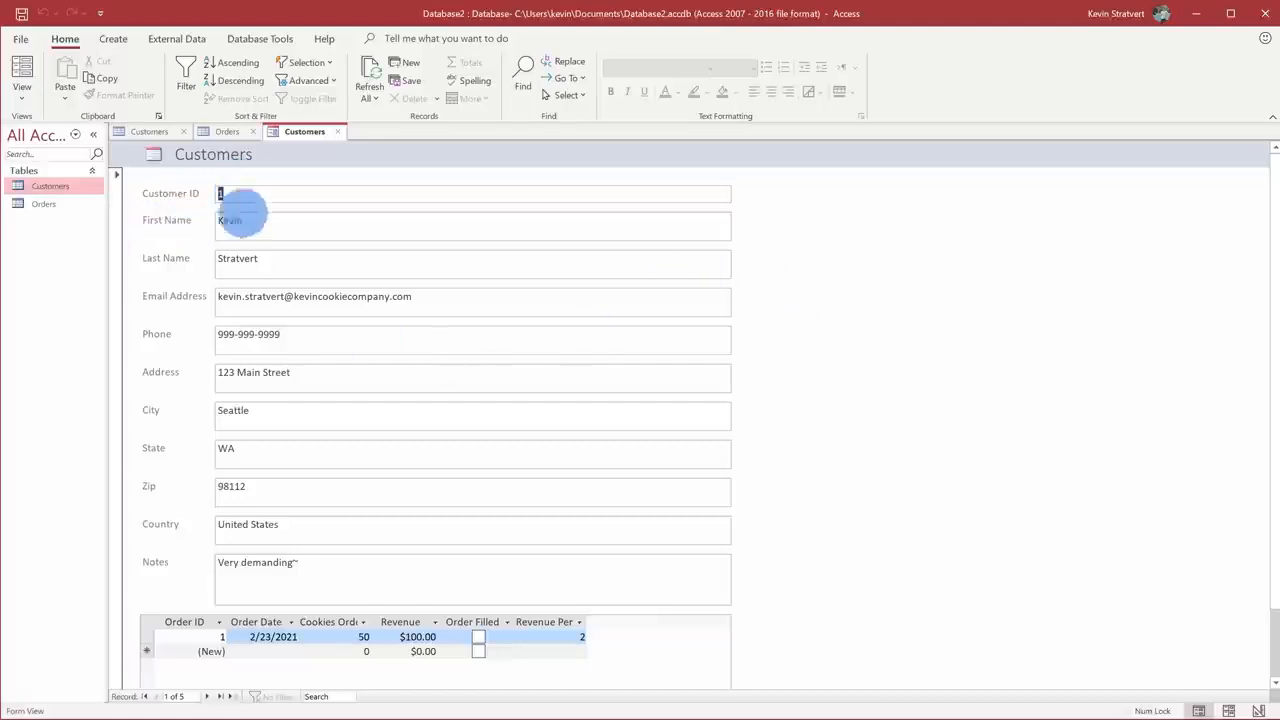
{"action": "scroll", "coordinate": [291, 343], "scroll_direction": "down", "scroll_amount": 2}
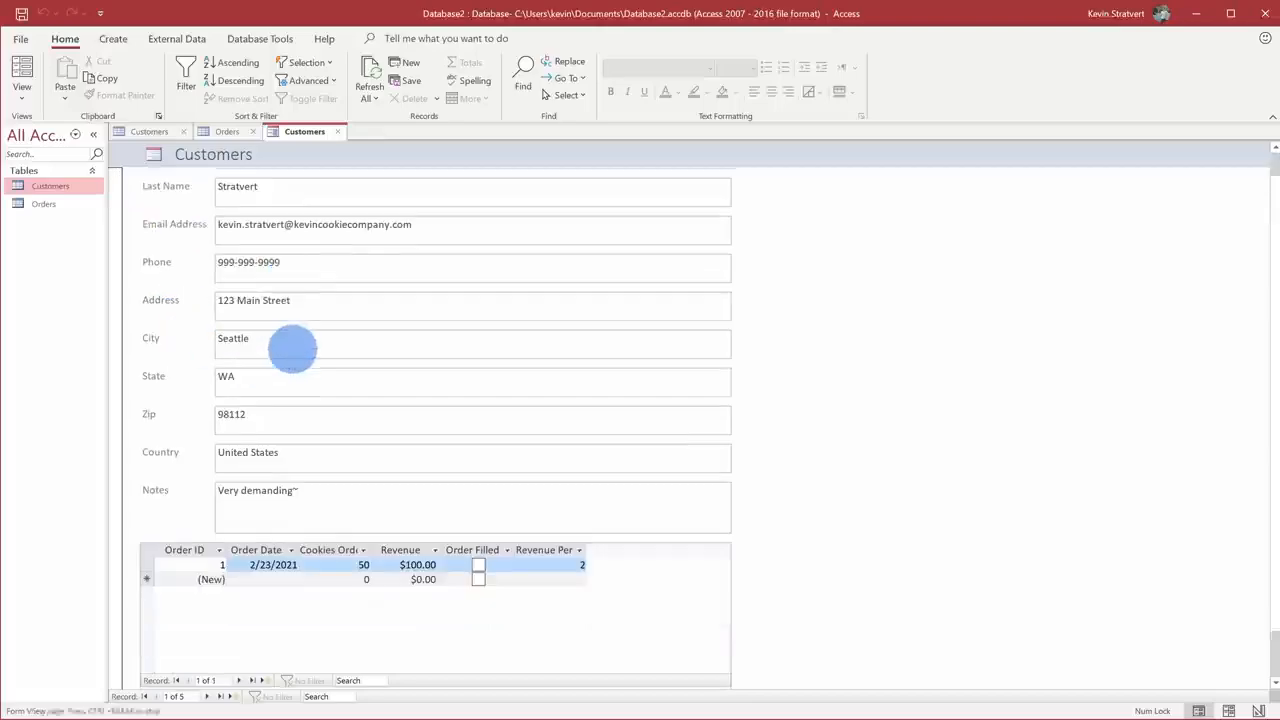
Look over the first customer's record, and go to a new blank record to examine its customer fields and orders subform.
{"action": "scroll", "coordinate": [252, 415], "scroll_direction": "up", "scroll_amount": 2}
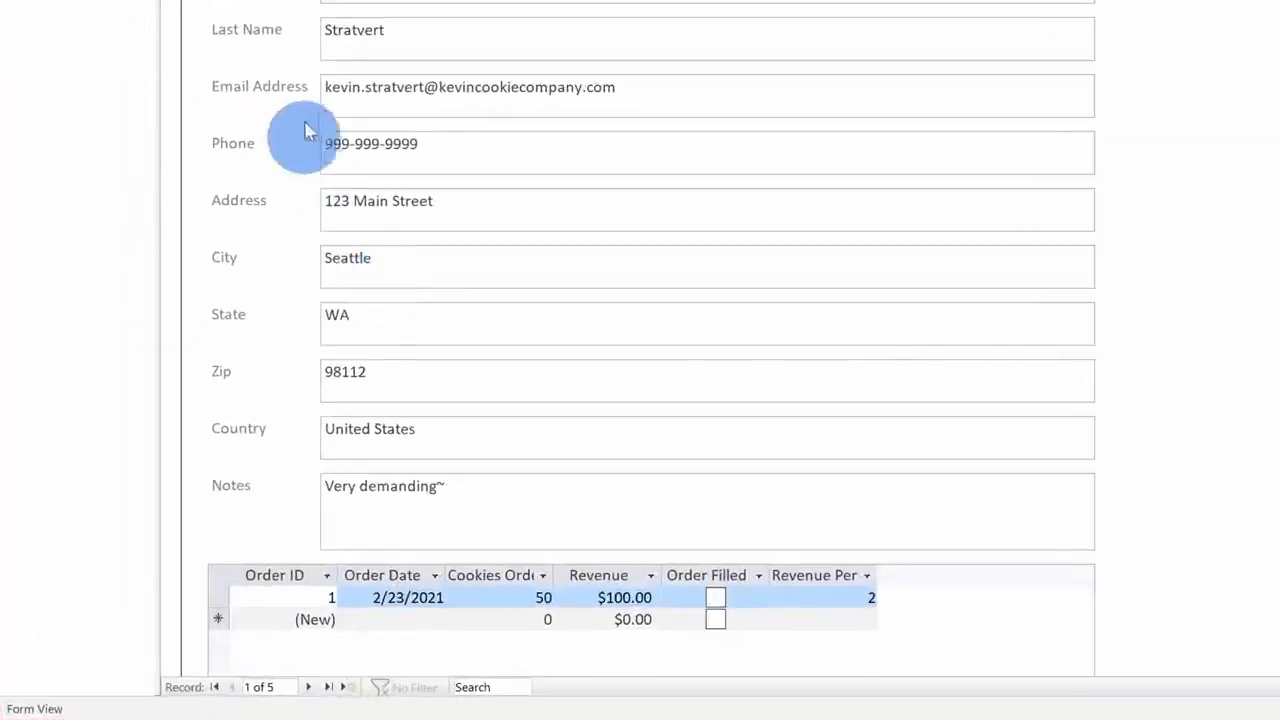
{"action": "scroll", "coordinate": [215, 450], "scroll_direction": "down", "scroll_amount": 2}
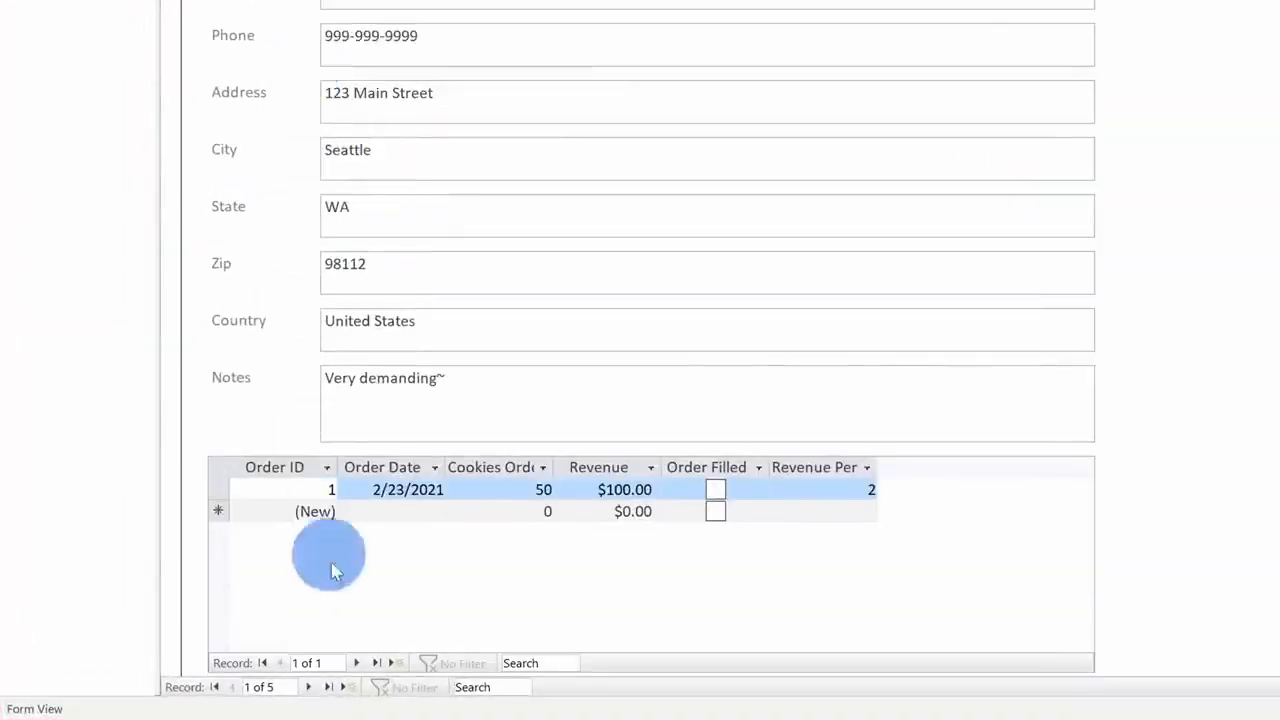
{"action": "left_click", "coordinate": [352, 695]}
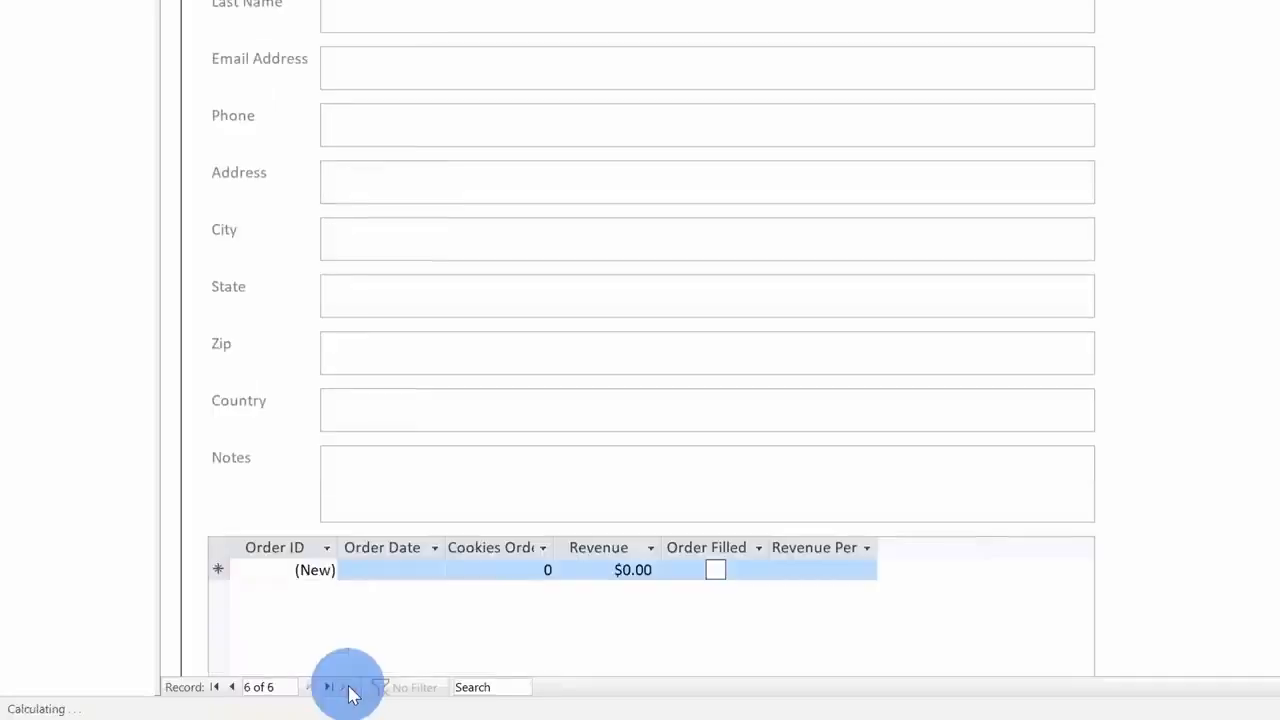
{"action": "scroll", "coordinate": [374, 451], "scroll_direction": "up", "scroll_amount": 1}
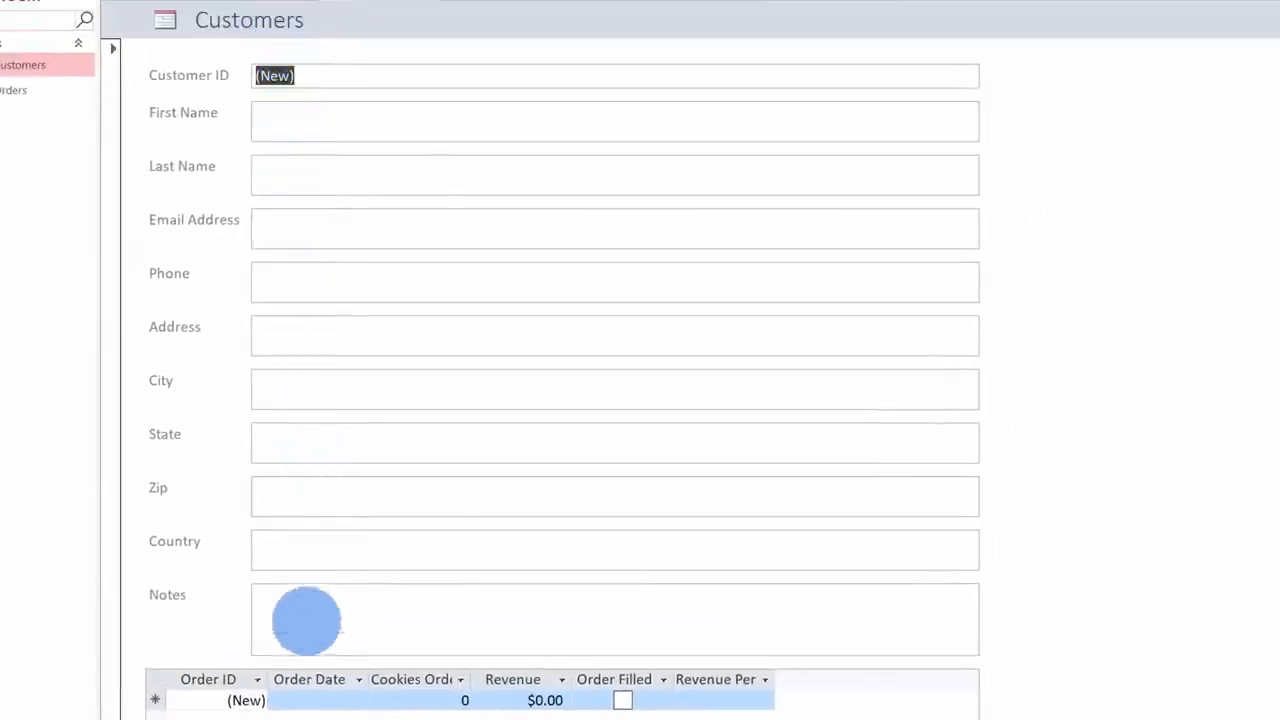
{"action": "scroll", "coordinate": [206, 534], "scroll_direction": "down", "scroll_amount": 1}
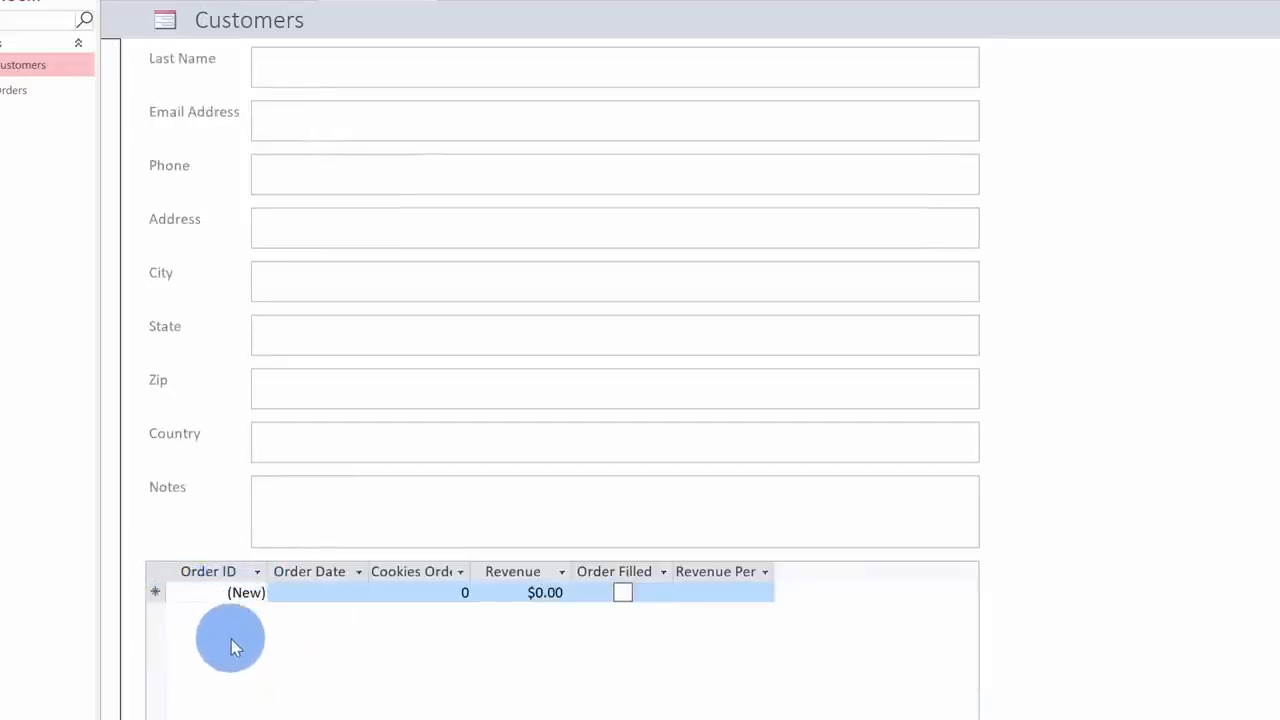
{"action": "scroll", "coordinate": [657, 551], "scroll_direction": "up", "scroll_amount": 1}
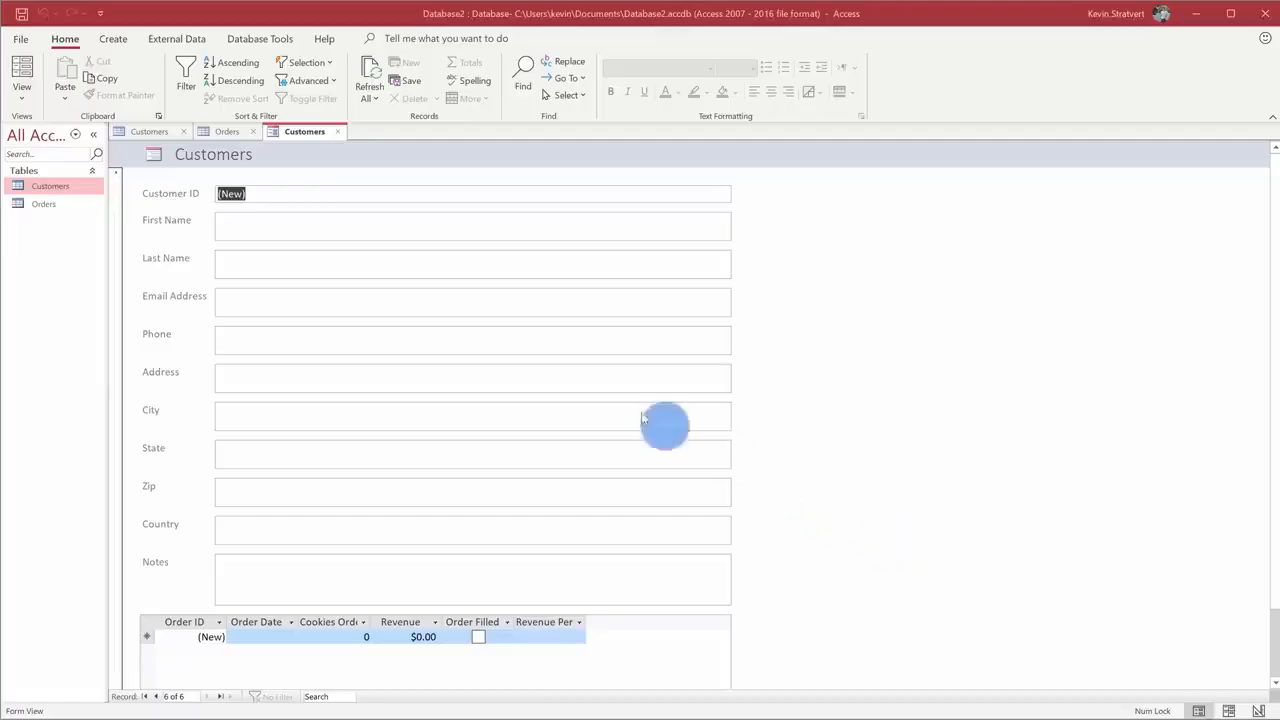
Close the Customers form, saving it as Order Form, and reopen the saved form briefly to check it.
{"action": "left_click", "coordinate": [338, 133]}
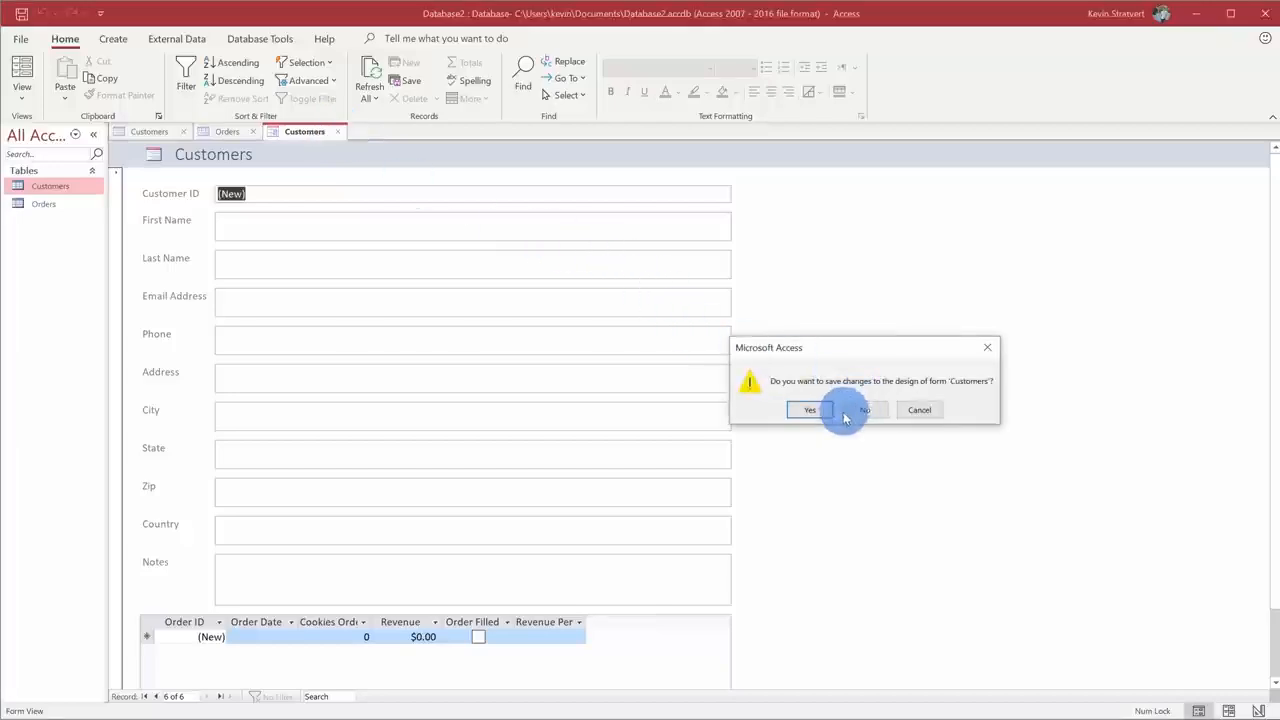
{"action": "left_click", "coordinate": [809, 410]}
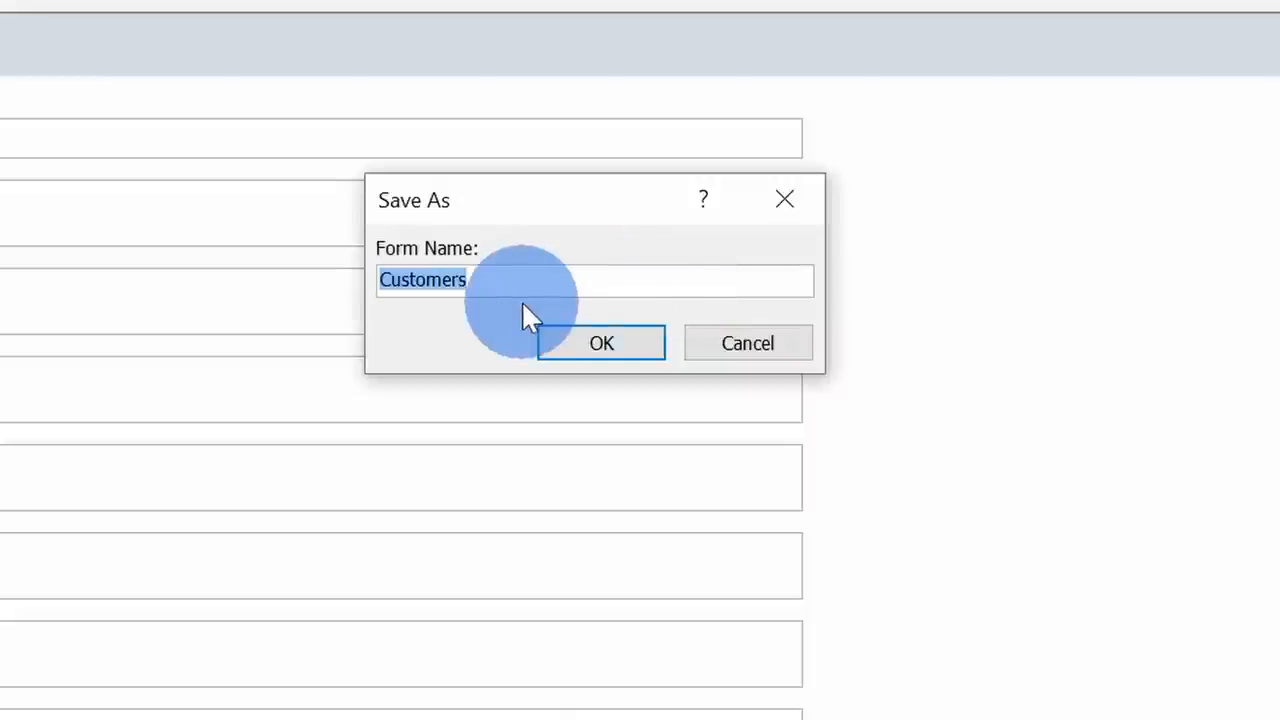
{"action": "type", "text": "Order Form"}
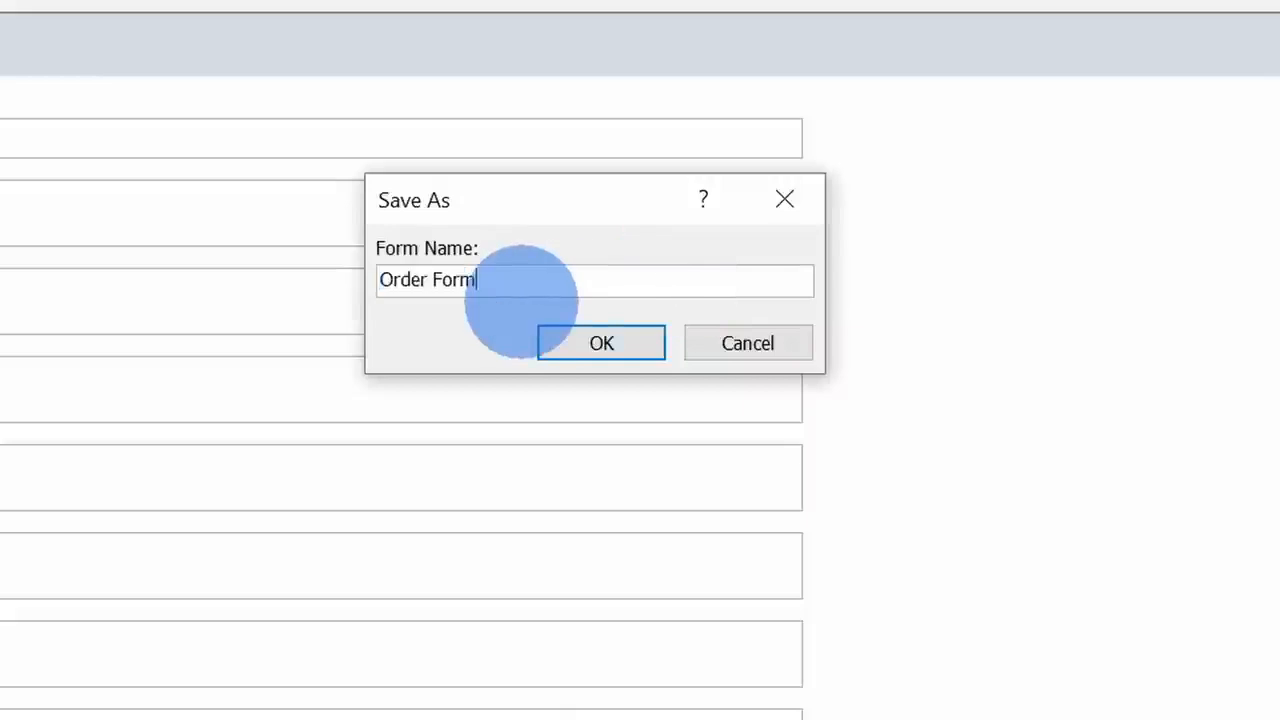
{"action": "left_click", "coordinate": [603, 343]}
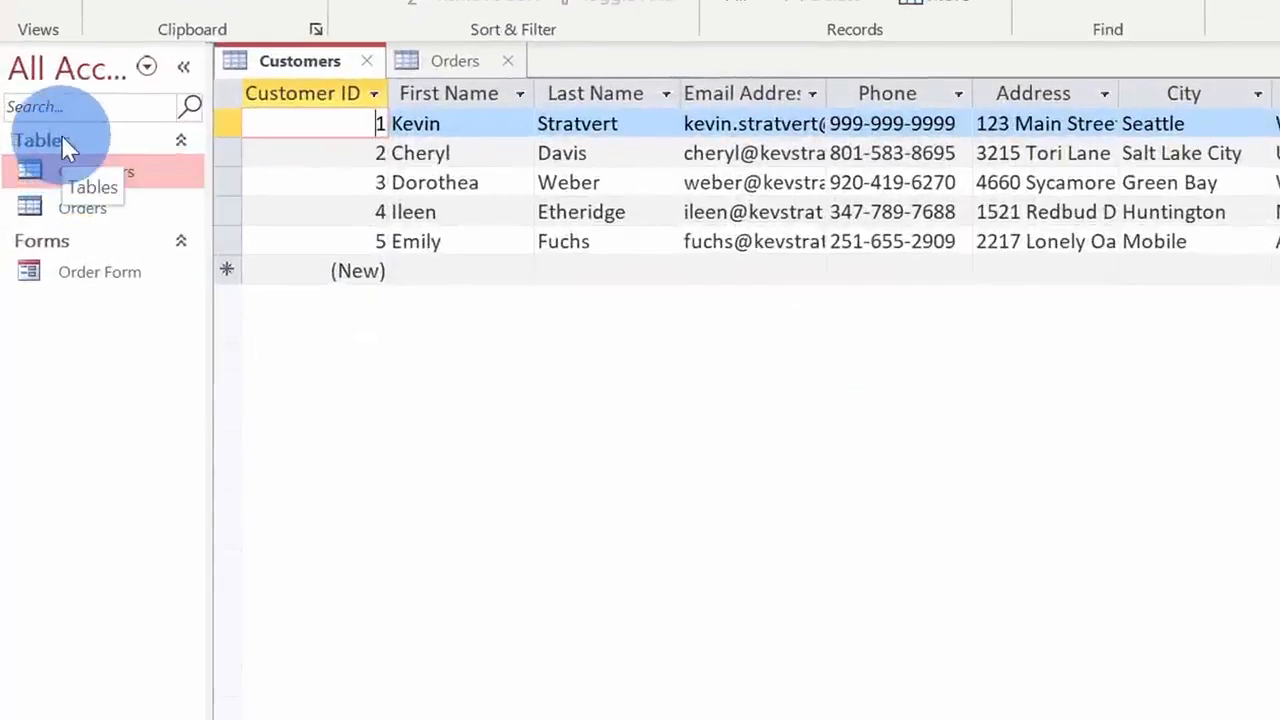
{"action": "double_click", "coordinate": [81, 272]}
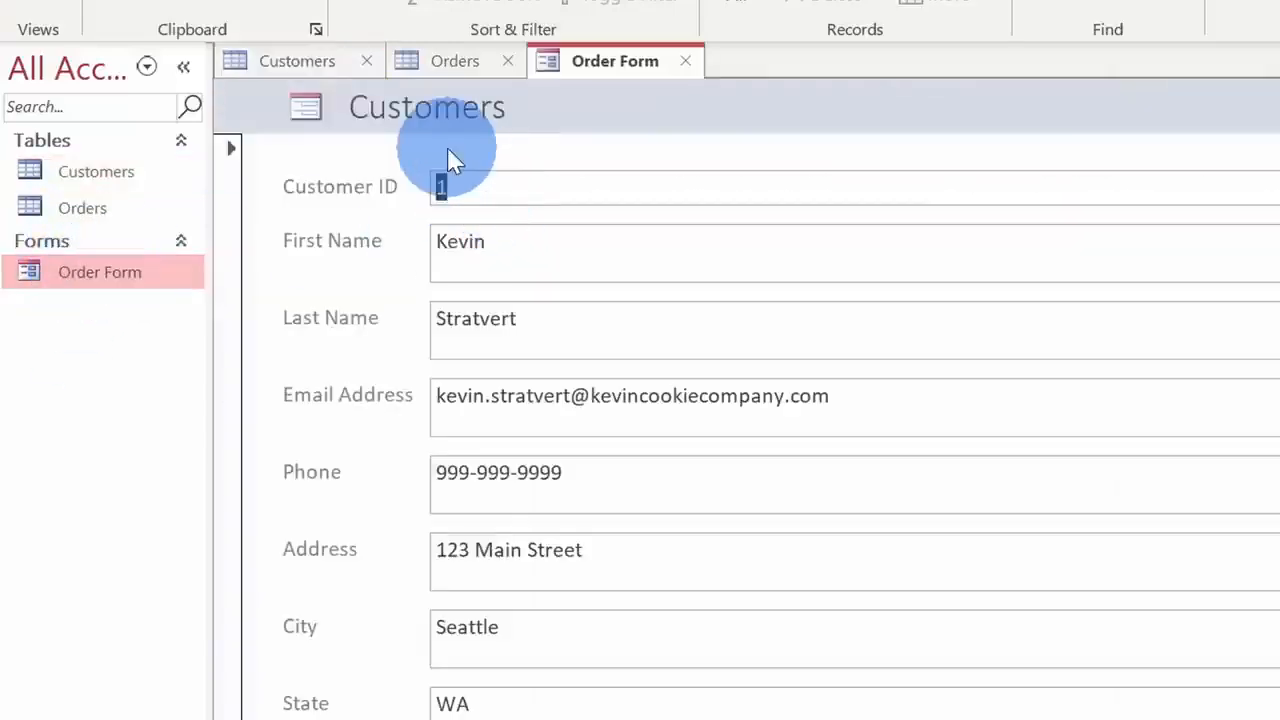
{"action": "left_click", "coordinate": [685, 61]}
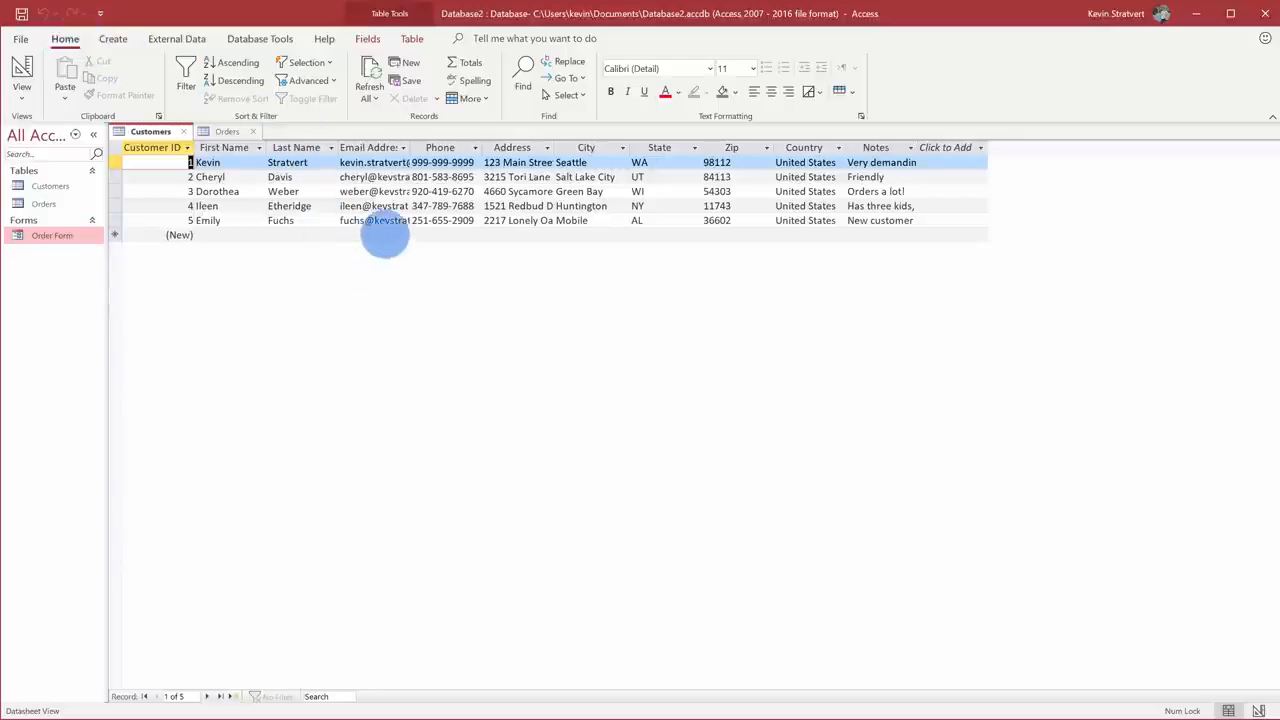
Start a new query in Design View and add the Customers table, enlarging its box to show all fields.
{"action": "left_click", "coordinate": [113, 38]}
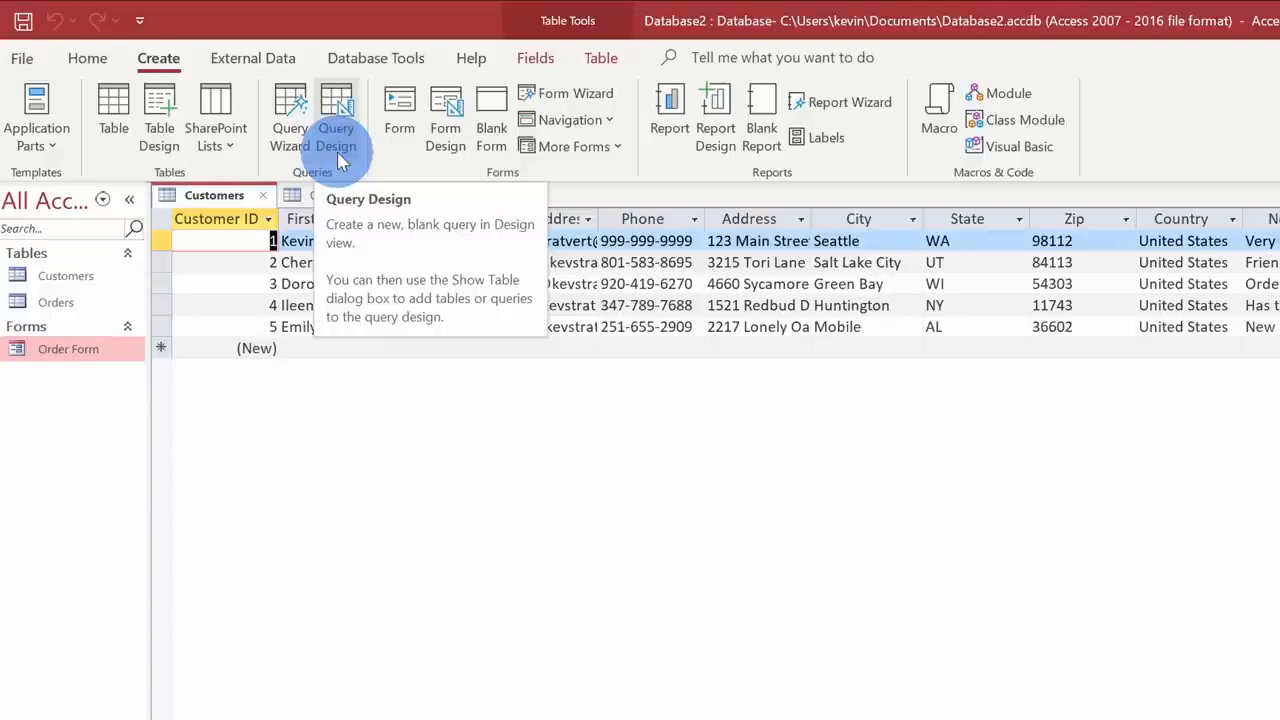
{"action": "left_click", "coordinate": [337, 110]}
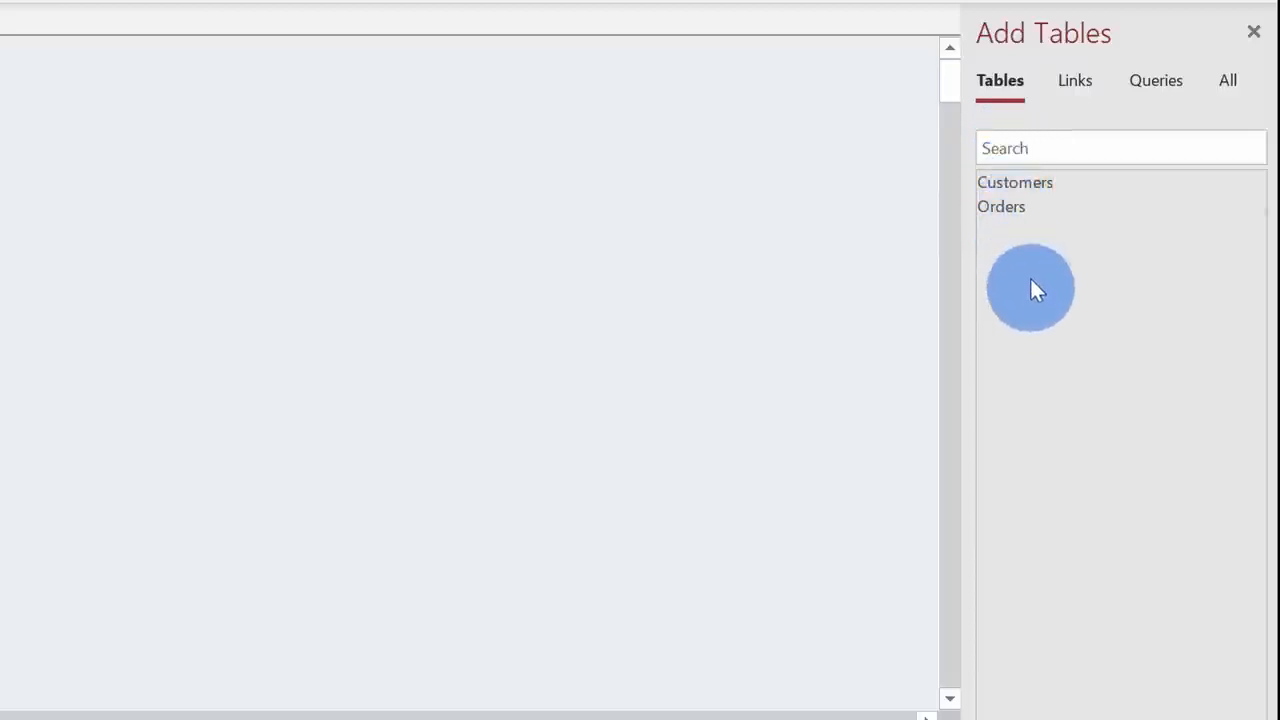
{"action": "left_click_drag", "start_coordinate": [1041, 184], "coordinate": [414, 266]}
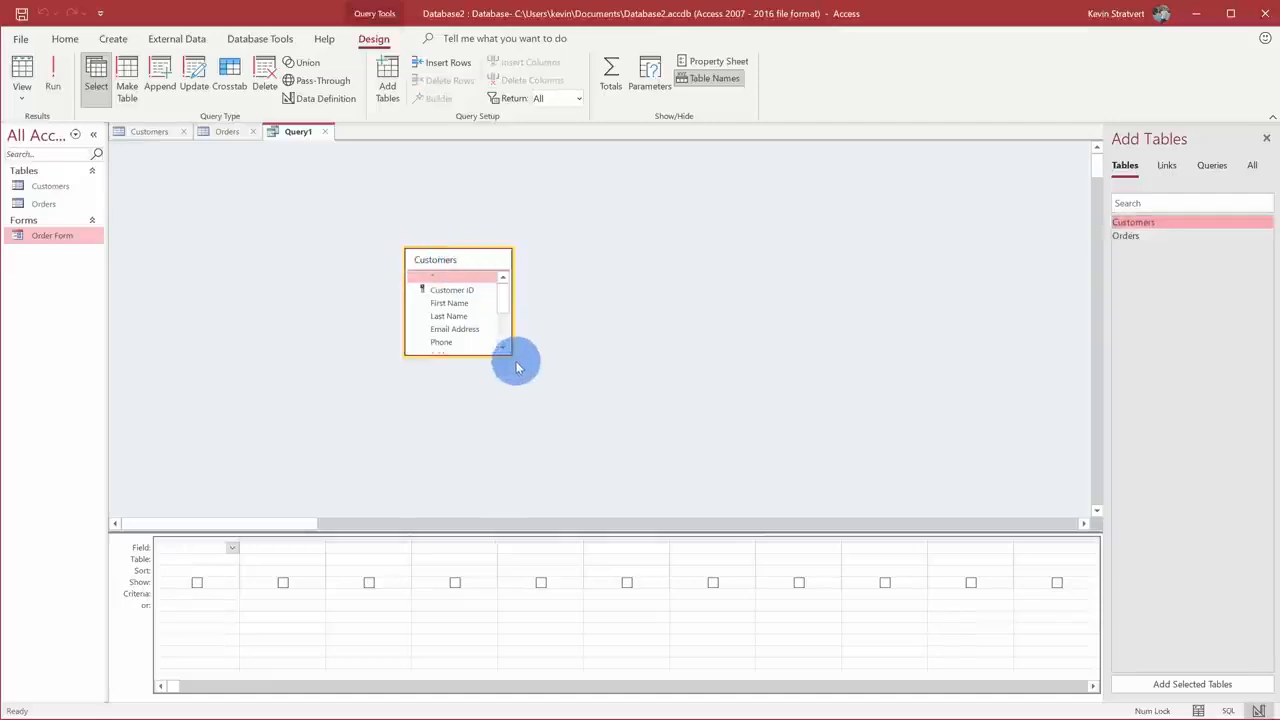
{"action": "left_click_drag", "start_coordinate": [510, 352], "coordinate": [572, 476]}
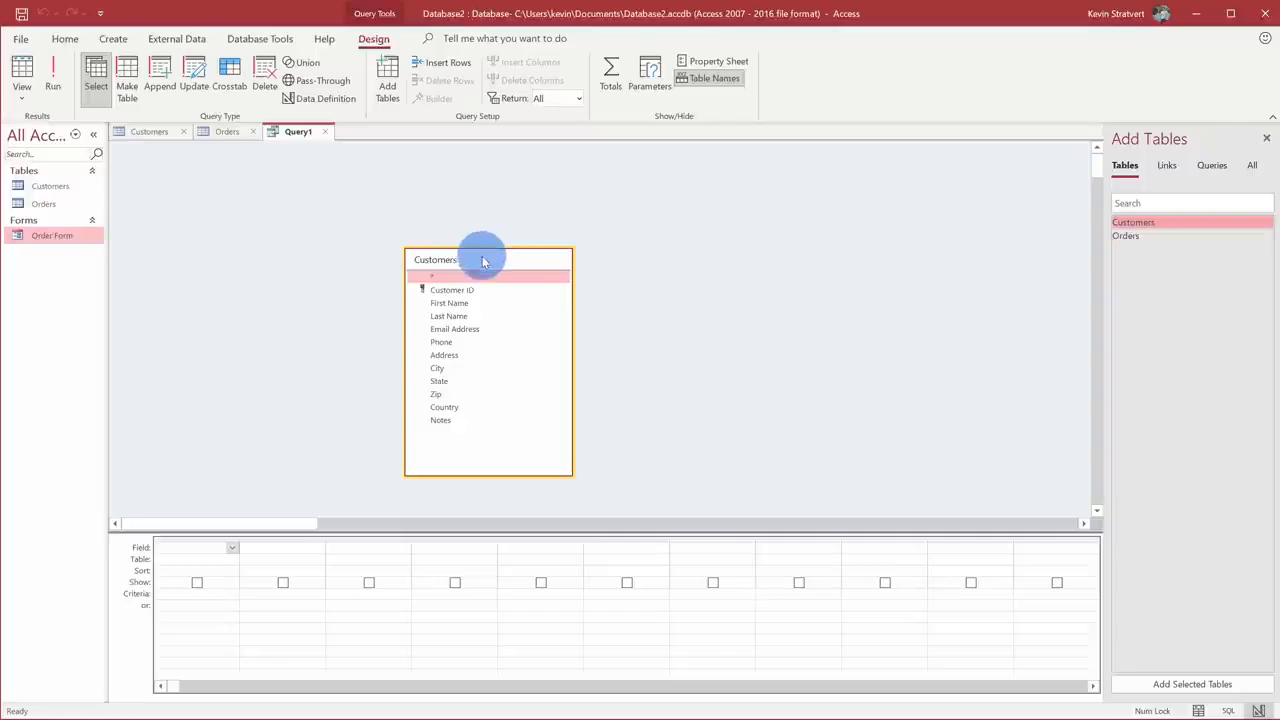
{"action": "left_click_drag", "start_coordinate": [480, 257], "coordinate": [421, 209]}
Add the Orders table to the query, enlarging its box to show all fields and placing it slightly lower beside Customers.
{"action": "left_click", "coordinate": [1133, 238]}
{"action": "left_click_drag", "start_coordinate": [1133, 240], "coordinate": [663, 223]}
{"action": "left_click_drag", "start_coordinate": [722, 318], "coordinate": [760, 398]}
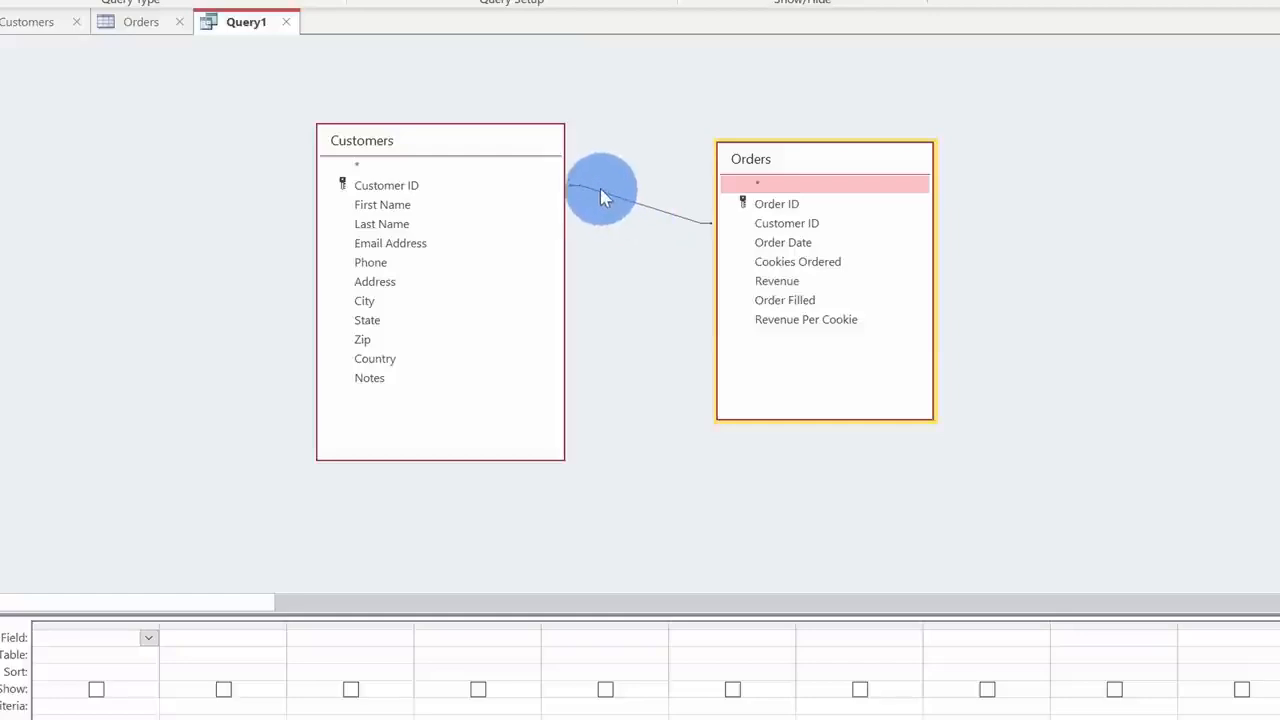
{"action": "left_click_drag", "start_coordinate": [475, 188], "coordinate": [806, 228]}
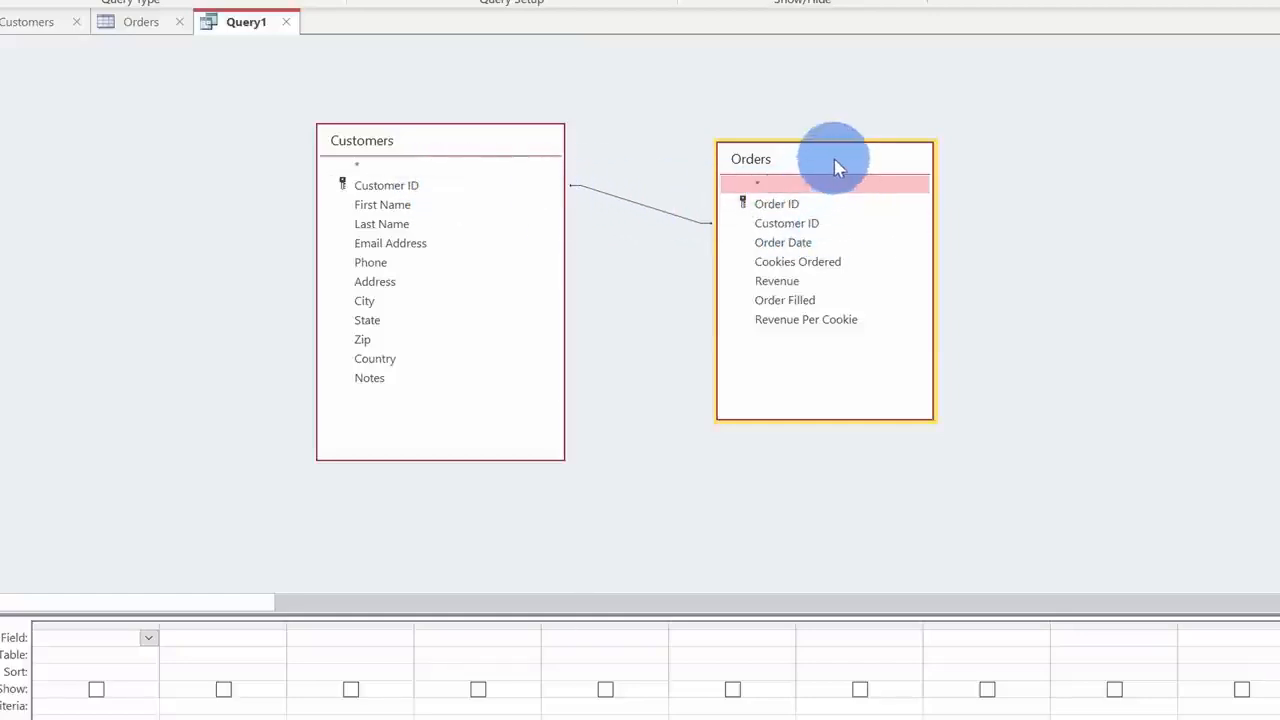
{"action": "left_click_drag", "start_coordinate": [834, 163], "coordinate": [840, 201]}
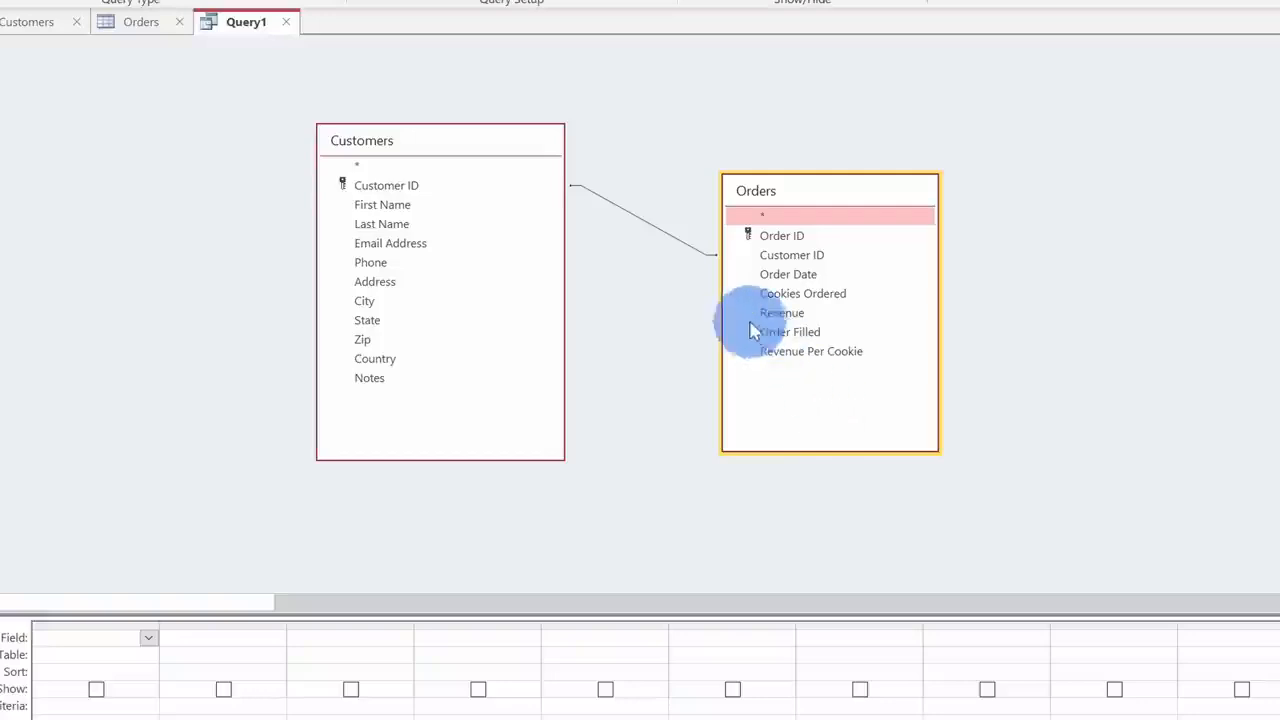
Add the First Name, Last Name, Address, City, State, Zip and Country fields from Customers to the query.
{"action": "left_click", "coordinate": [490, 148]}
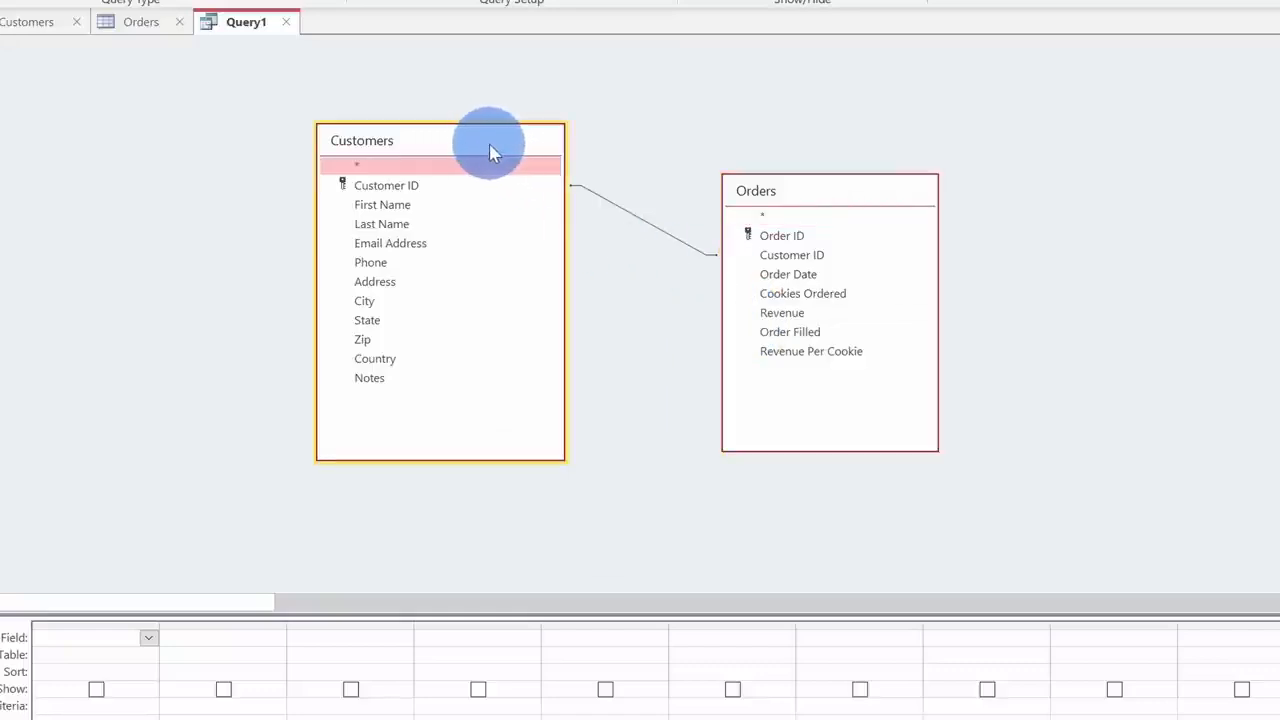
{"action": "double_click", "coordinate": [427, 212]}
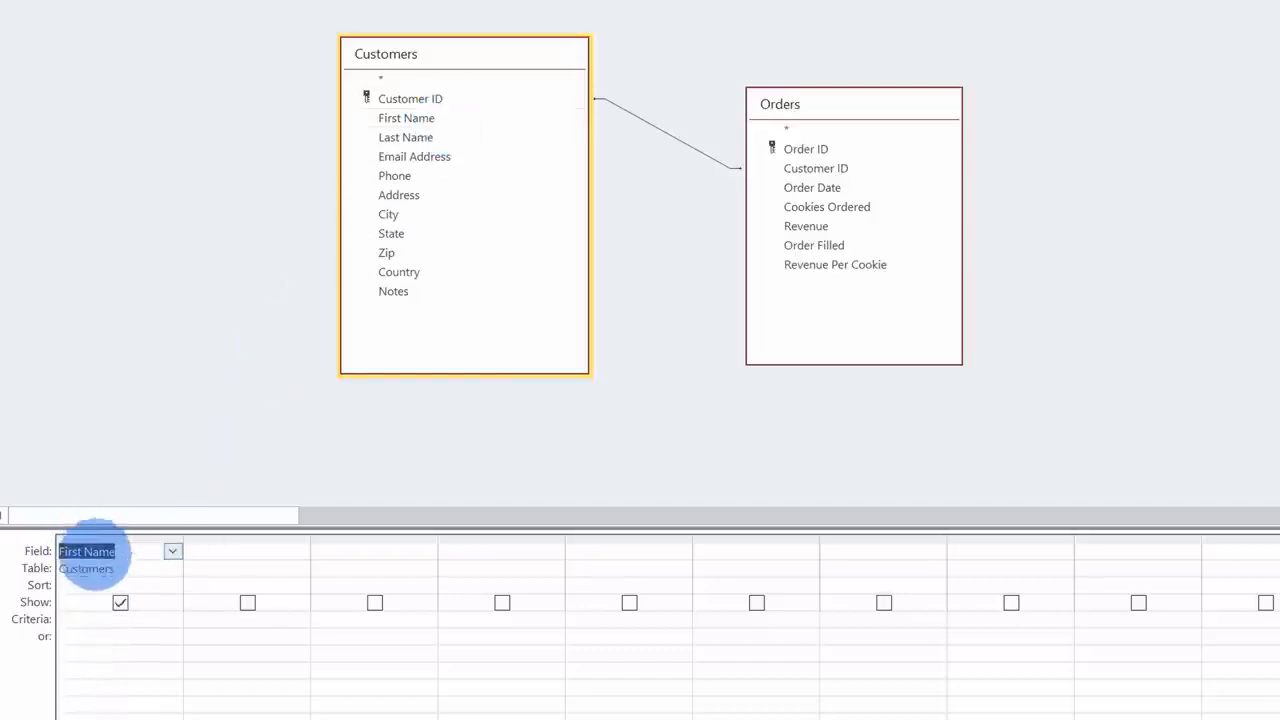
{"action": "double_click", "coordinate": [424, 140]}
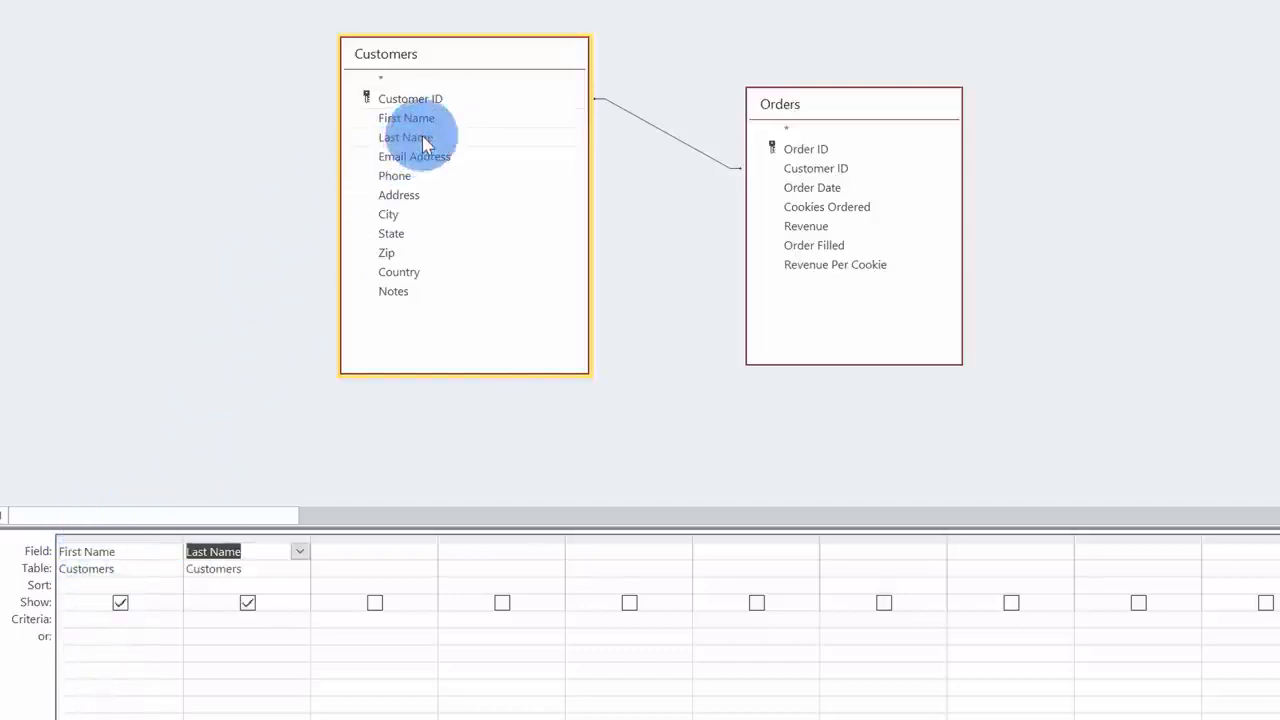
{"action": "double_click", "coordinate": [421, 196]}
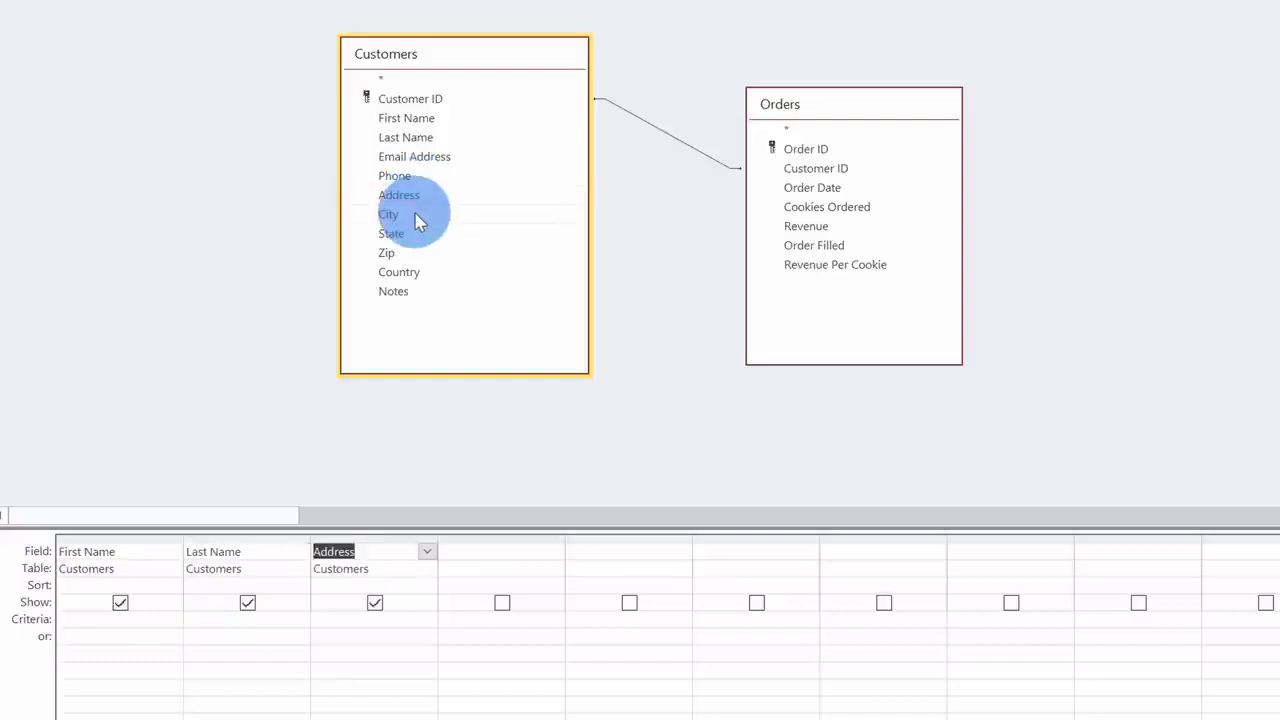
{"action": "double_click", "coordinate": [423, 214]}
{"action": "double_click", "coordinate": [420, 234]}
{"action": "double_click", "coordinate": [417, 254]}
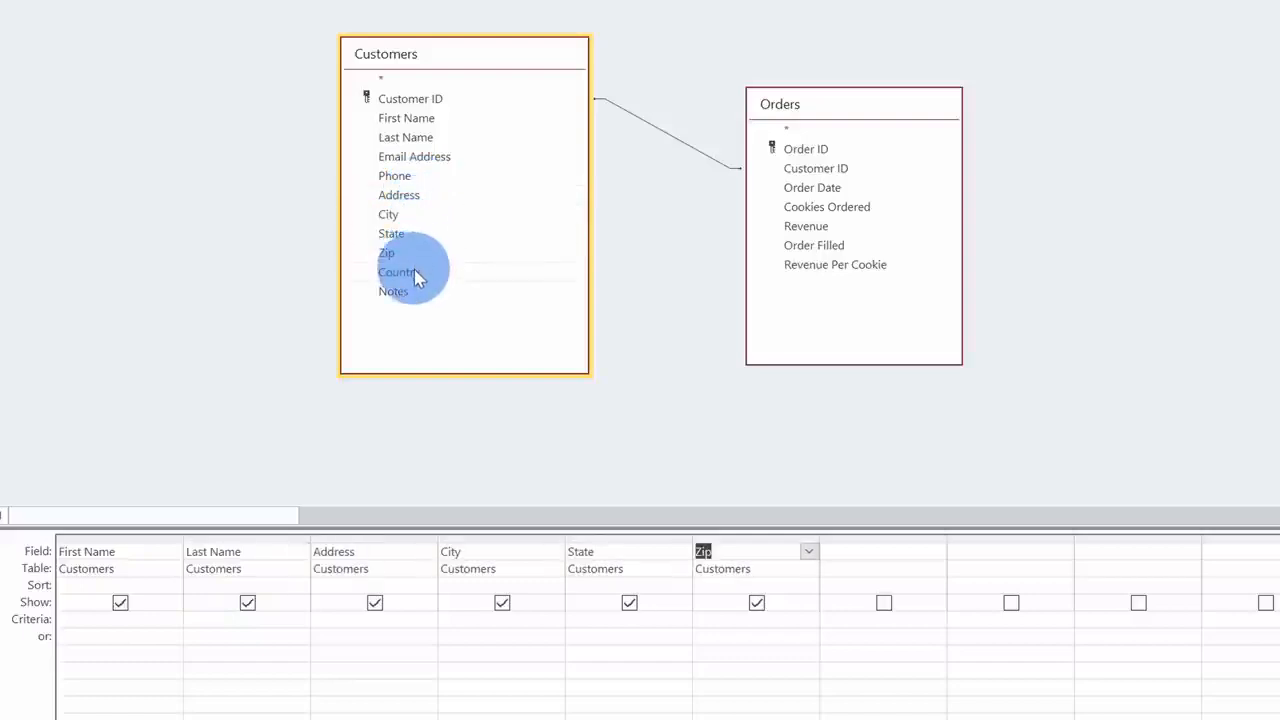
{"action": "double_click", "coordinate": [419, 272]}
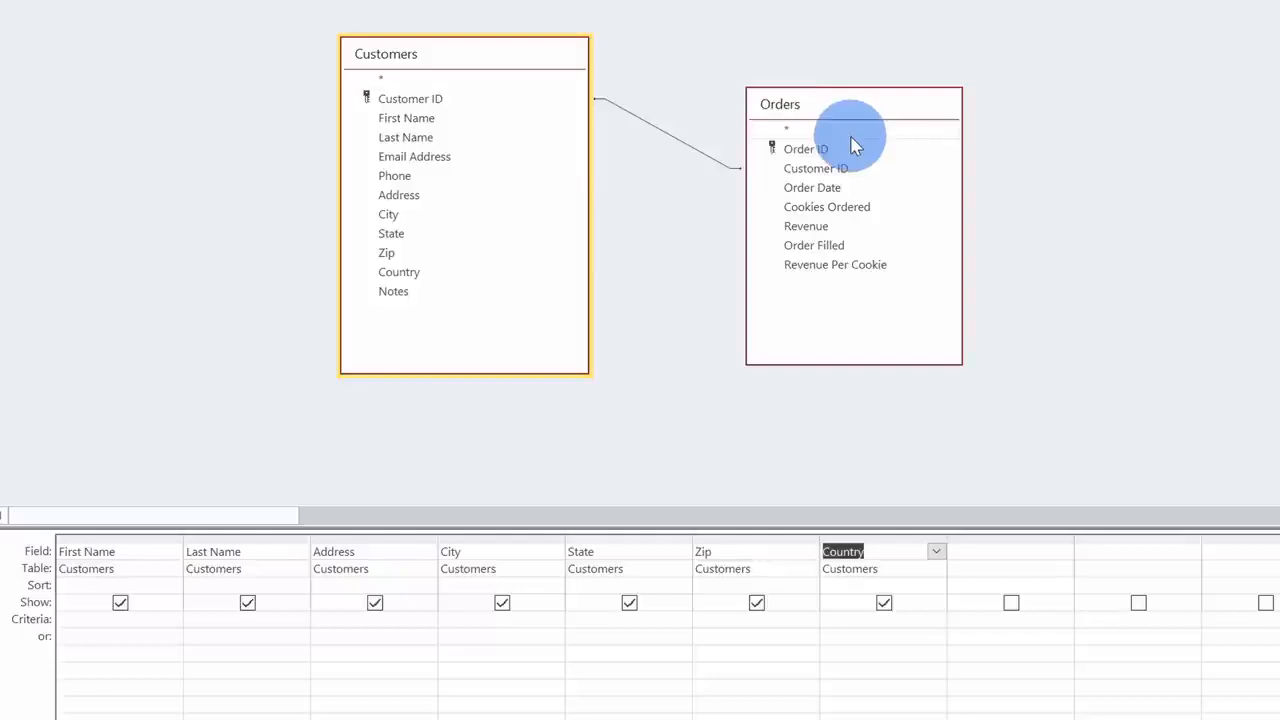
Add the Order Date, Cookies Ordered and Order Filled fields from Orders to the query.
{"action": "double_click", "coordinate": [847, 193]}
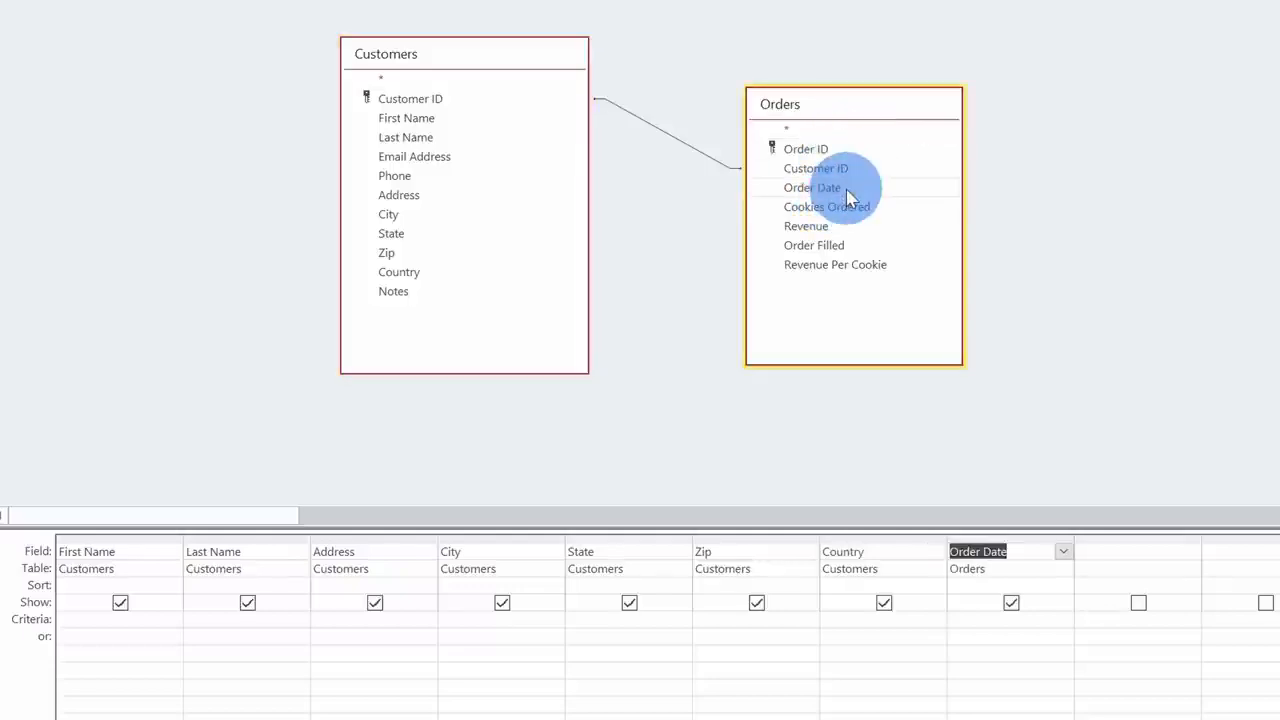
{"action": "double_click", "coordinate": [852, 210]}
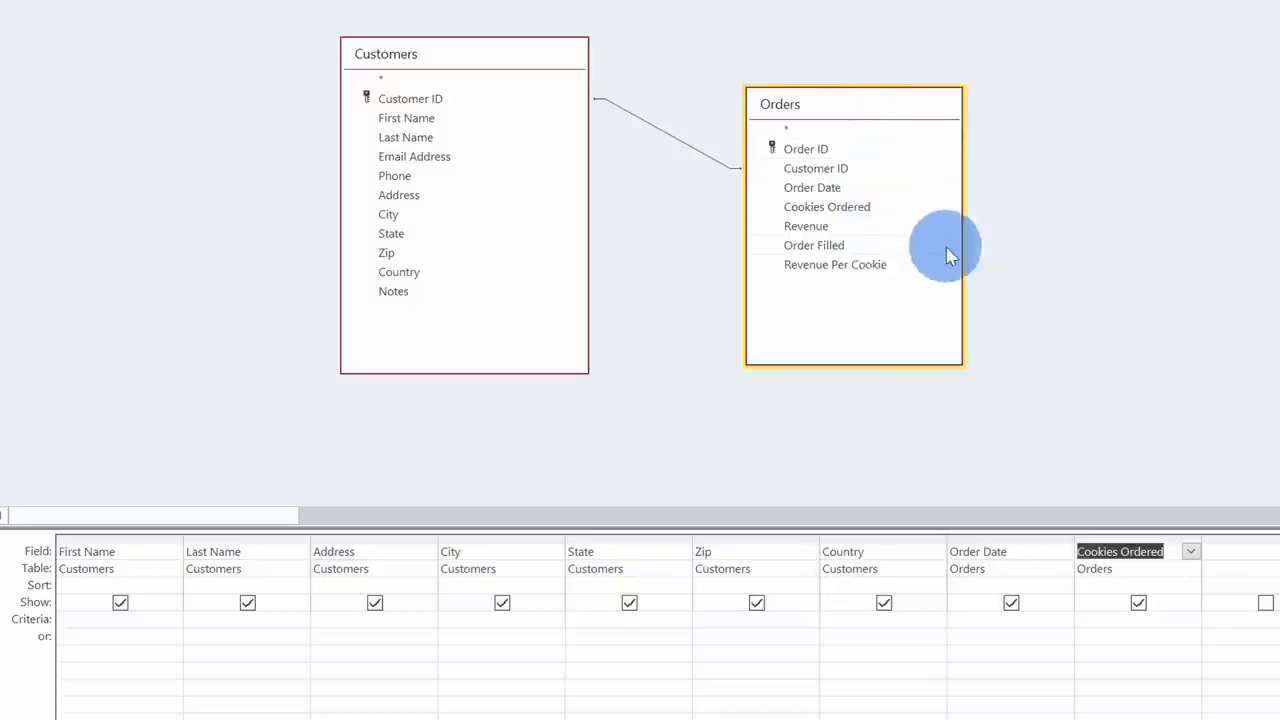
{"action": "double_click", "coordinate": [886, 250]}
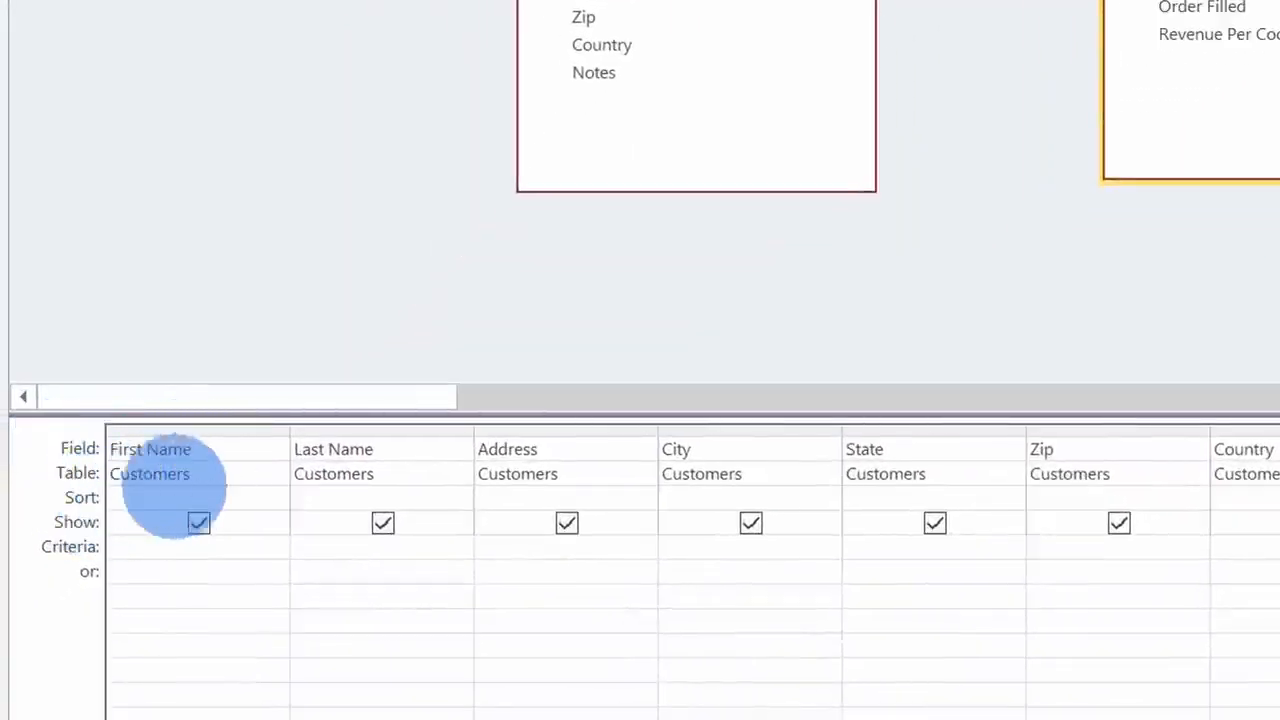
Limit the query to unfilled orders with the criterion =No on Order Filled, and show the results in Datasheet View.
{"action": "left_click", "coordinate": [384, 524]}
{"action": "left_click", "coordinate": [384, 524]}
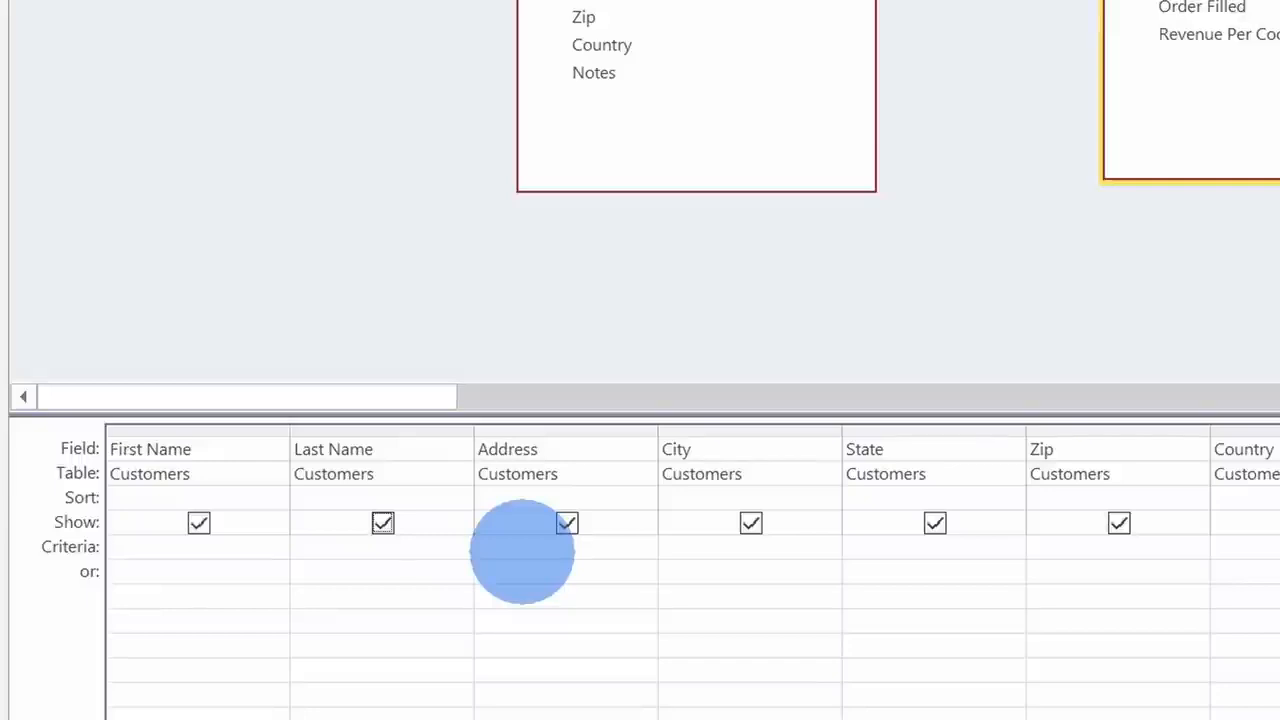
{"action": "left_click", "coordinate": [830, 548]}
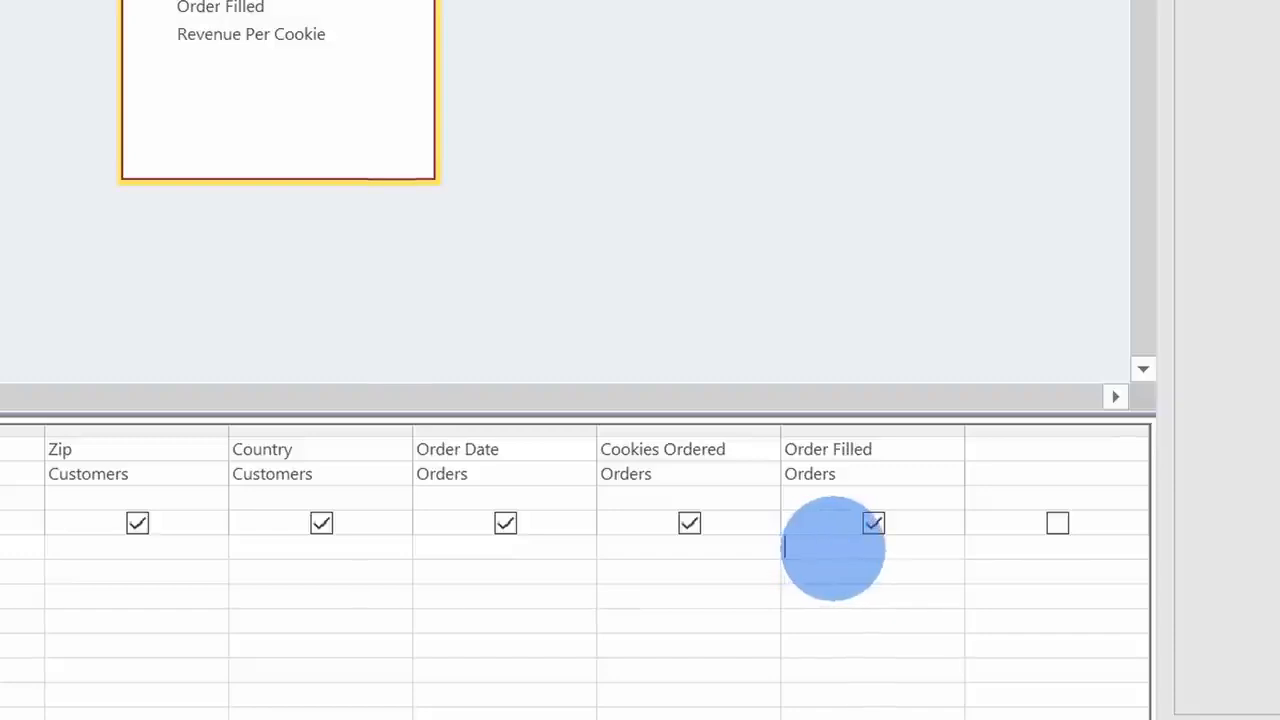
{"action": "type", "text": "=No"}
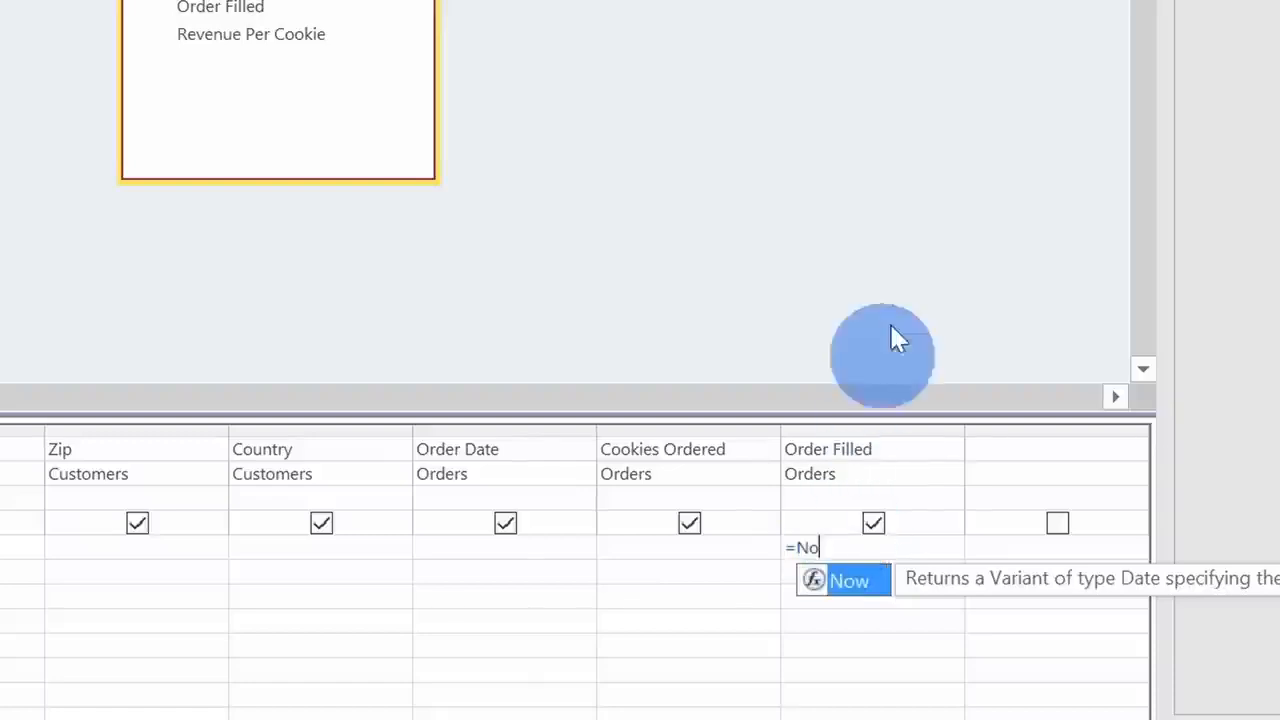
{"action": "left_click", "coordinate": [906, 280]}
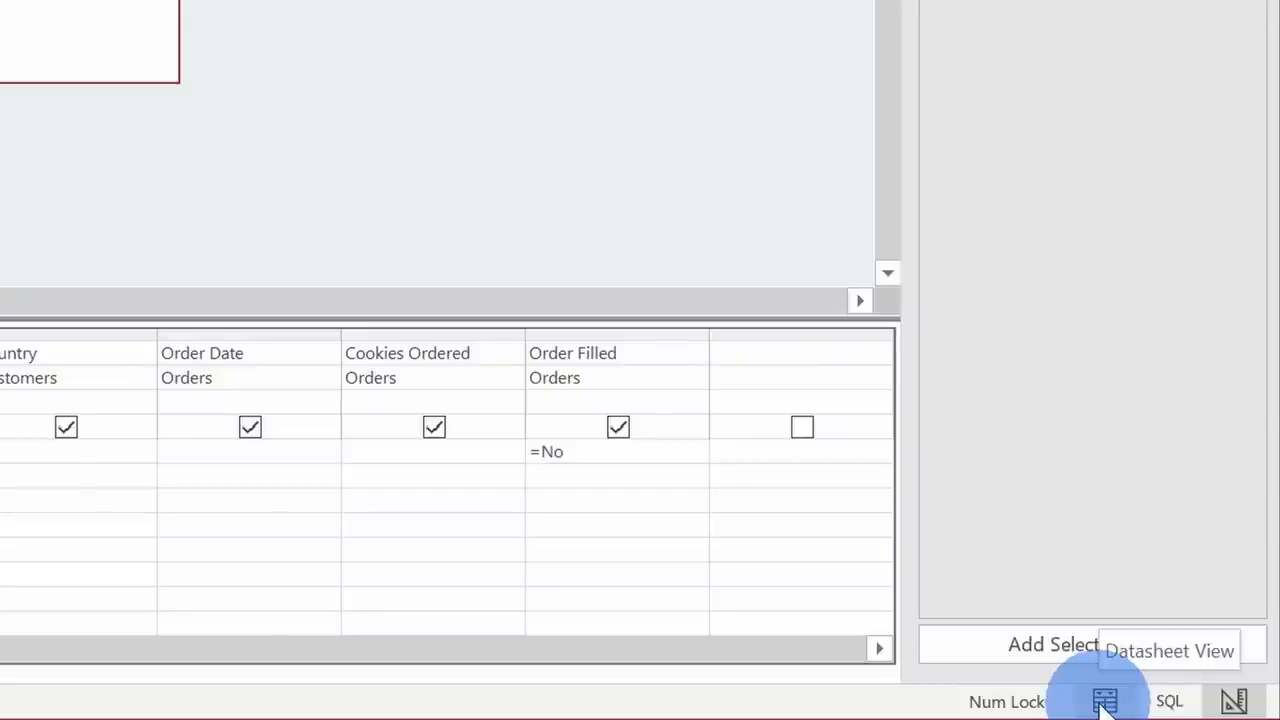
{"action": "left_click", "coordinate": [1104, 700]}
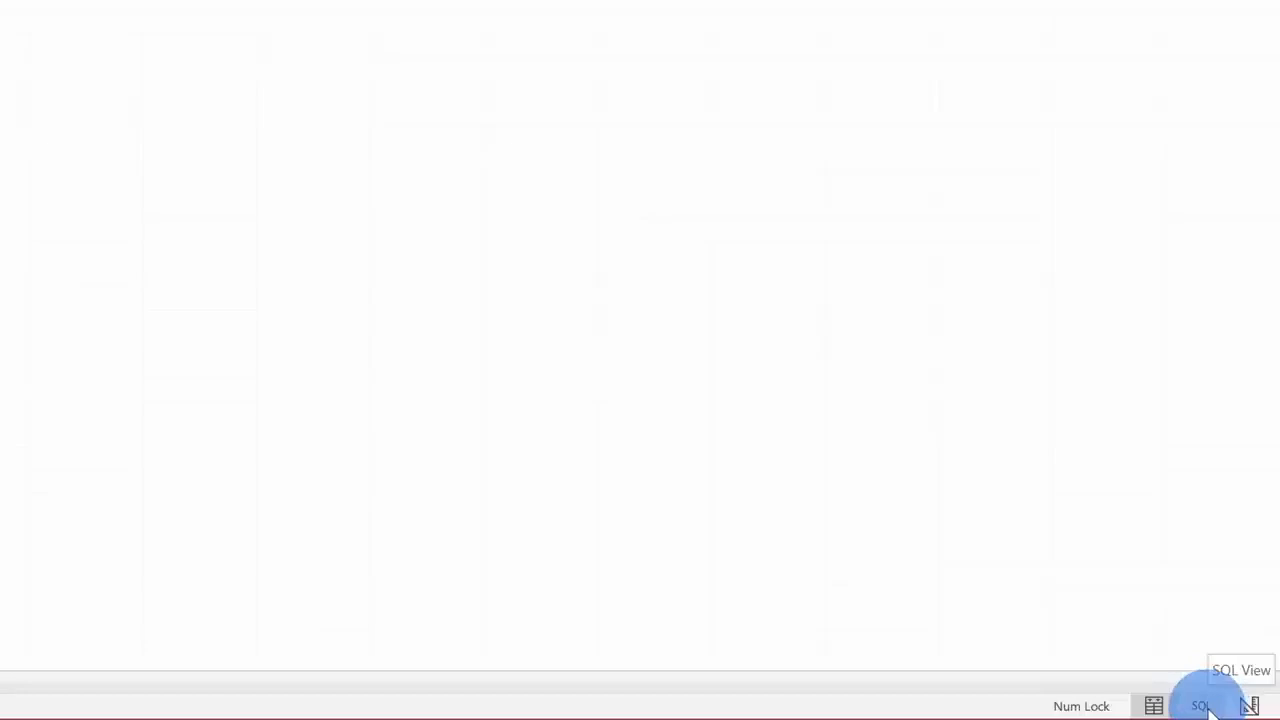
Show the query in SQL View and examine the field list of its SELECT statement.
{"action": "left_click", "coordinate": [1206, 706]}
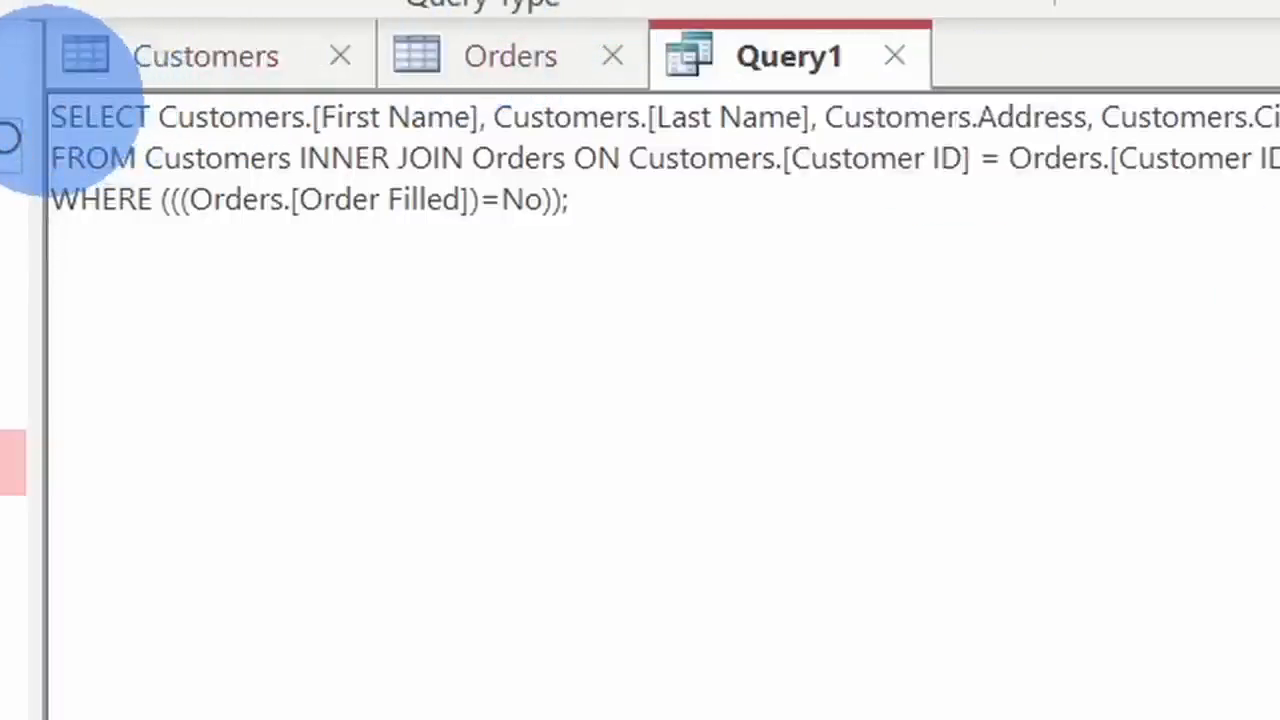
{"action": "left_click_drag", "start_coordinate": [50, 117], "coordinate": [1279, 117]}
{"action": "left_click", "coordinate": [340, 117]}
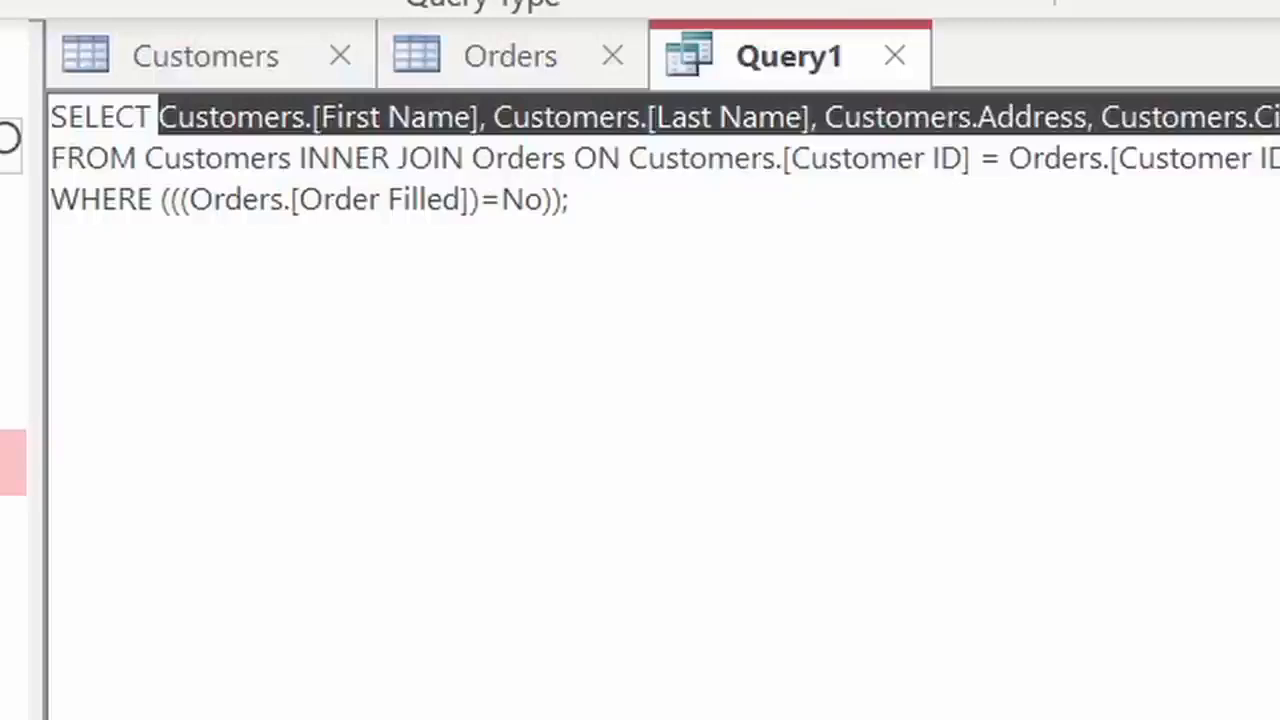
Examine the FROM clause's Customers and Orders join and the WHERE condition on Order Filled, then select the whole SQL statement.
{"action": "left_click", "coordinate": [1279, 117]}
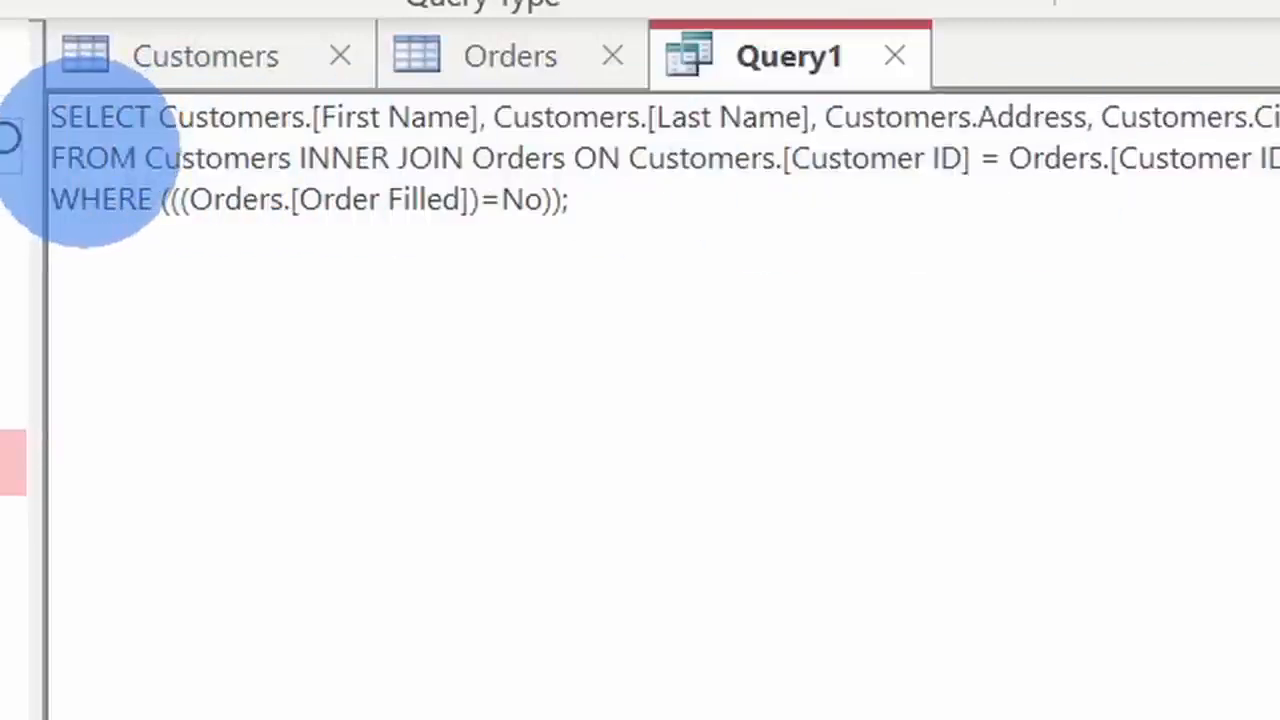
{"action": "double_click", "coordinate": [218, 158]}
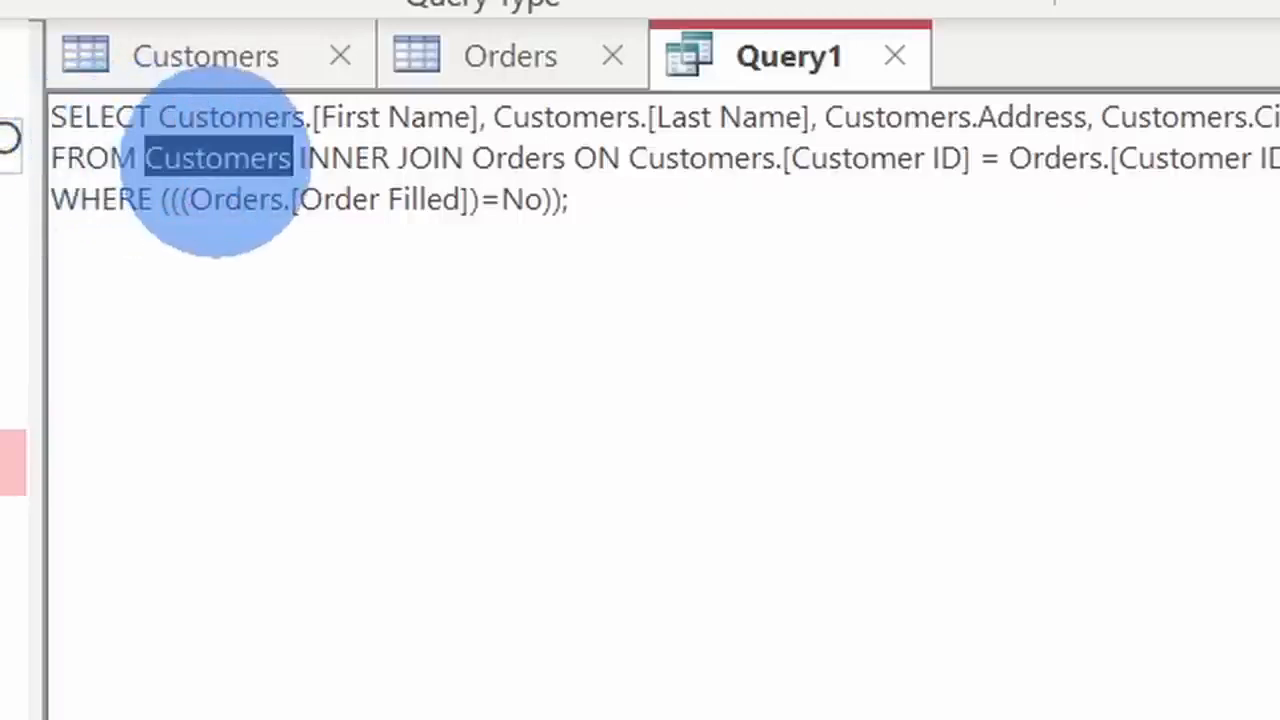
{"action": "double_click", "coordinate": [519, 158]}
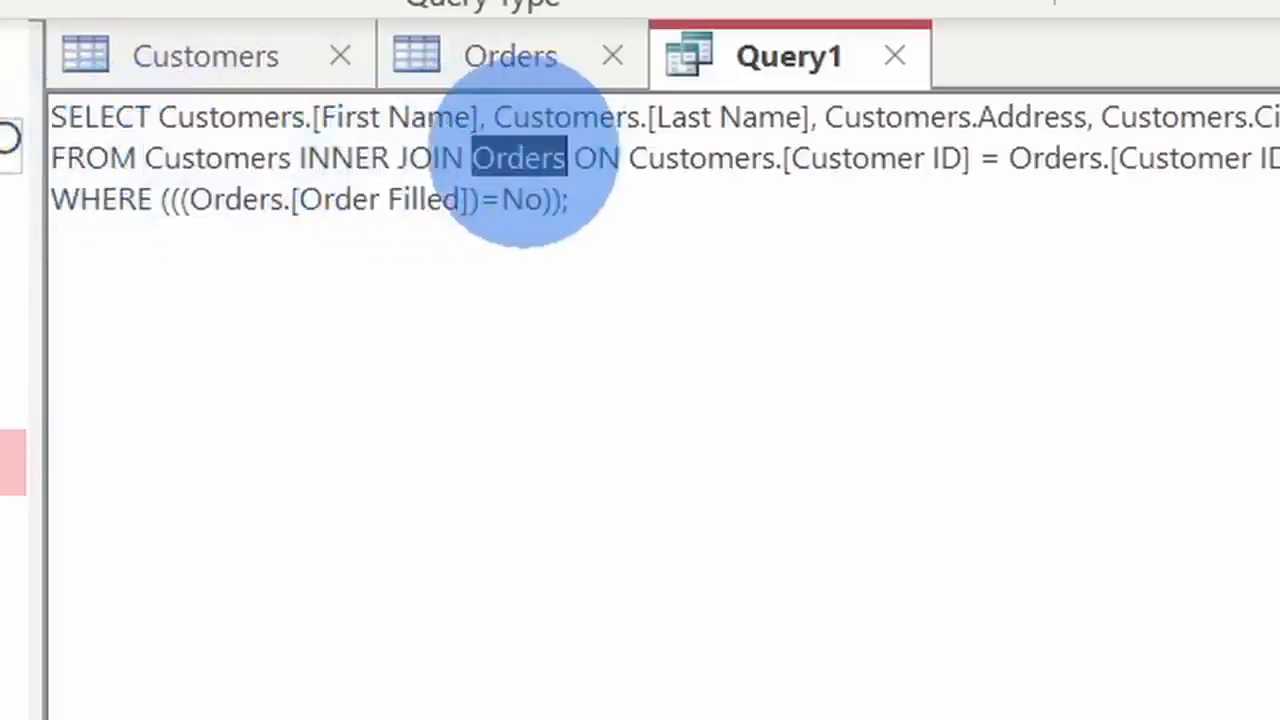
{"action": "left_click_drag", "start_coordinate": [629, 158], "coordinate": [1279, 158]}
{"action": "left_click", "coordinate": [1279, 200]}
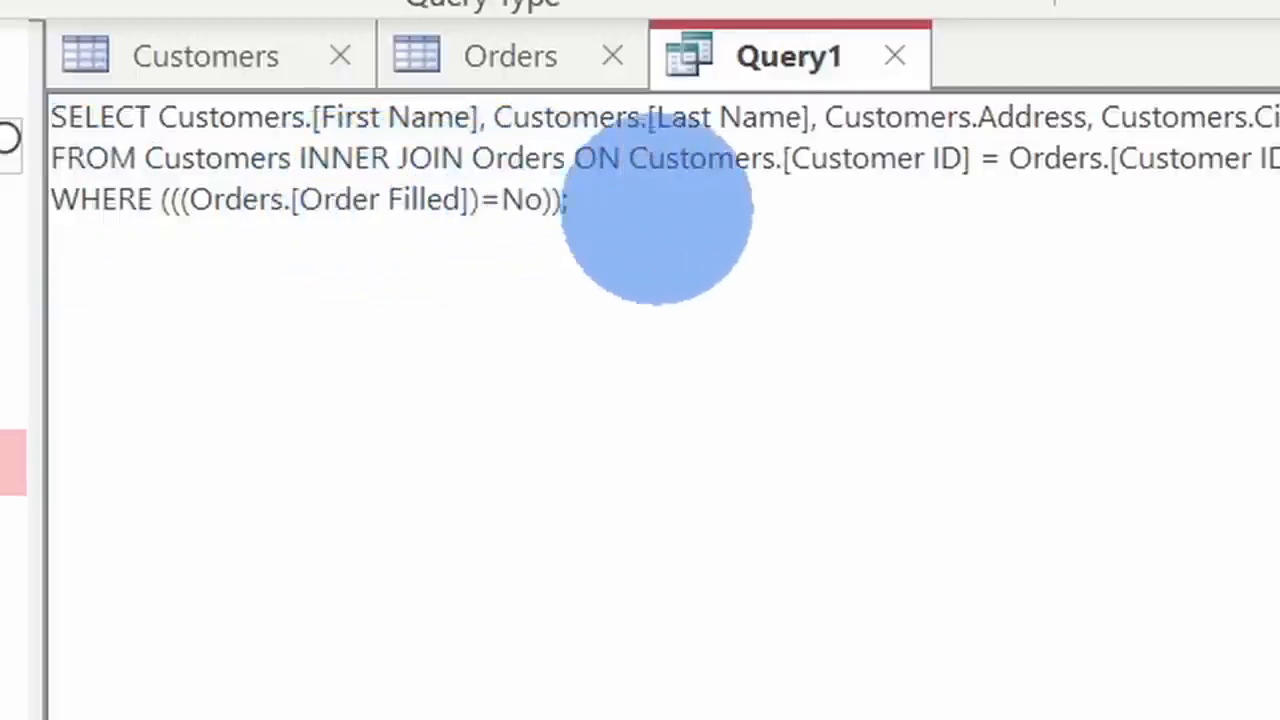
{"action": "key", "text": "ctrl+a"}
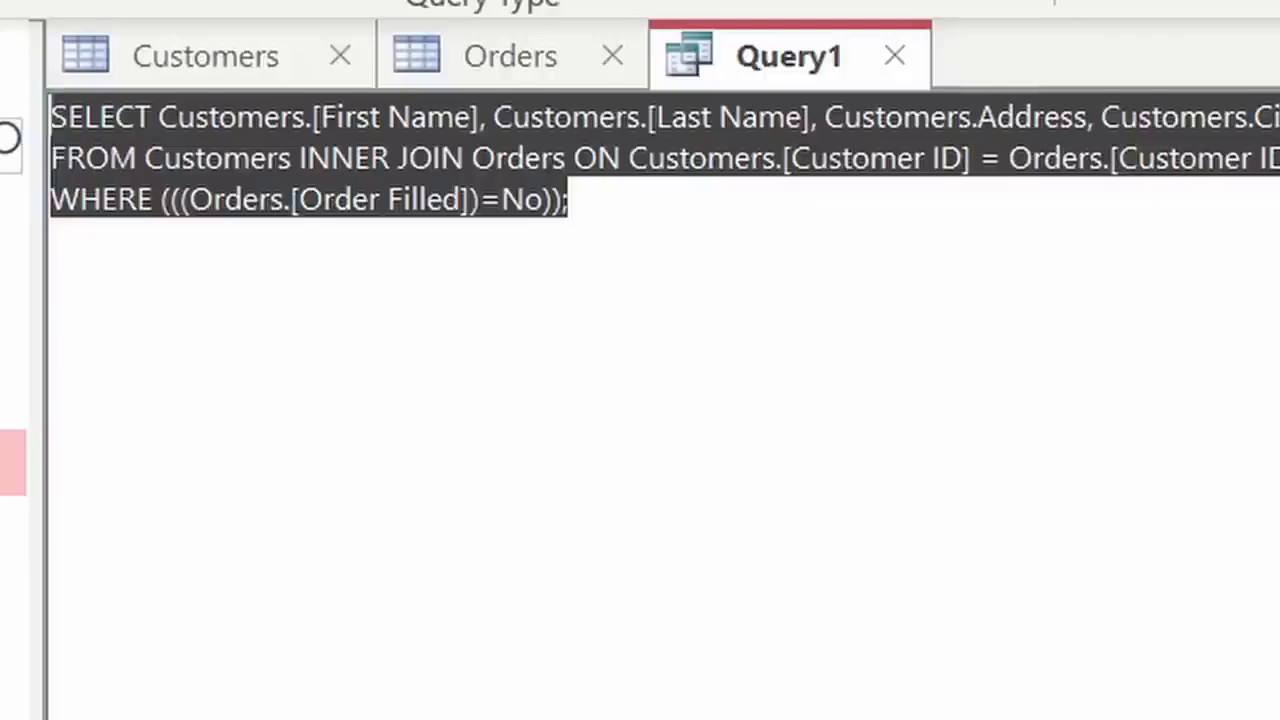
Compare the query's Design View with its SQL statement, ending in SQL View.
{"action": "left_click", "coordinate": [1258, 710]}
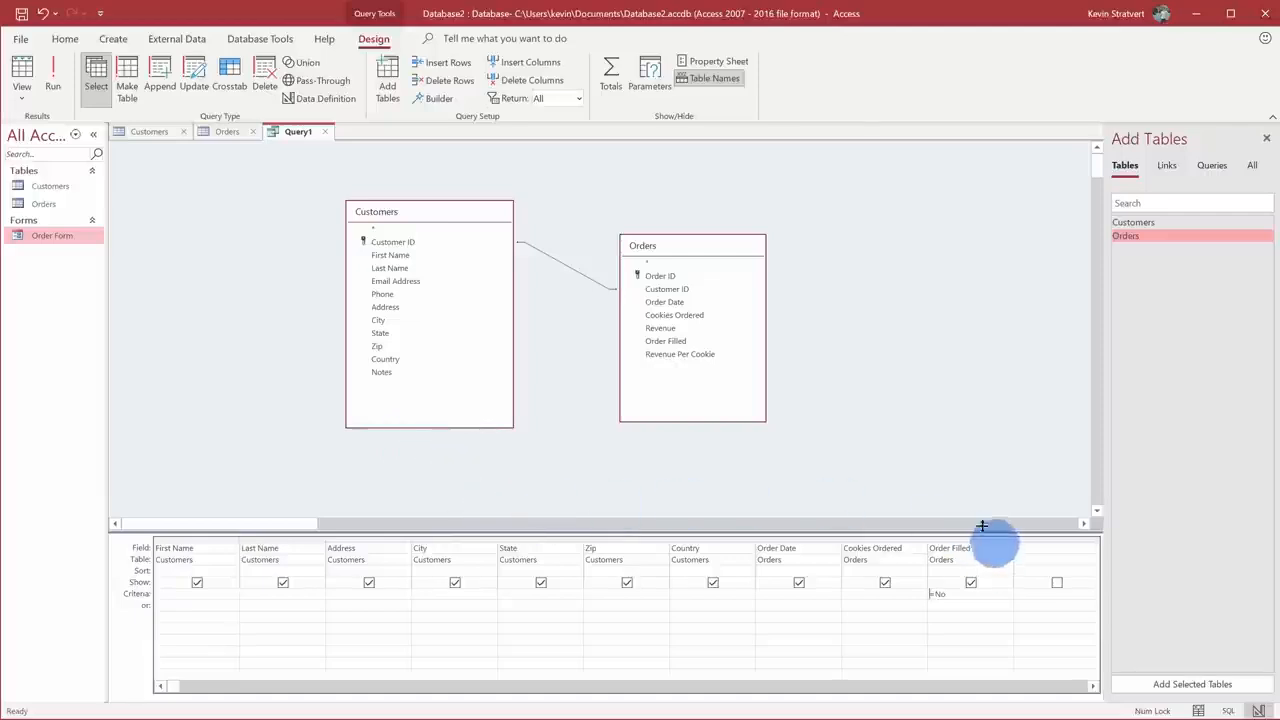
{"action": "left_click", "coordinate": [1228, 710]}
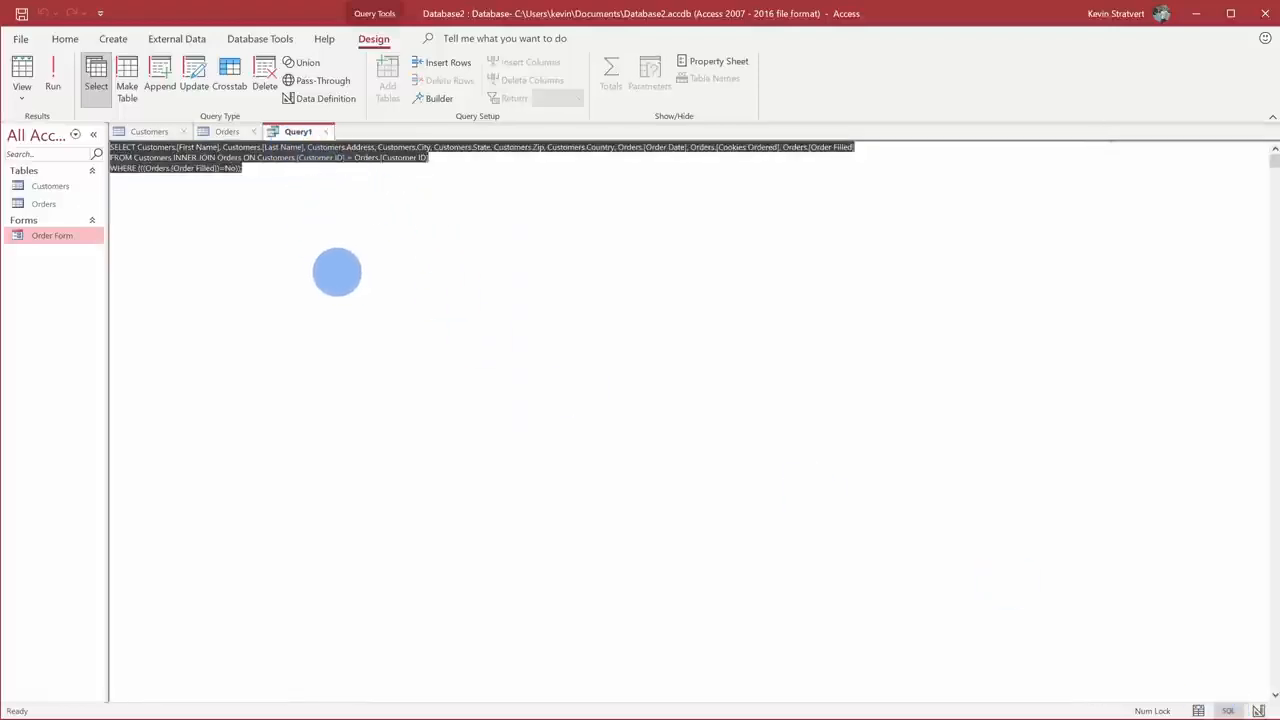
{"action": "left_click", "coordinate": [346, 262]}
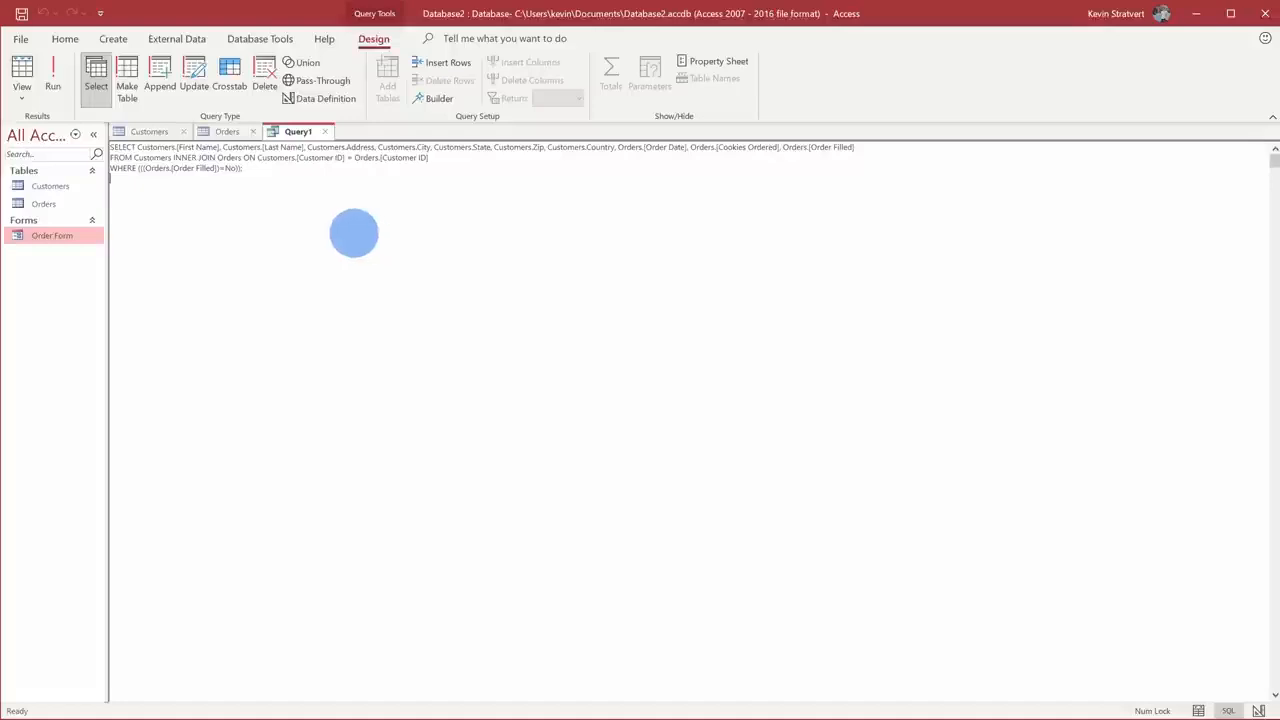
Close the query, saving it as Unfilled orders, and reopen the saved query to show its records.
{"action": "left_click", "coordinate": [324, 131]}
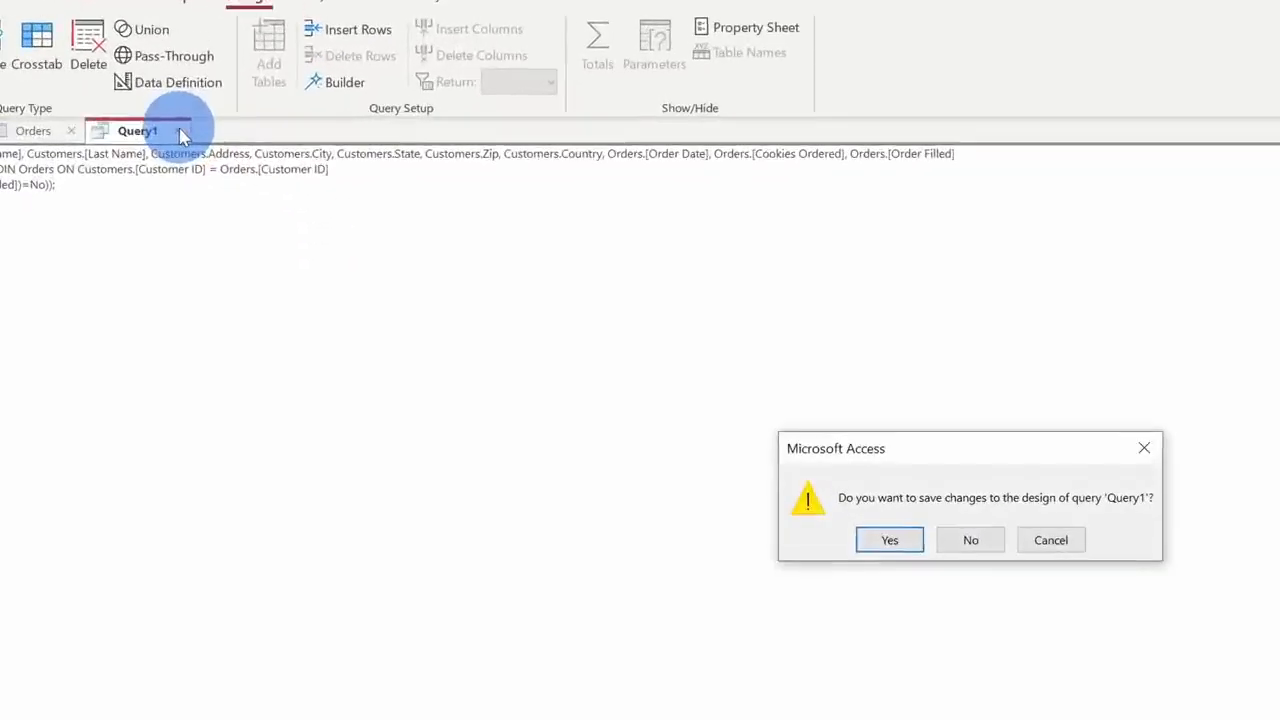
{"action": "left_click", "coordinate": [880, 545]}
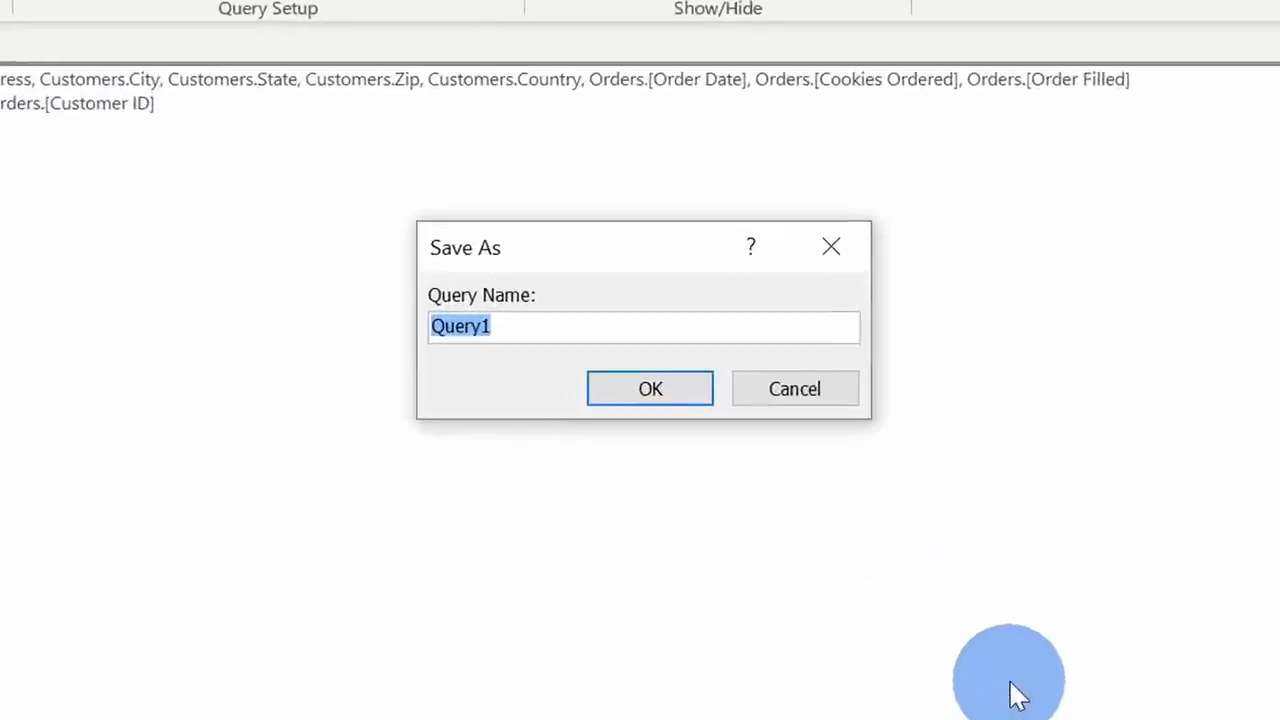
{"action": "type", "text": "Unfilled orders"}
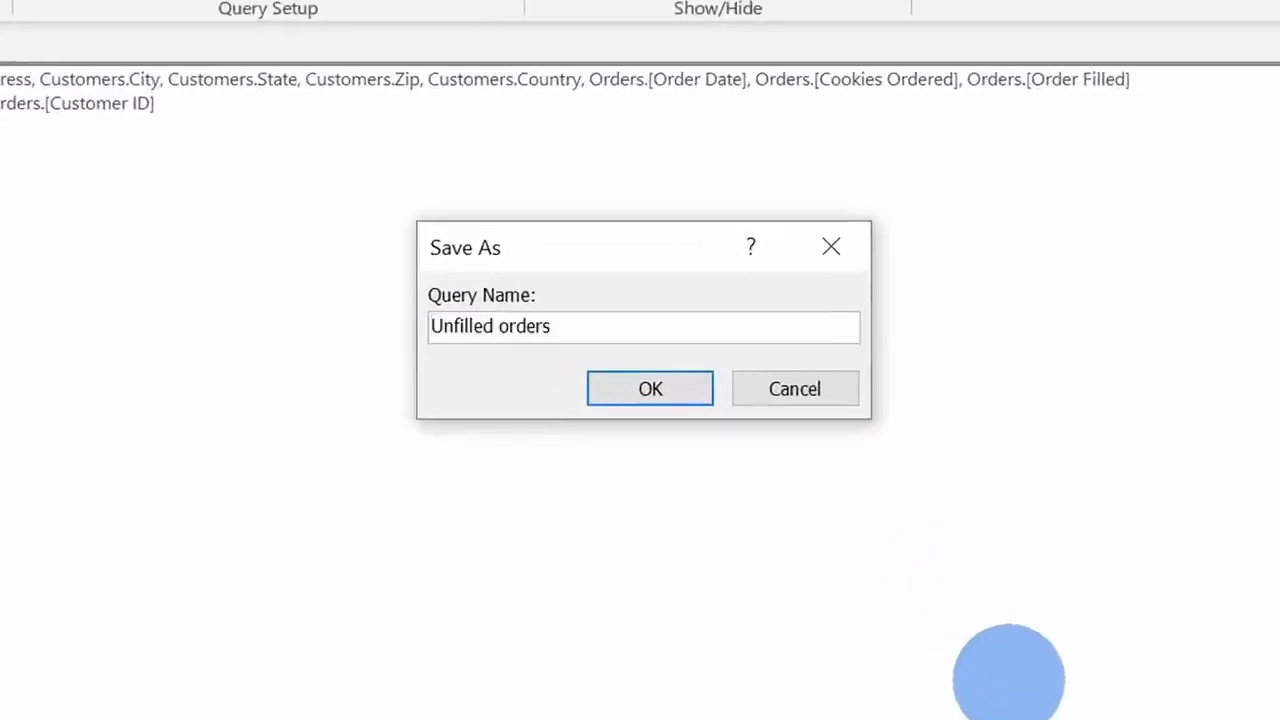
{"action": "left_click", "coordinate": [645, 390]}
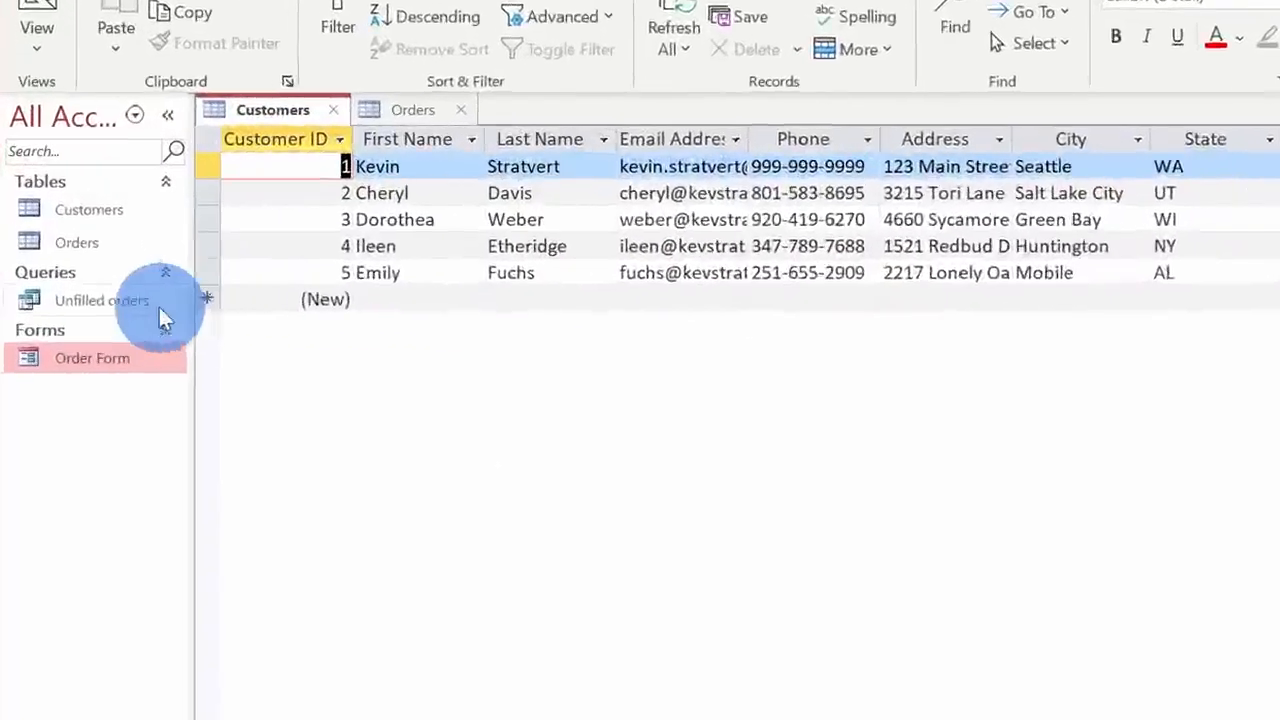
{"action": "double_click", "coordinate": [100, 323]}
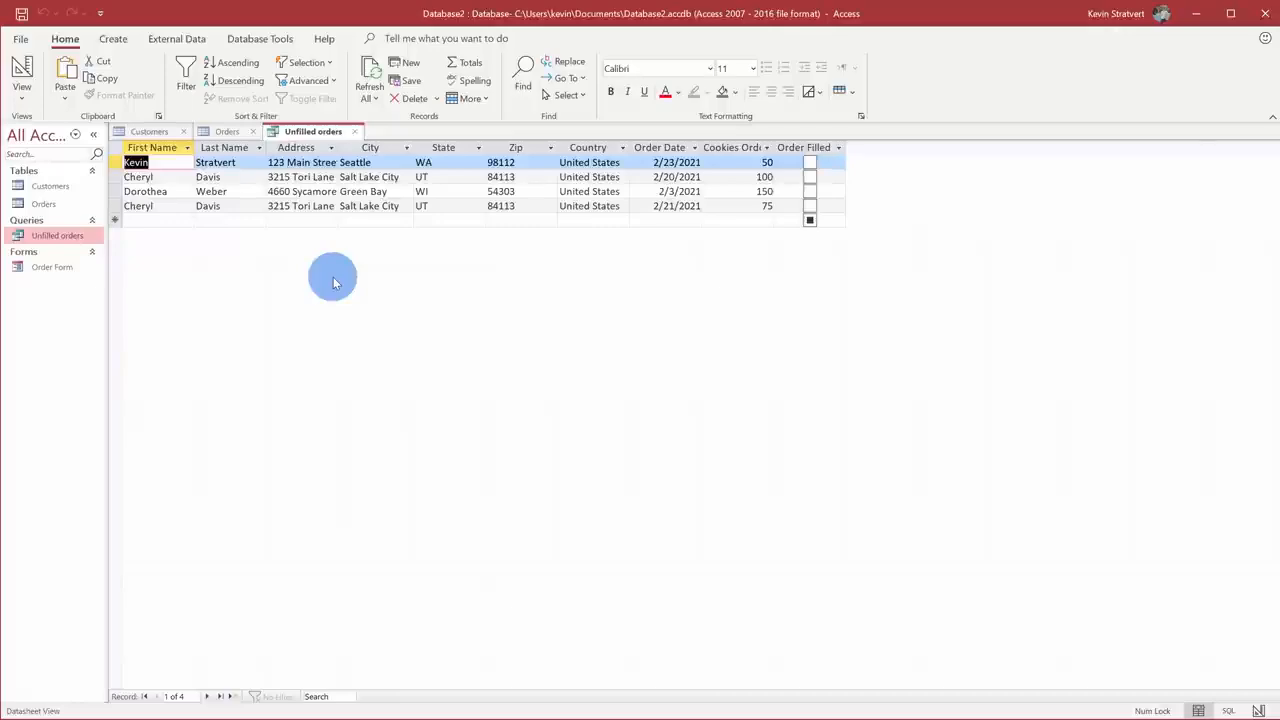
Create a report based on the Unfilled orders query and look across all of its columns.
{"action": "left_click", "coordinate": [116, 40]}
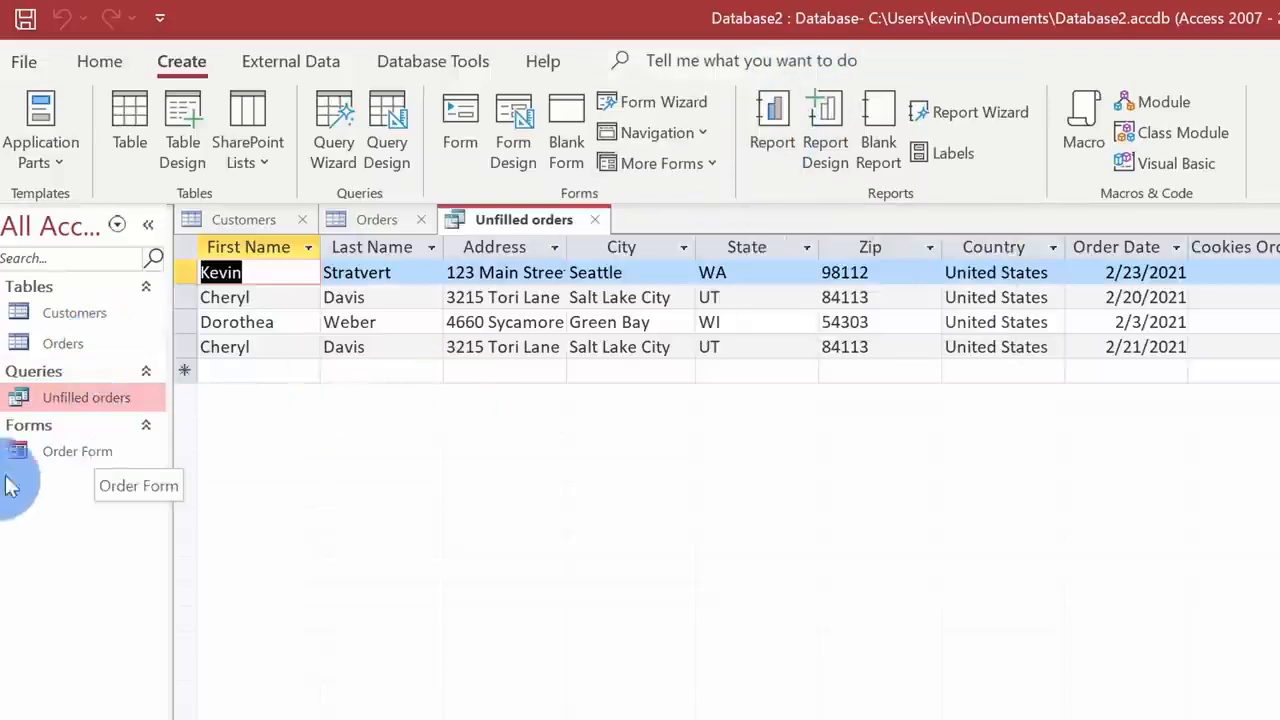
{"action": "left_click", "coordinate": [83, 397]}
{"action": "left_click", "coordinate": [767, 127]}
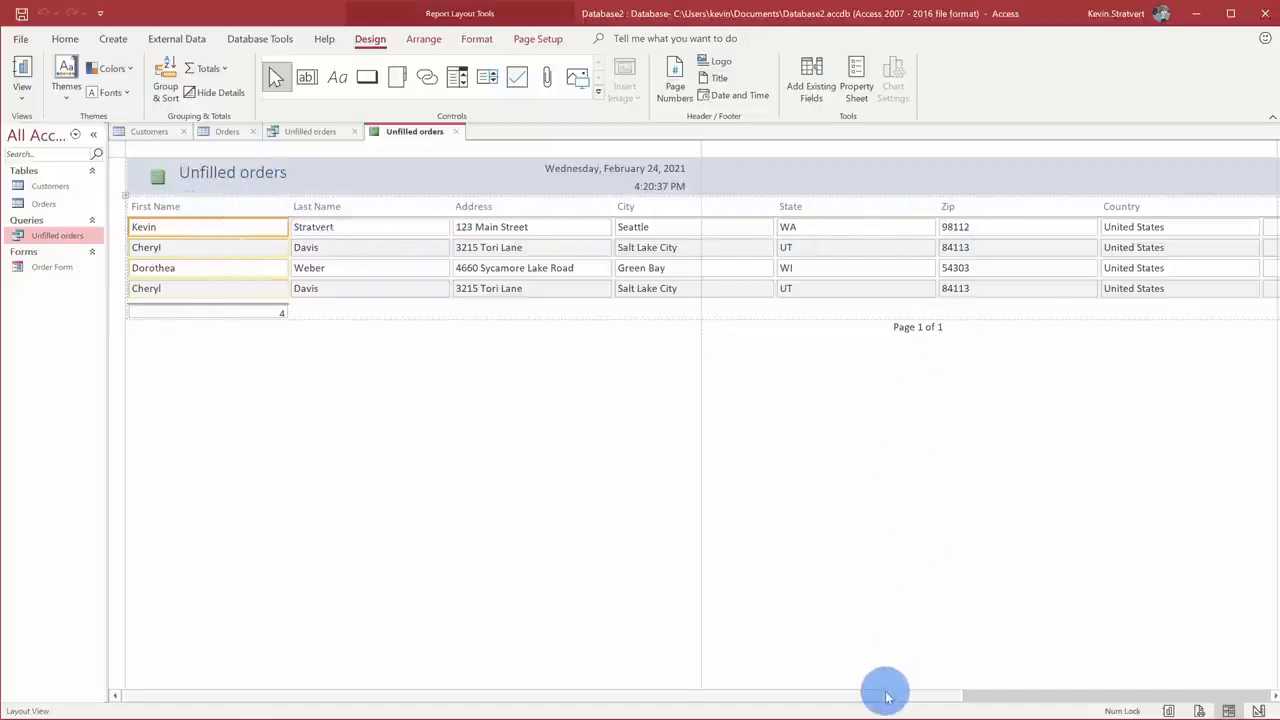
{"action": "left_click_drag", "start_coordinate": [886, 693], "coordinate": [1186, 686]}
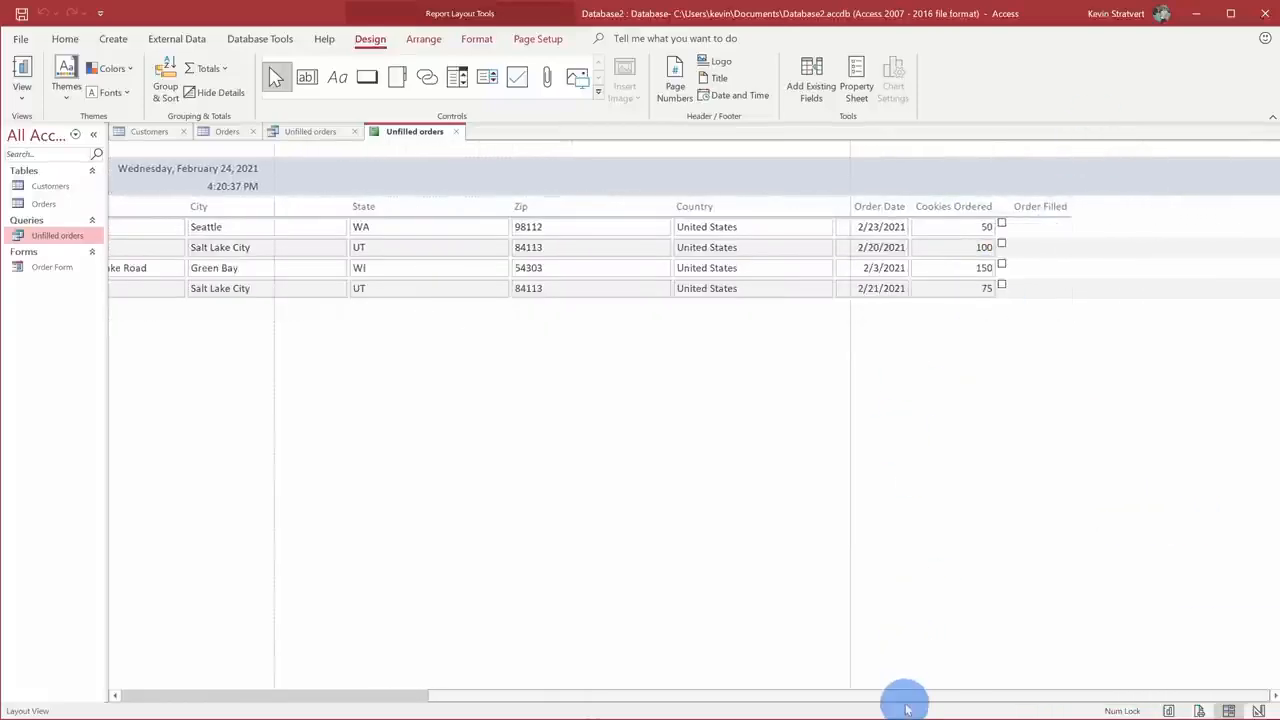
{"action": "left_click_drag", "start_coordinate": [851, 694], "coordinate": [376, 695]}
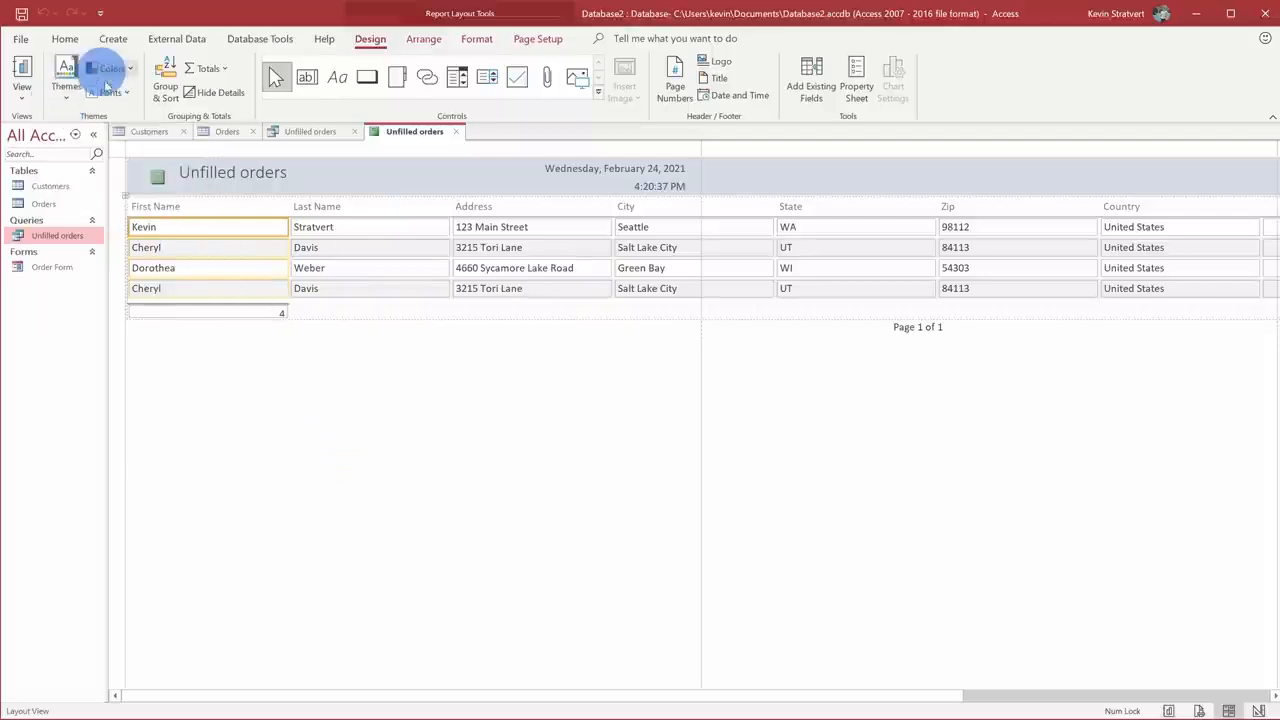
View the report in Report View and Design View, and return it to Layout View.
{"action": "left_click", "coordinate": [1169, 710]}
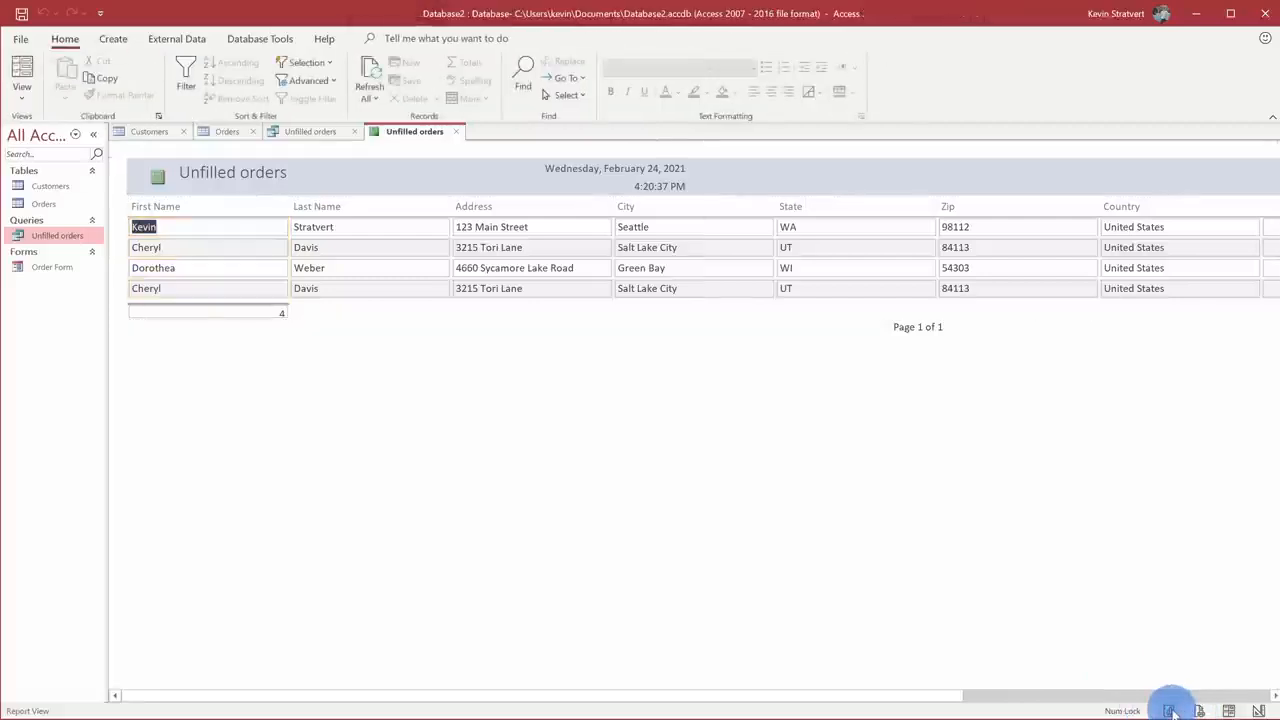
{"action": "left_click", "coordinate": [1258, 710]}
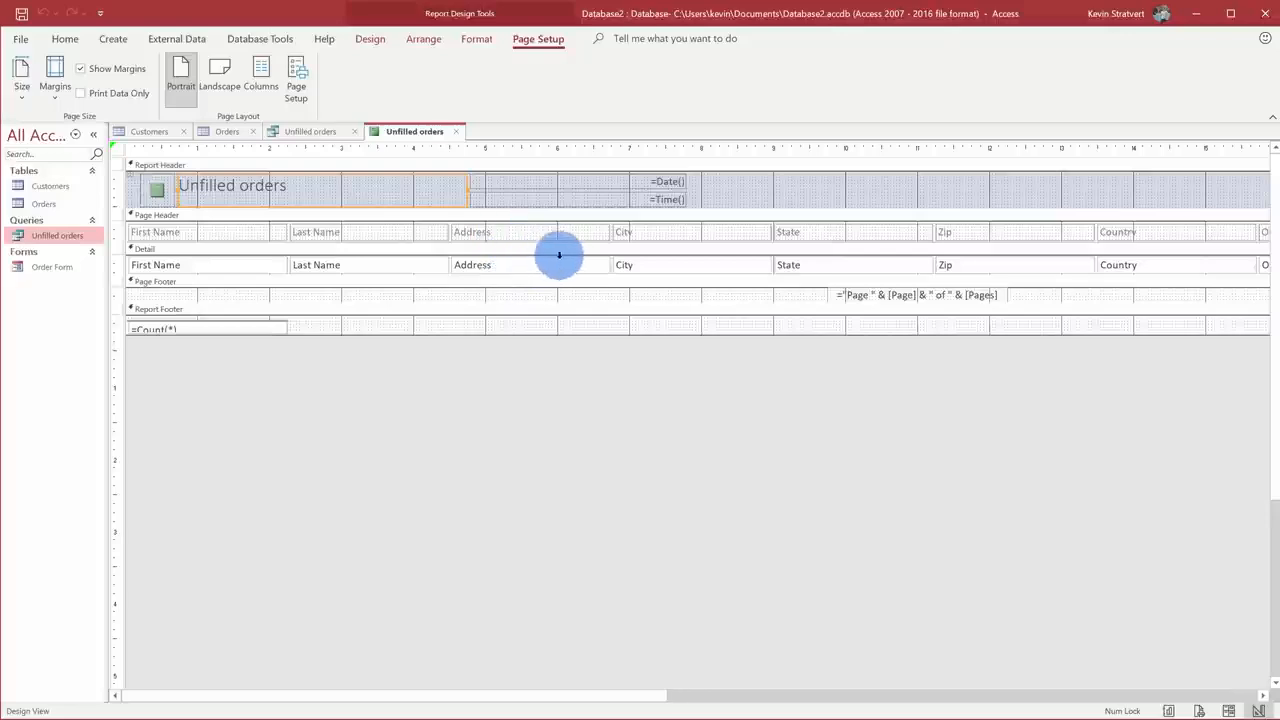
{"action": "left_click", "coordinate": [1229, 709]}
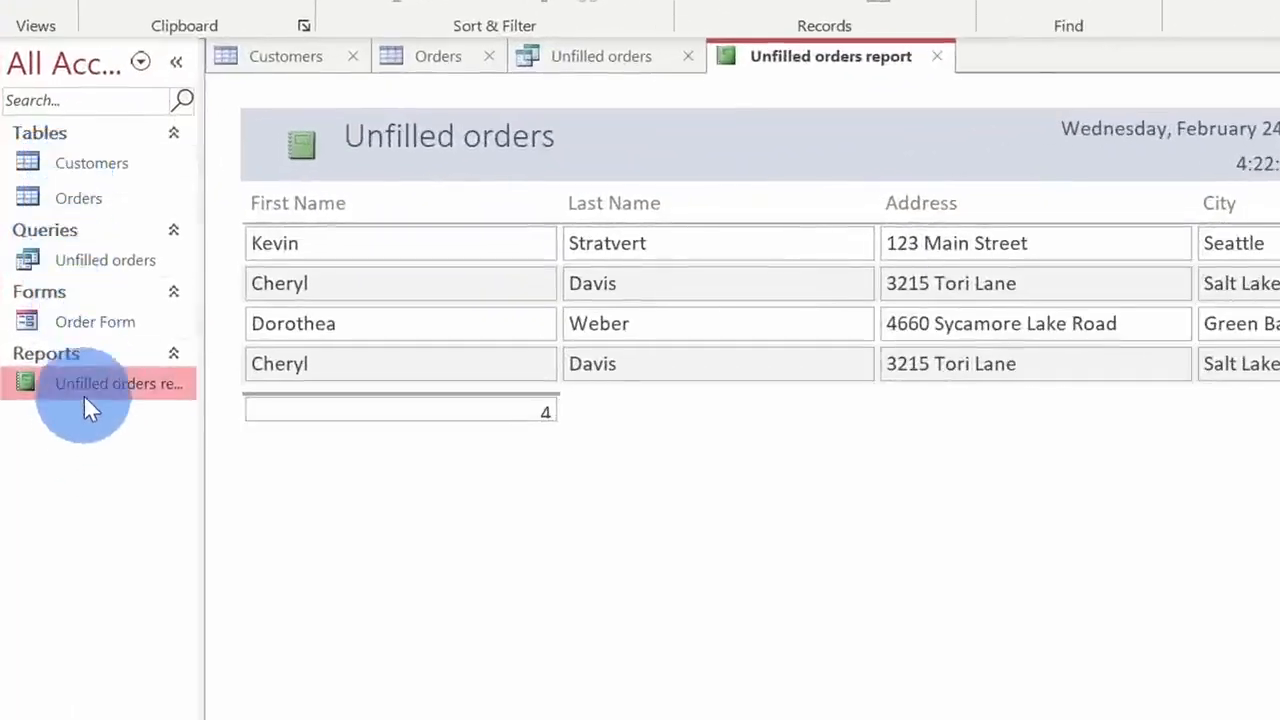
Widen the list of database objects to fit their full names, and open the Save As options for the database.
{"action": "left_click_drag", "start_coordinate": [197, 352], "coordinate": [308, 351]}
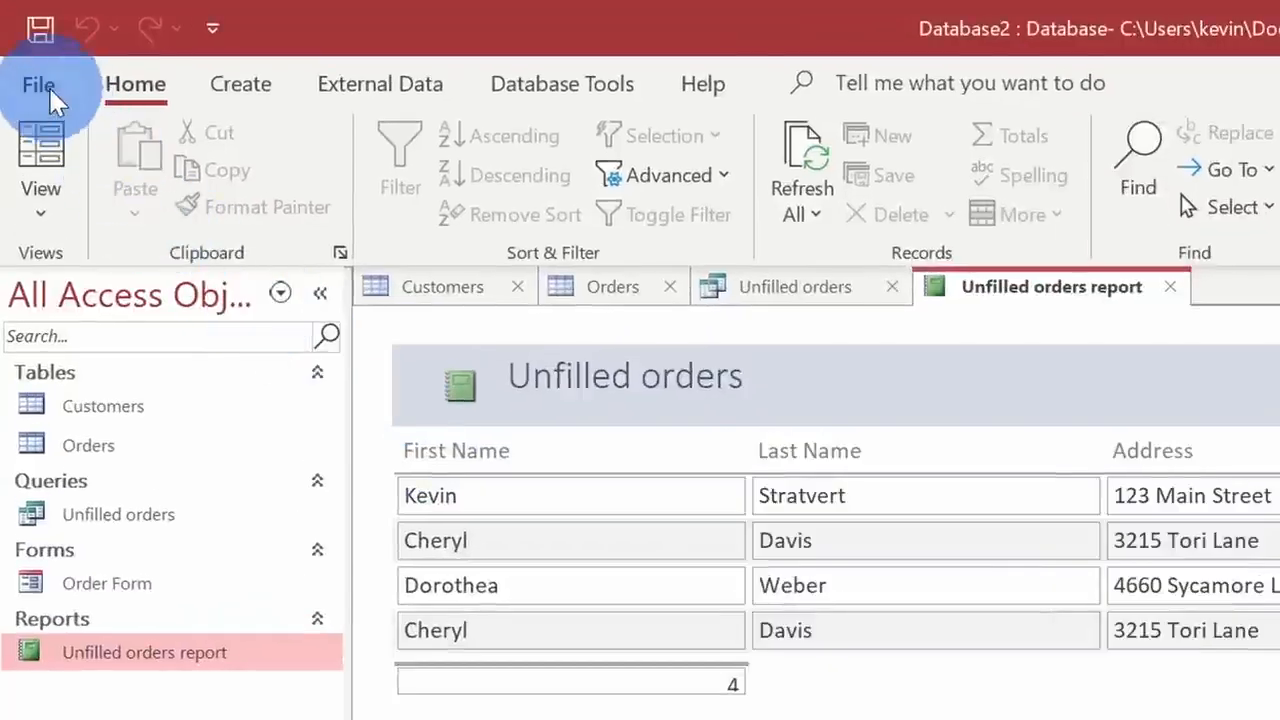
{"action": "left_click", "coordinate": [48, 85]}
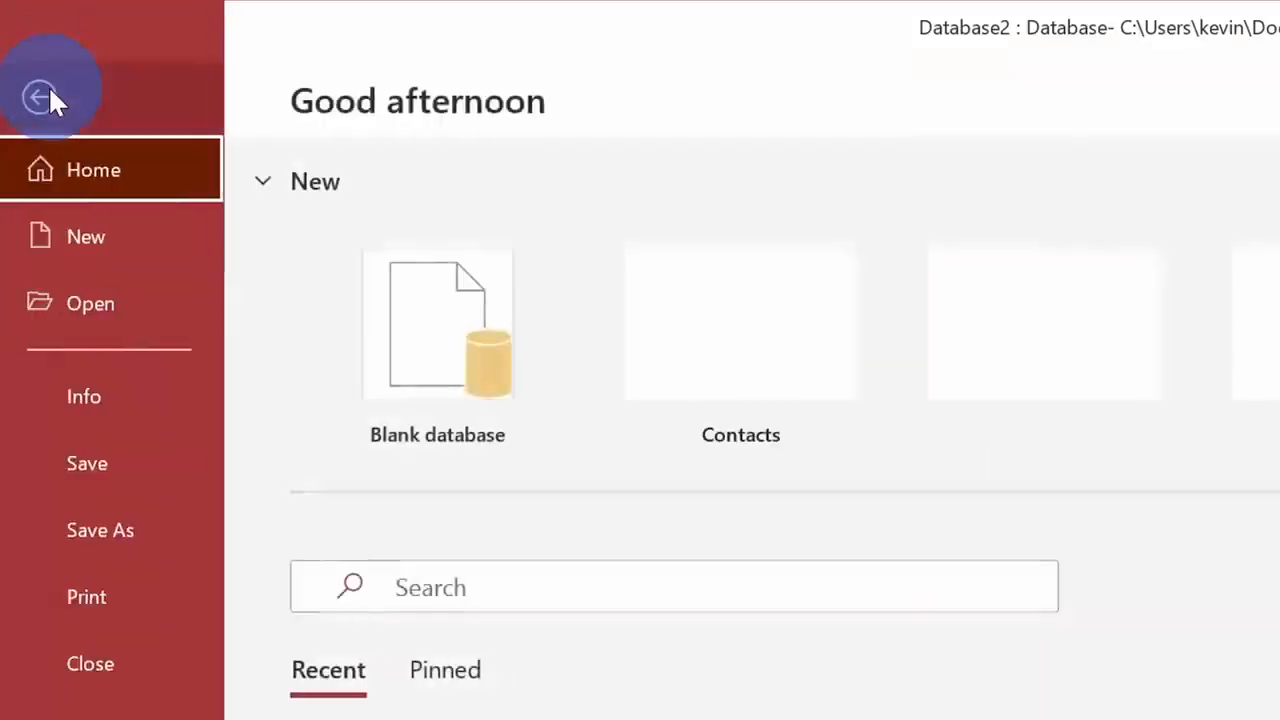
{"action": "left_click", "coordinate": [124, 537]}
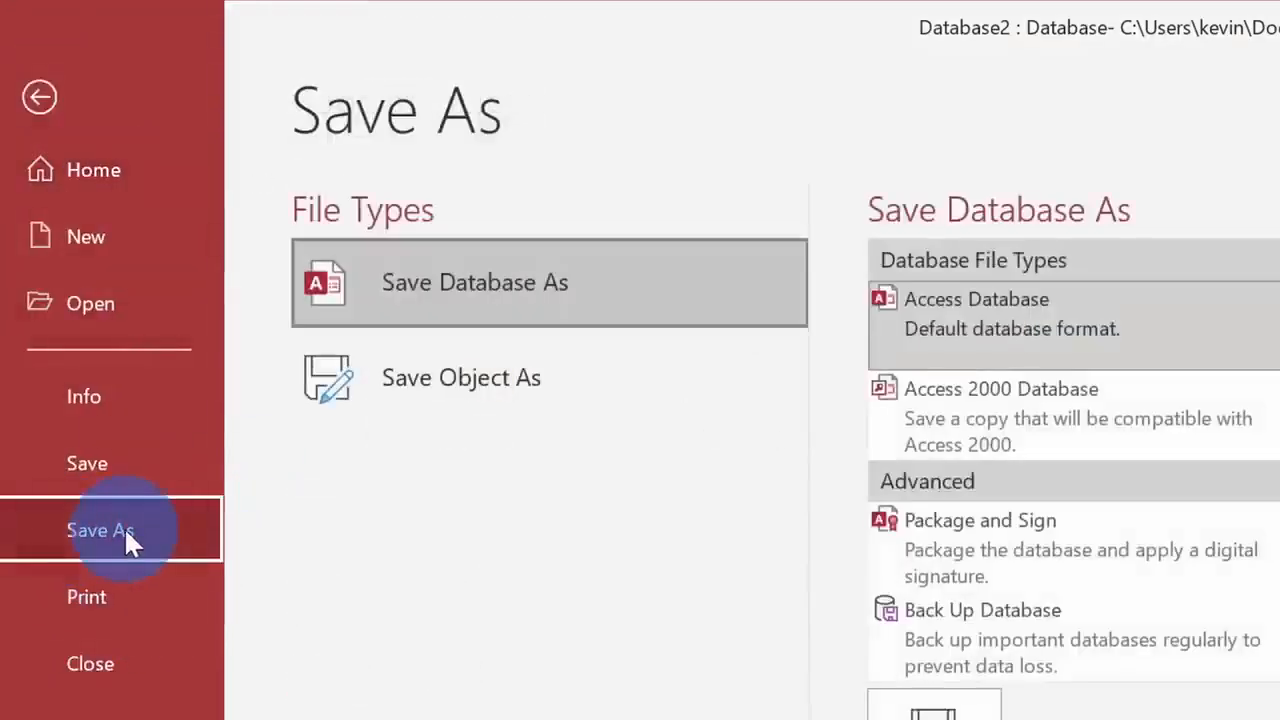